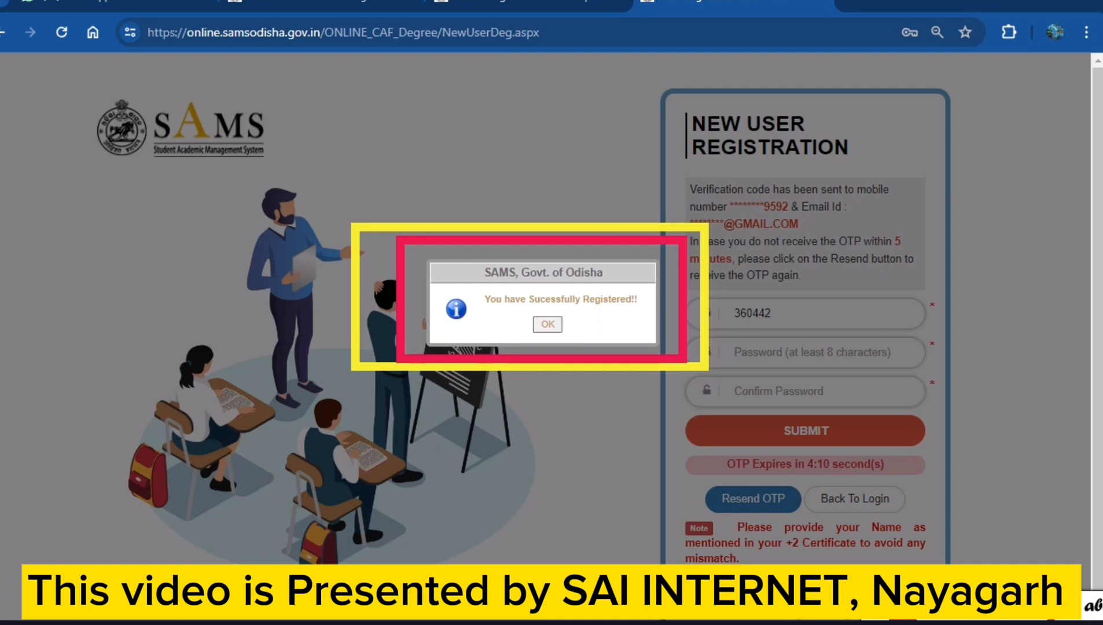
# Acknowledge the successful registration and sign in as a 1st-year student with the mobile number, account password and displayed captcha.
pyautogui.click(553, 327)
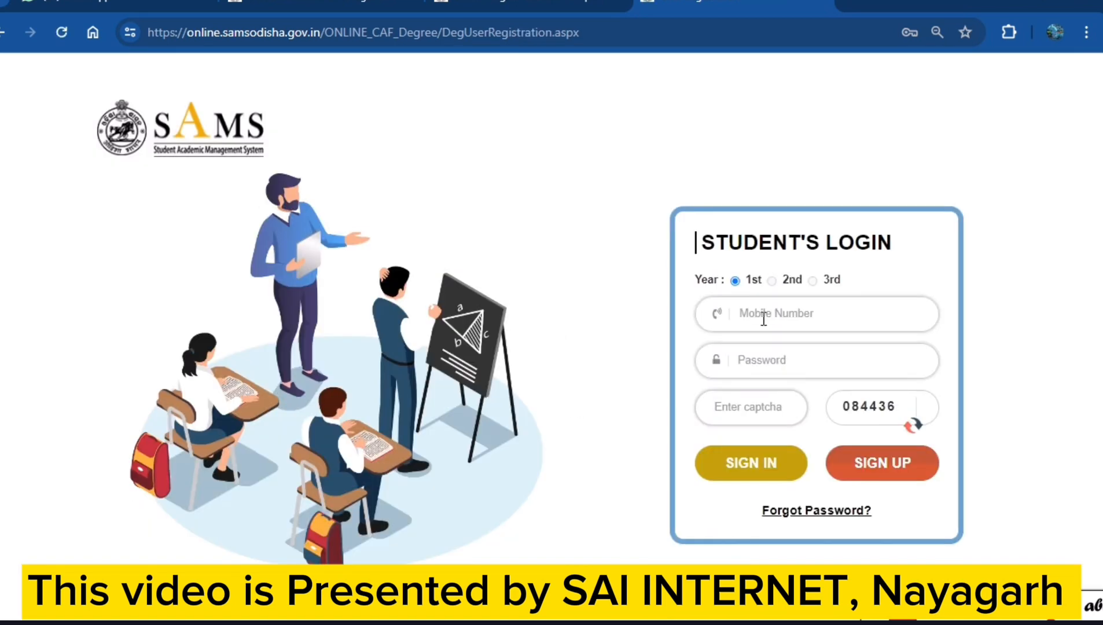
pyautogui.write('6')
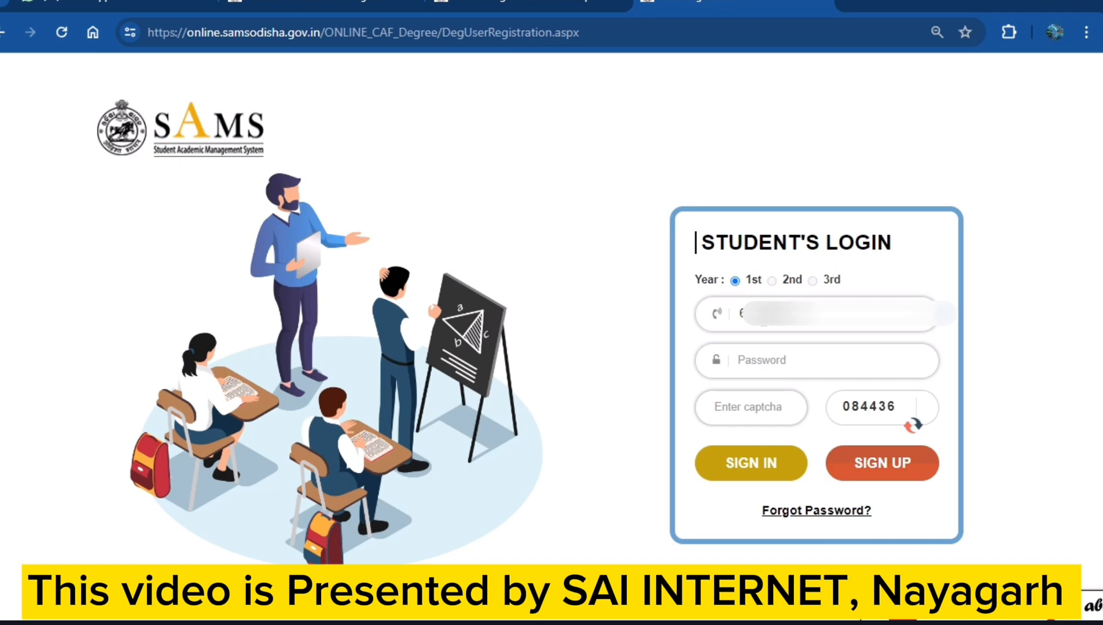
pyautogui.click(755, 355)
pyautogui.write('1')
pyautogui.click(749, 408)
pyautogui.write('084436')
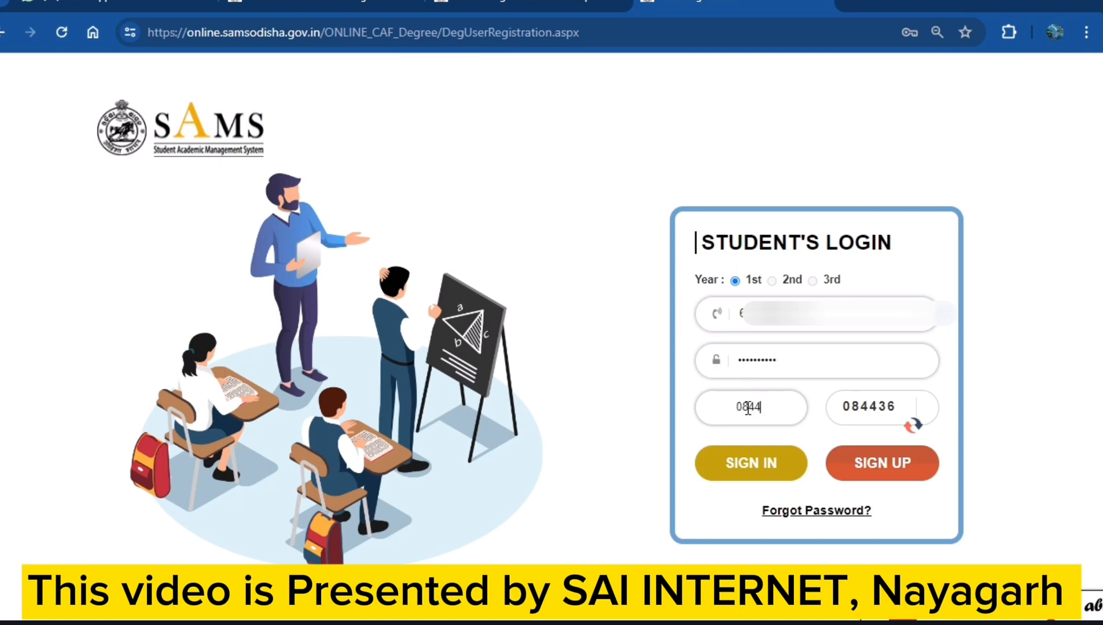
pyautogui.click(755, 466)
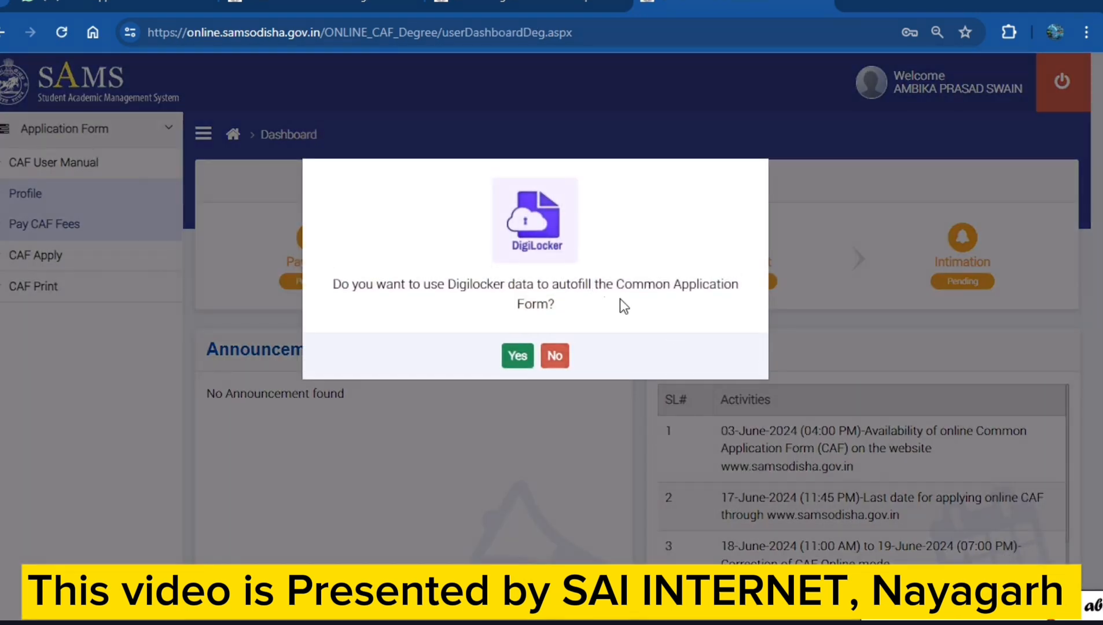
# Box the DigiLocker autofill question in red, tick its Yes and No answers with the screen marker, and erase the marks.
pyautogui.moveTo(313, 265)
pyautogui.mouseDown()
pyautogui.moveTo(479, 316)
pyautogui.moveTo(671, 328)
pyautogui.moveTo(763, 320)
pyautogui.mouseUp()
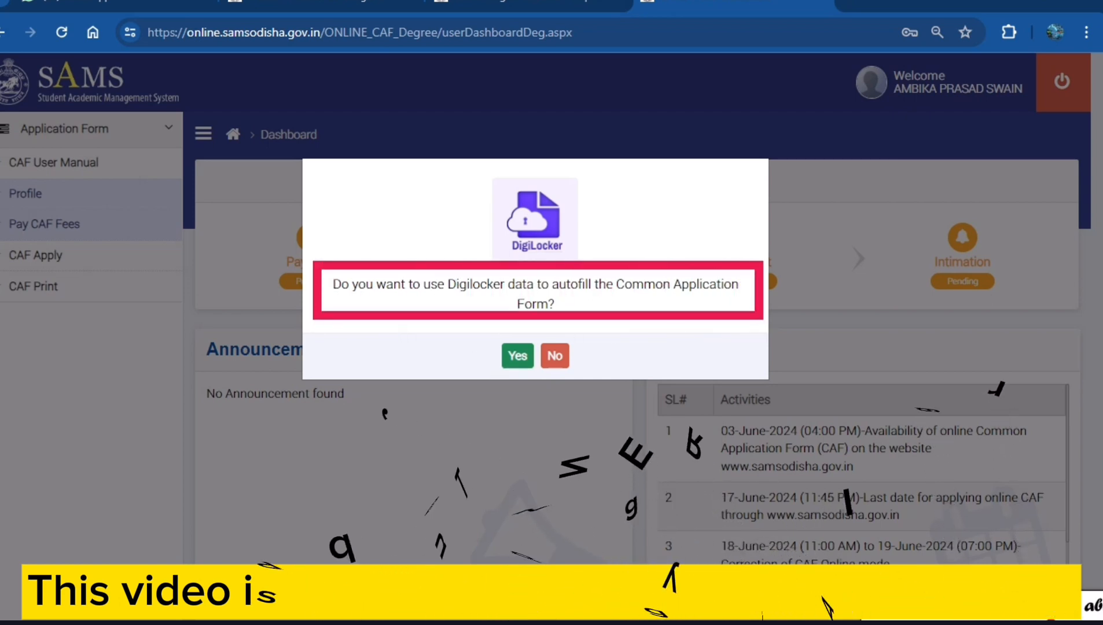
pyautogui.moveTo(477, 349); pyautogui.dragTo(643, 321)
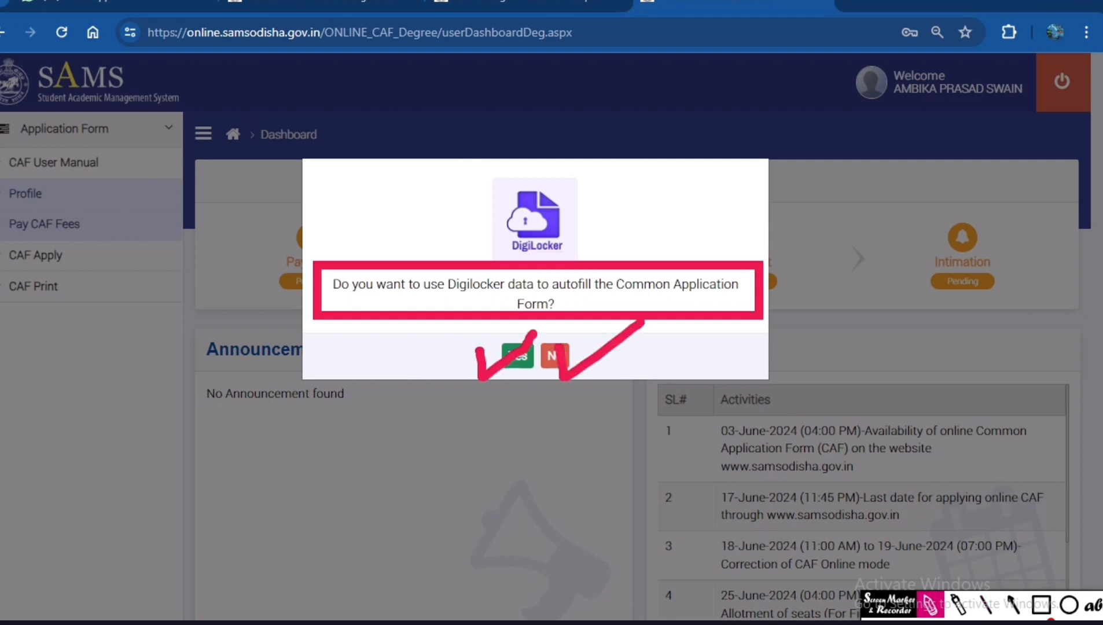
pyautogui.click(931, 623)
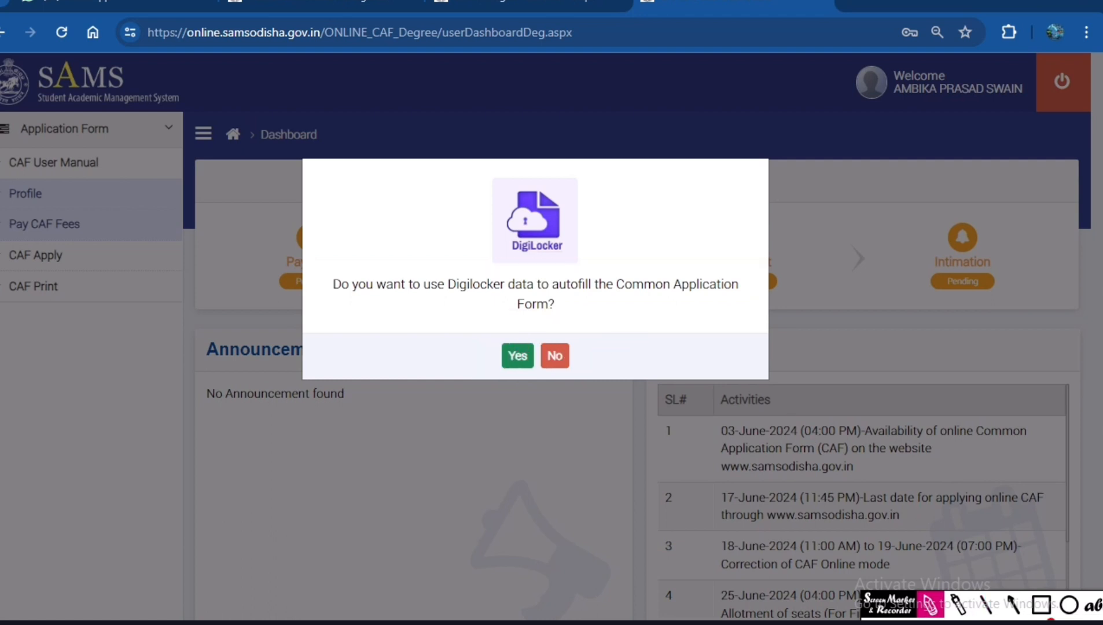
pyautogui.click(903, 621)
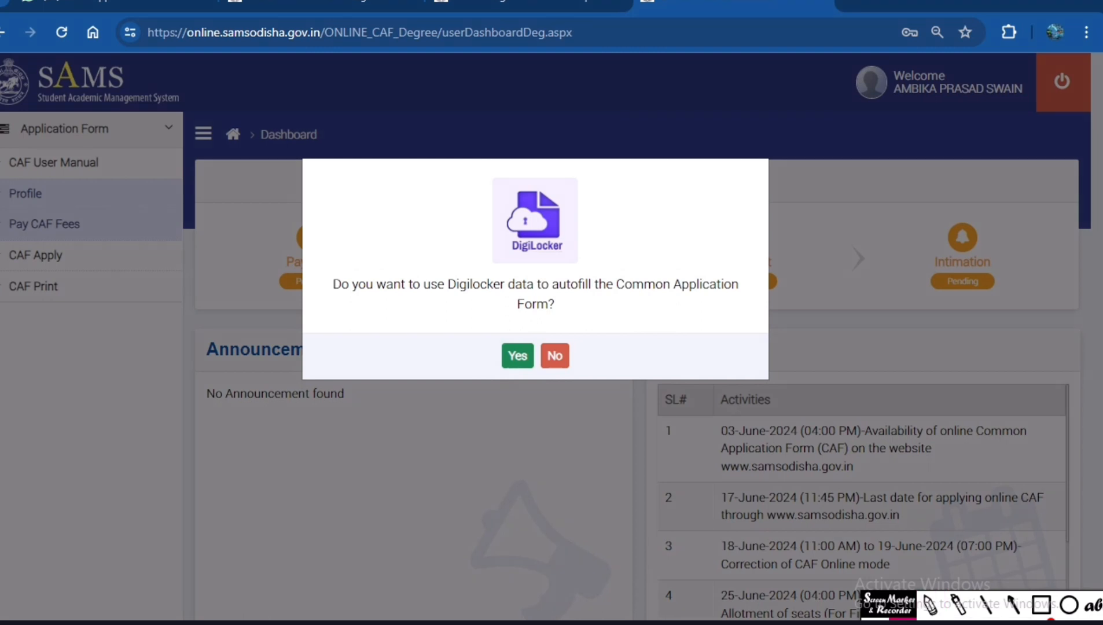
# Decline DigiLocker autofill for the Common Application Form and submit the user profile with its prefilled details.
pyautogui.click(554, 357)
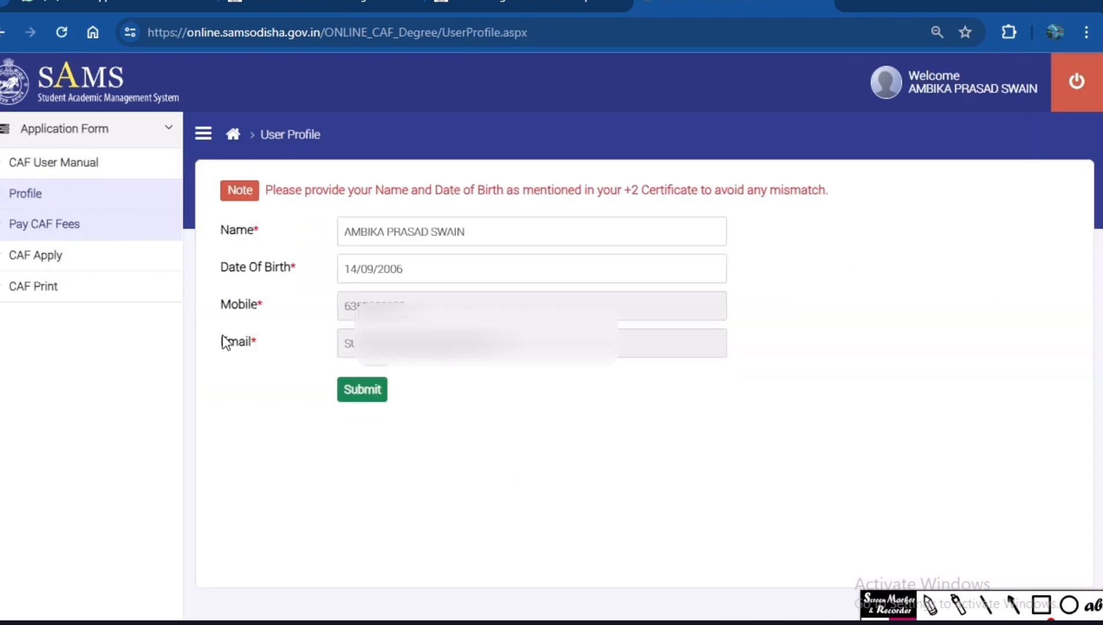
pyautogui.moveTo(511, 236); pyautogui.dragTo(345, 278)
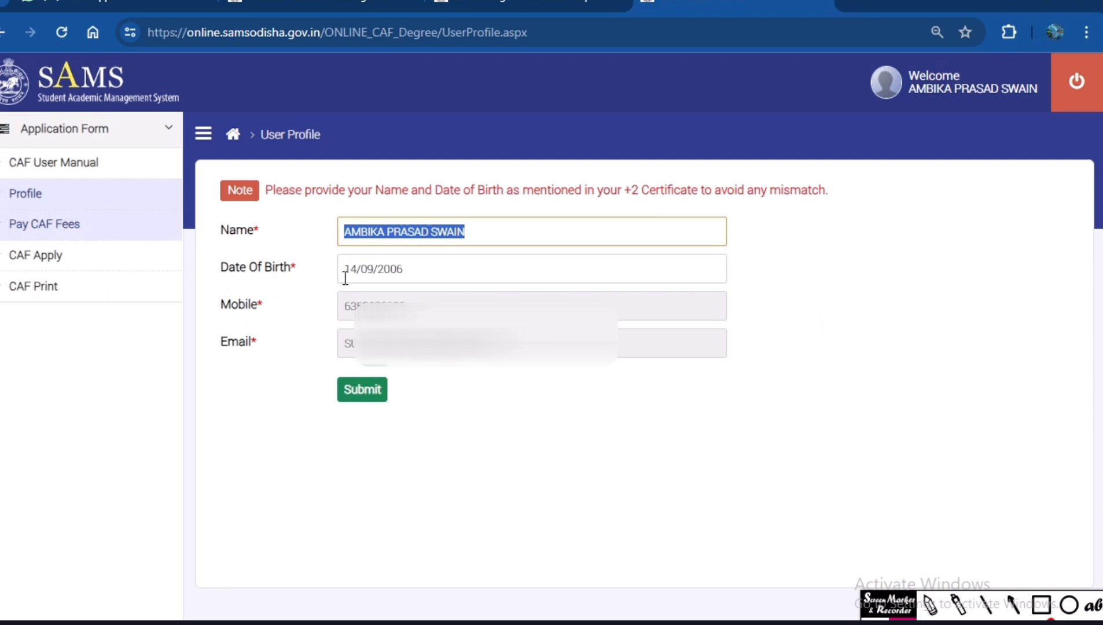
pyautogui.hotkey('ctrl', '+')
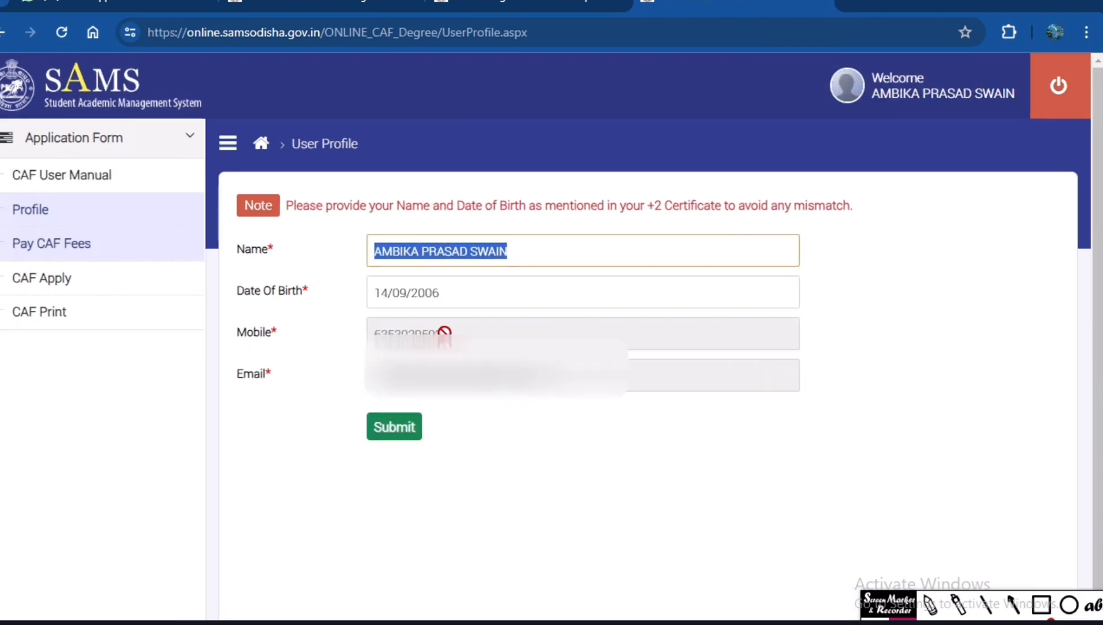
pyautogui.click(392, 436)
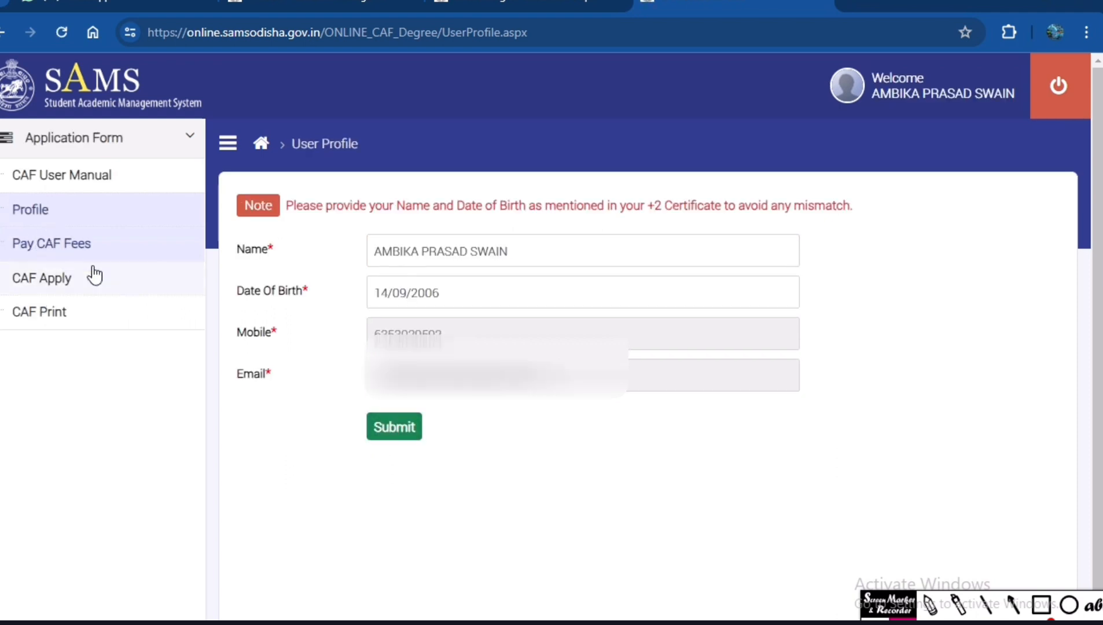
# Open the CAF fees form, mark Profile, Pay CAF Fees and CAF Apply with red ticks, and erase the ticks.
pyautogui.click(74, 241)
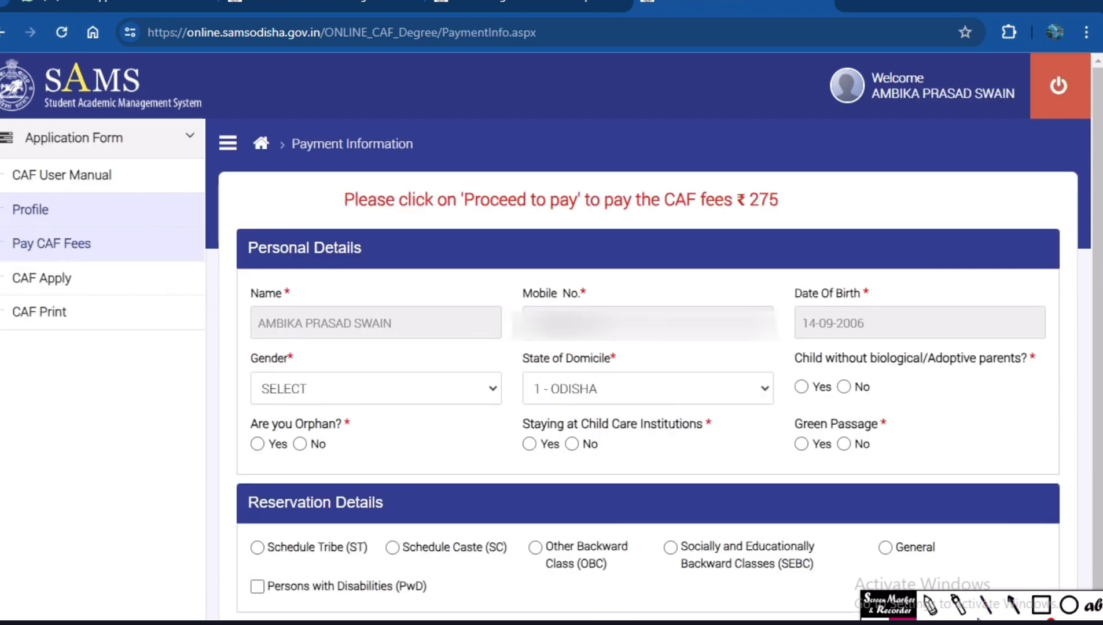
pyautogui.click(930, 605)
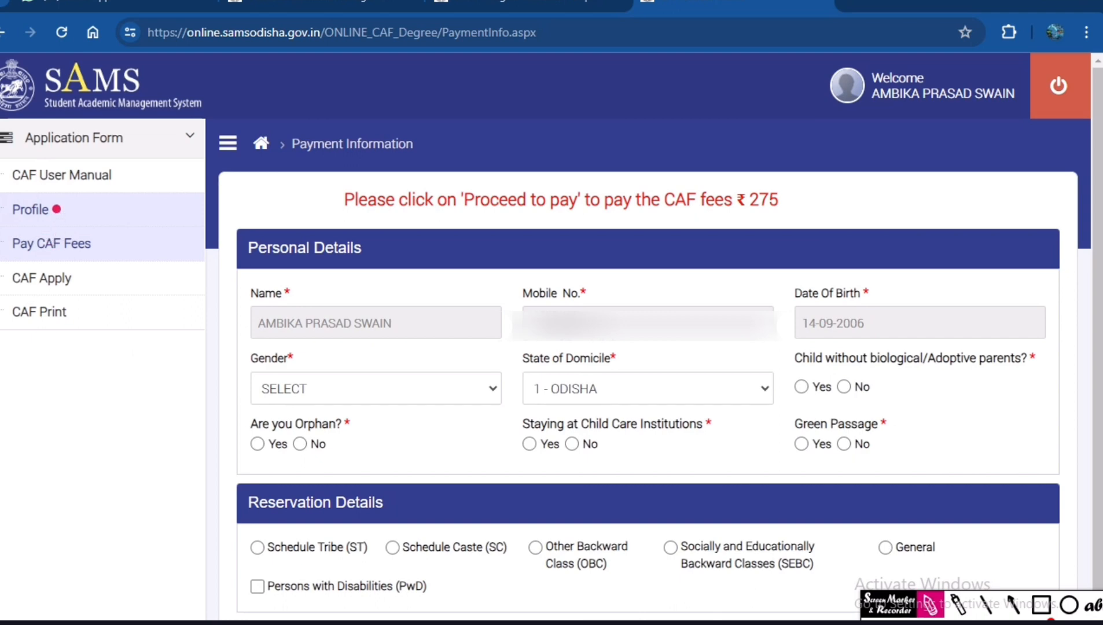
pyautogui.moveTo(56, 208); pyautogui.dragTo(102, 188)
pyautogui.moveTo(95, 234)
pyautogui.mouseDown()
pyautogui.moveTo(119, 246)
pyautogui.moveTo(140, 221)
pyautogui.mouseUp()
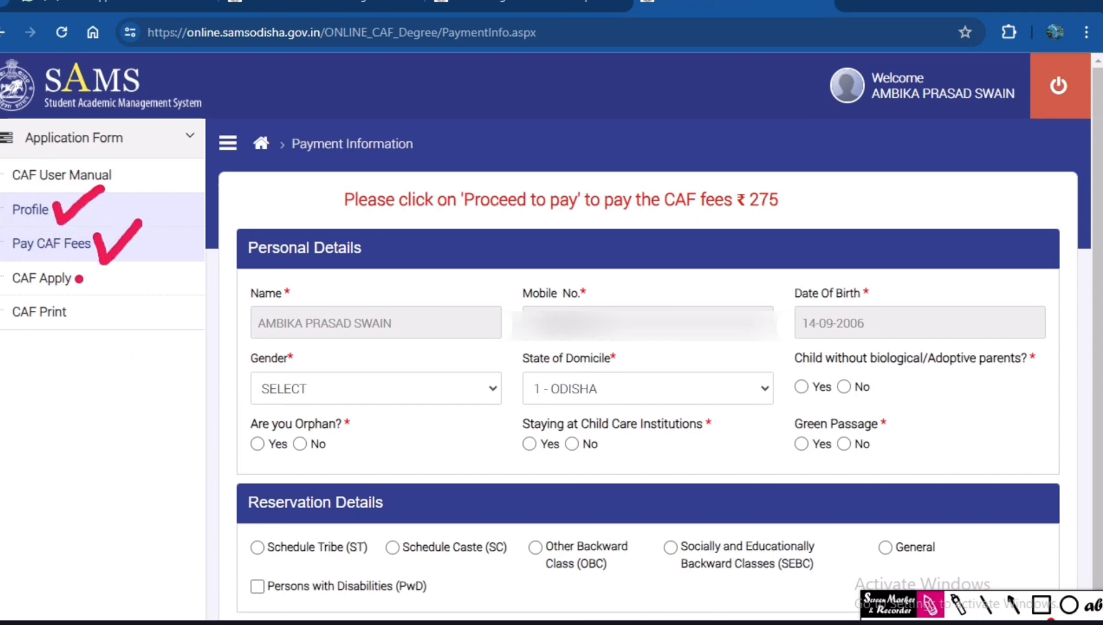
pyautogui.moveTo(79, 277); pyautogui.dragTo(140, 272)
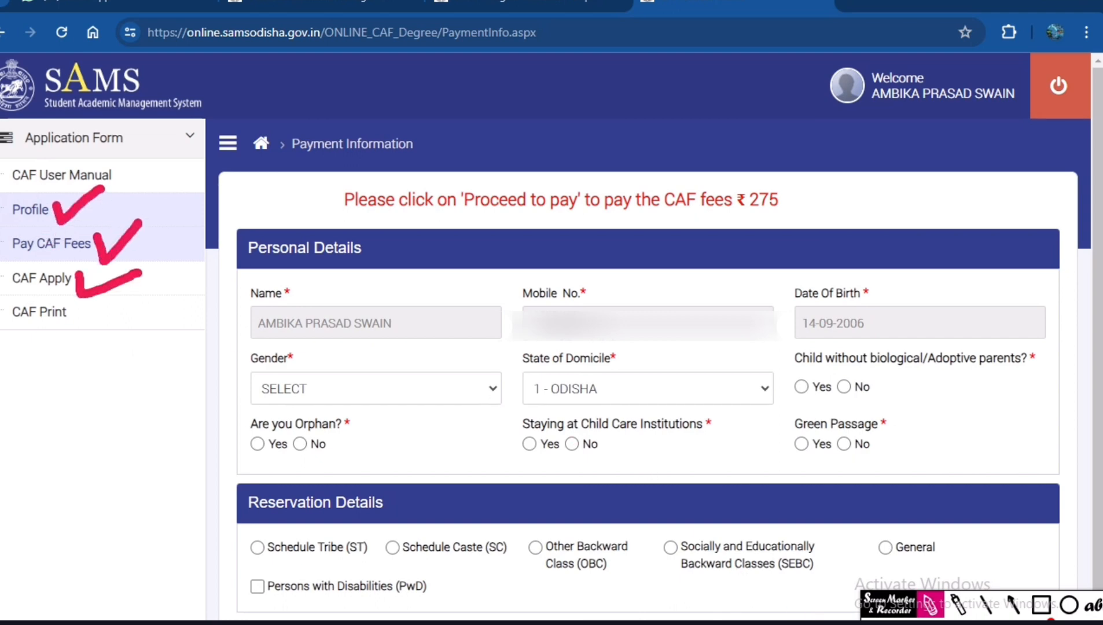
pyautogui.click(930, 604)
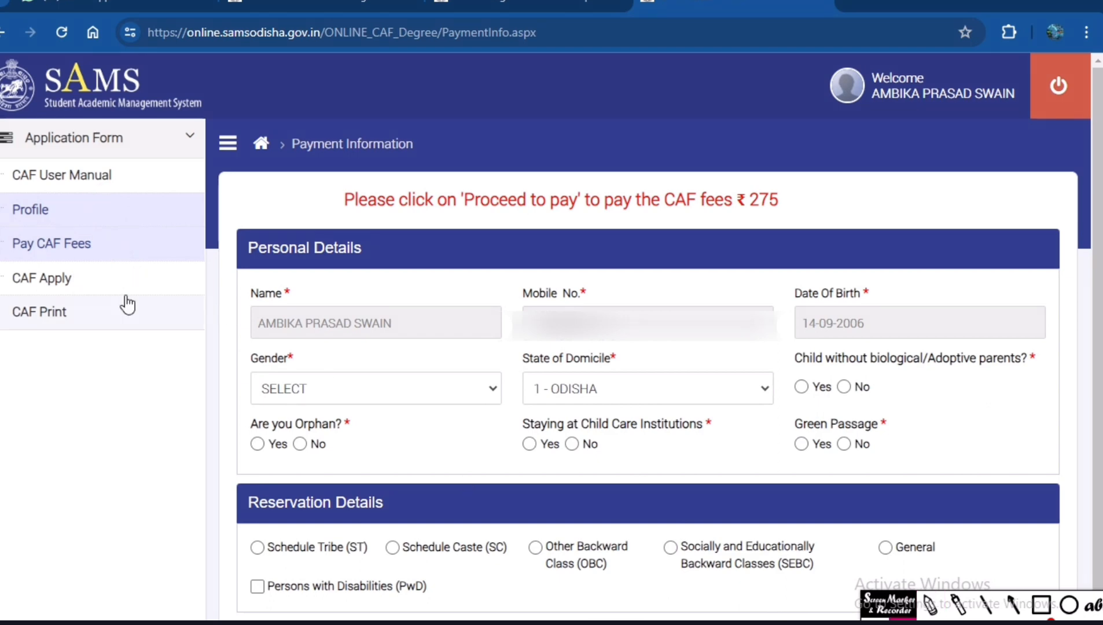
# In the CAF fees form, set gender to MALE and answer No to the adoptive parents, orphan, child care institution and Green Passage questions.
pyautogui.click(69, 245)
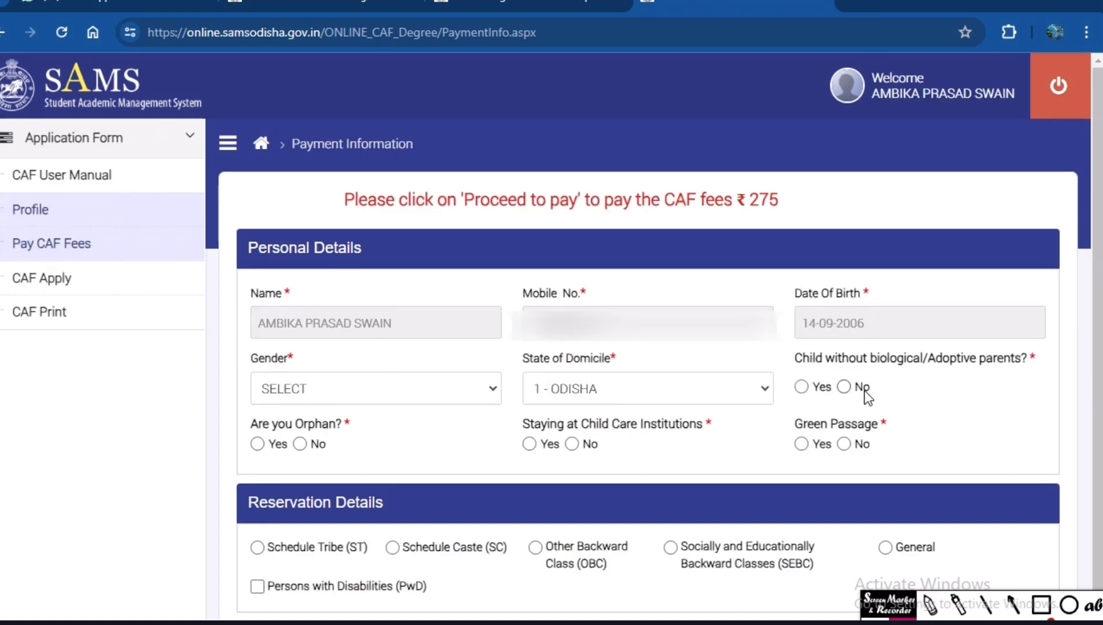
pyautogui.scroll(-1, 598, 414)
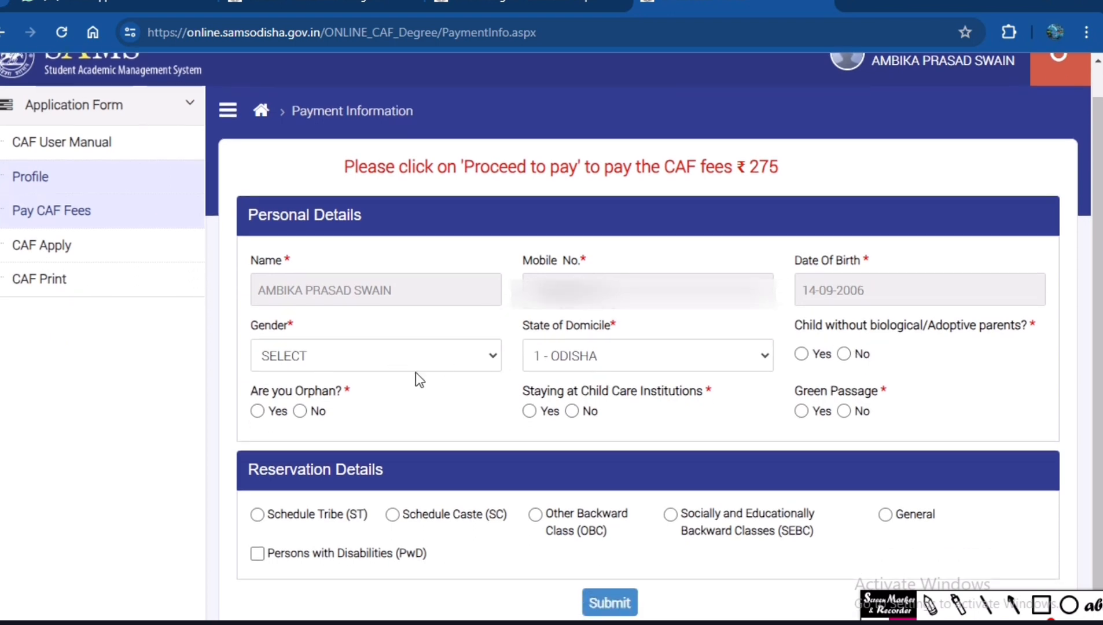
pyautogui.click(356, 356)
pyautogui.click(301, 399)
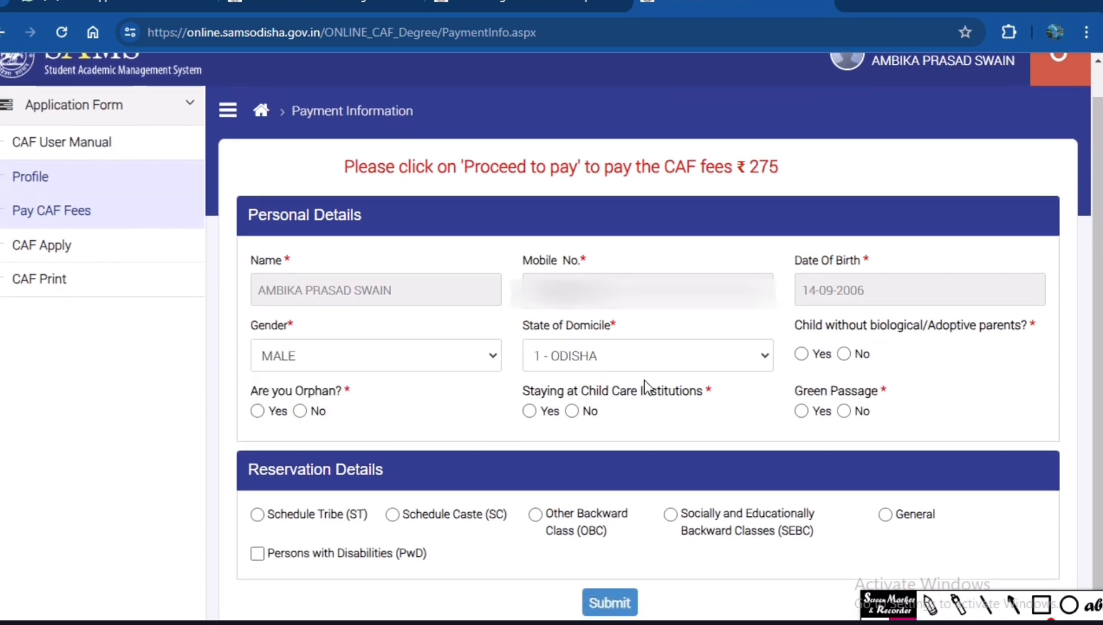
pyautogui.click(846, 355)
pyautogui.moveTo(524, 392); pyautogui.dragTo(672, 417)
pyautogui.click(581, 414)
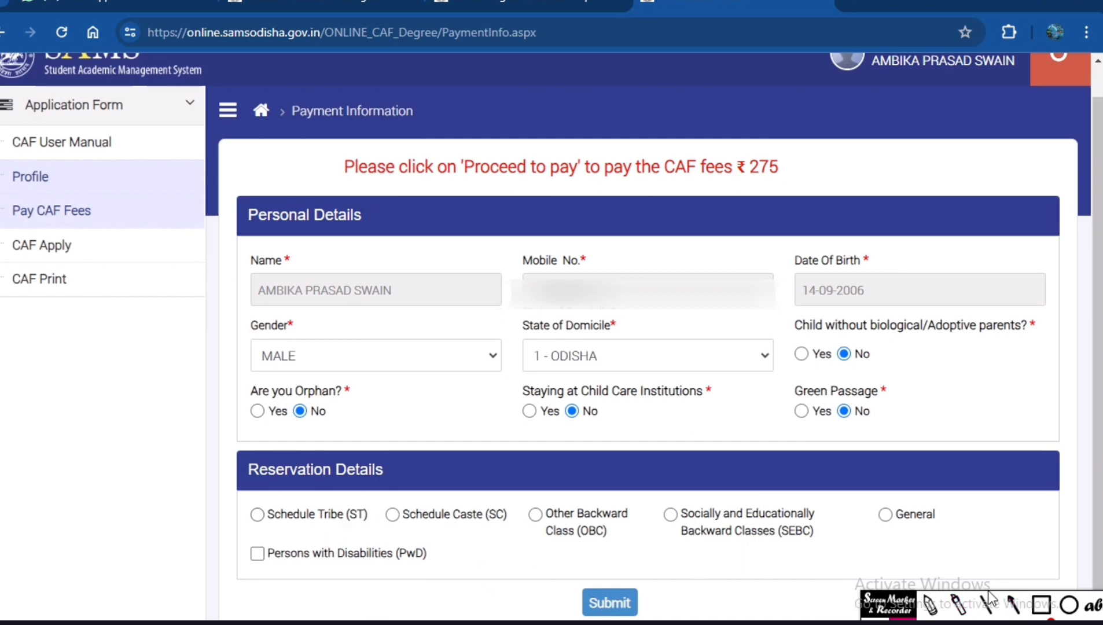
# Box and underline the Reservation Details section in red, mark each of its category options, and clear the annotations.
pyautogui.click(1041, 605)
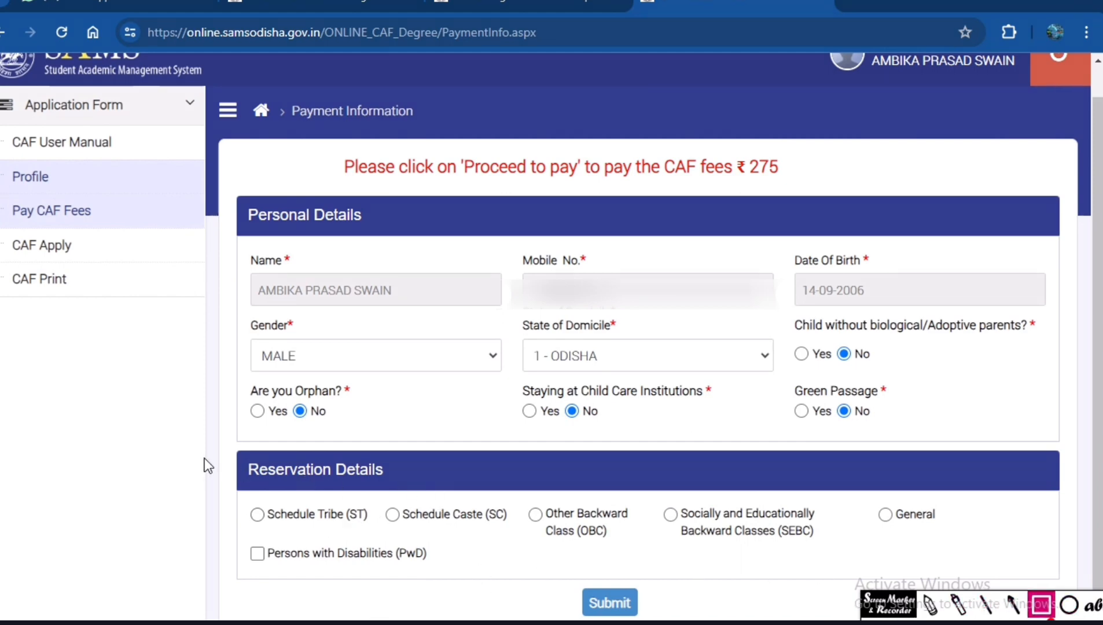
pyautogui.moveTo(205, 458)
pyautogui.mouseDown()
pyautogui.moveTo(327, 523)
pyautogui.moveTo(784, 537)
pyautogui.moveTo(1047, 569)
pyautogui.mouseUp()
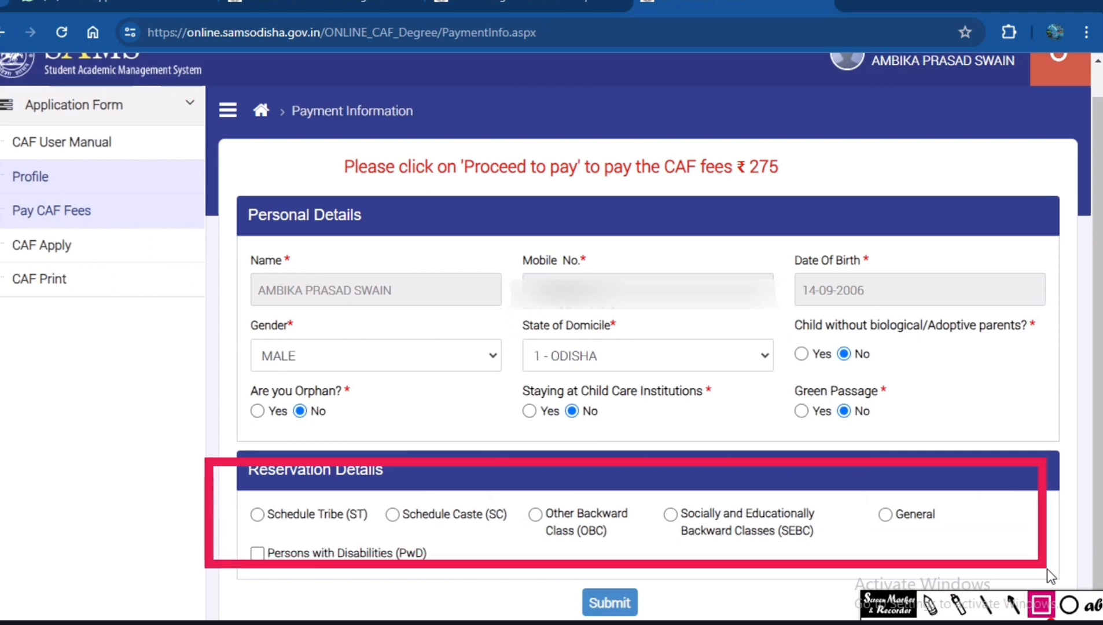
pyautogui.moveTo(234, 483); pyautogui.dragTo(398, 486)
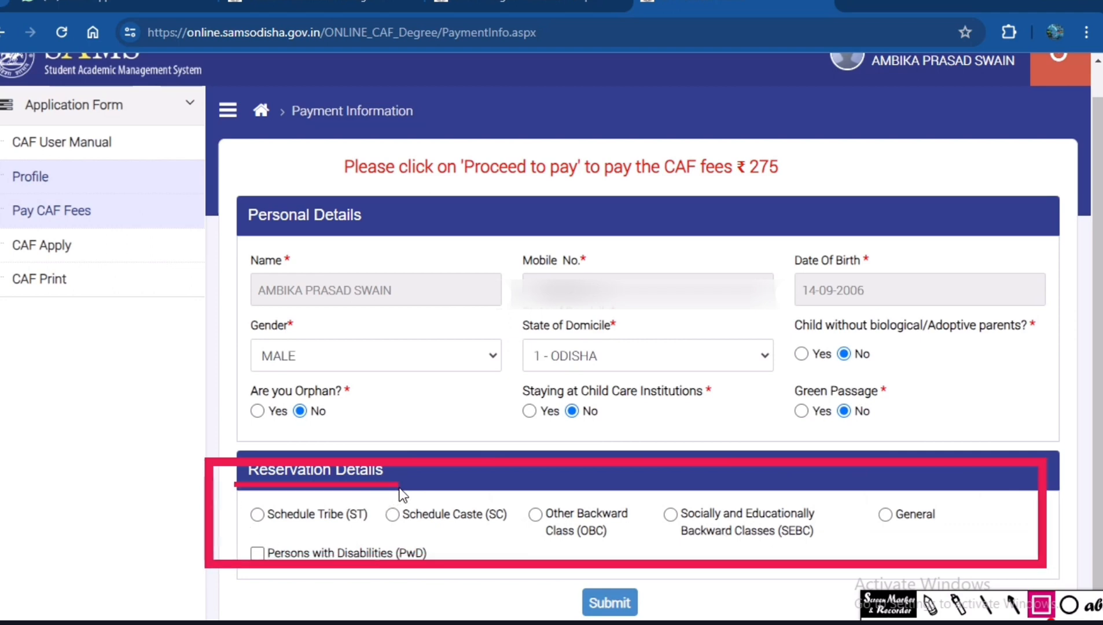
pyautogui.click(930, 605)
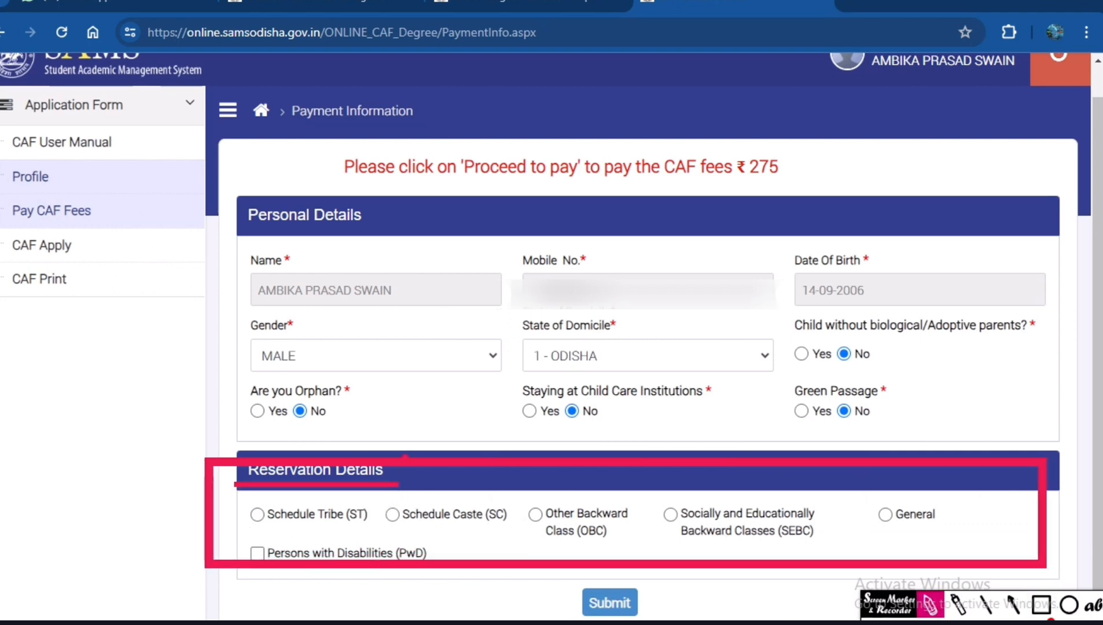
pyautogui.moveTo(249, 522); pyautogui.dragTo(313, 518)
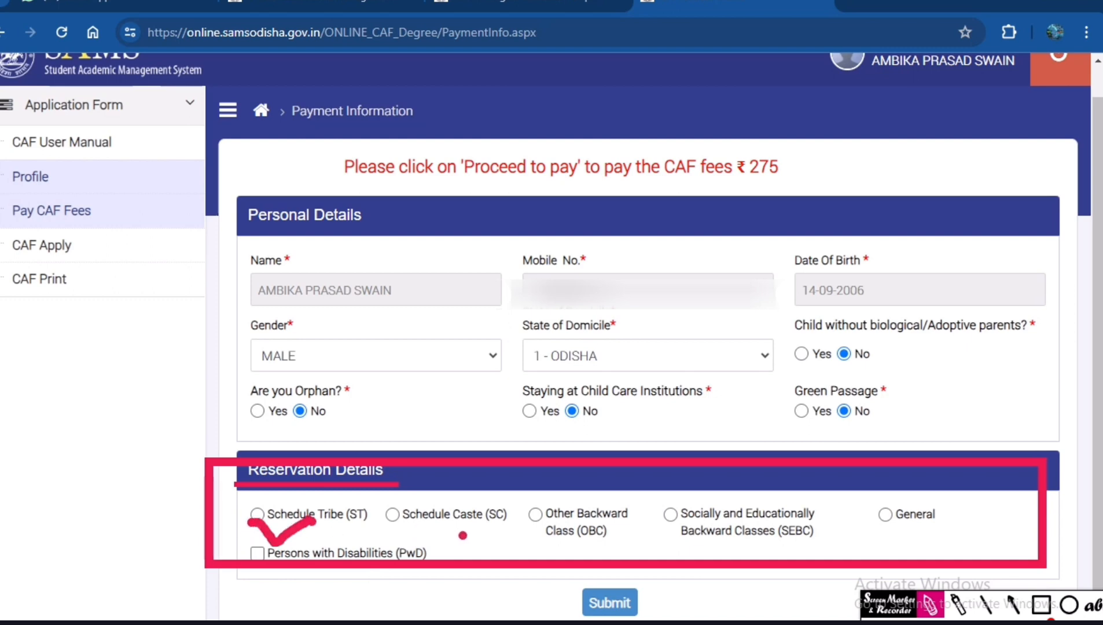
pyautogui.moveTo(390, 531); pyautogui.dragTo(445, 526)
pyautogui.moveTo(520, 527); pyautogui.dragTo(539, 527)
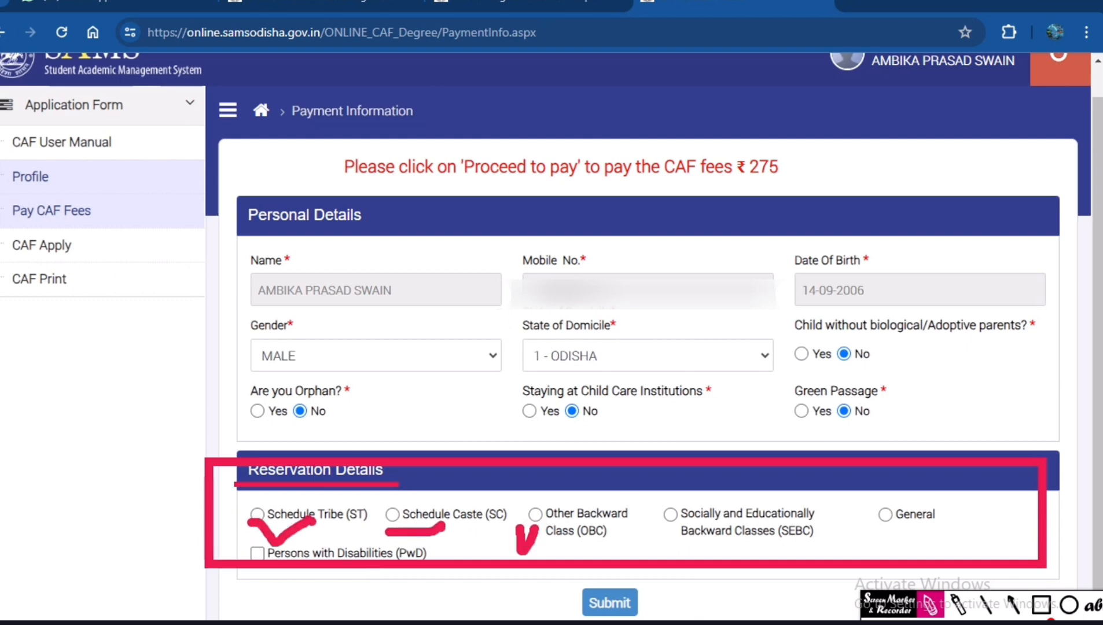
pyautogui.moveTo(660, 523)
pyautogui.mouseDown()
pyautogui.moveTo(672, 539)
pyautogui.moveTo(680, 527)
pyautogui.mouseUp()
pyautogui.moveTo(876, 530)
pyautogui.mouseDown()
pyautogui.moveTo(894, 547)
pyautogui.moveTo(913, 510)
pyautogui.mouseUp()
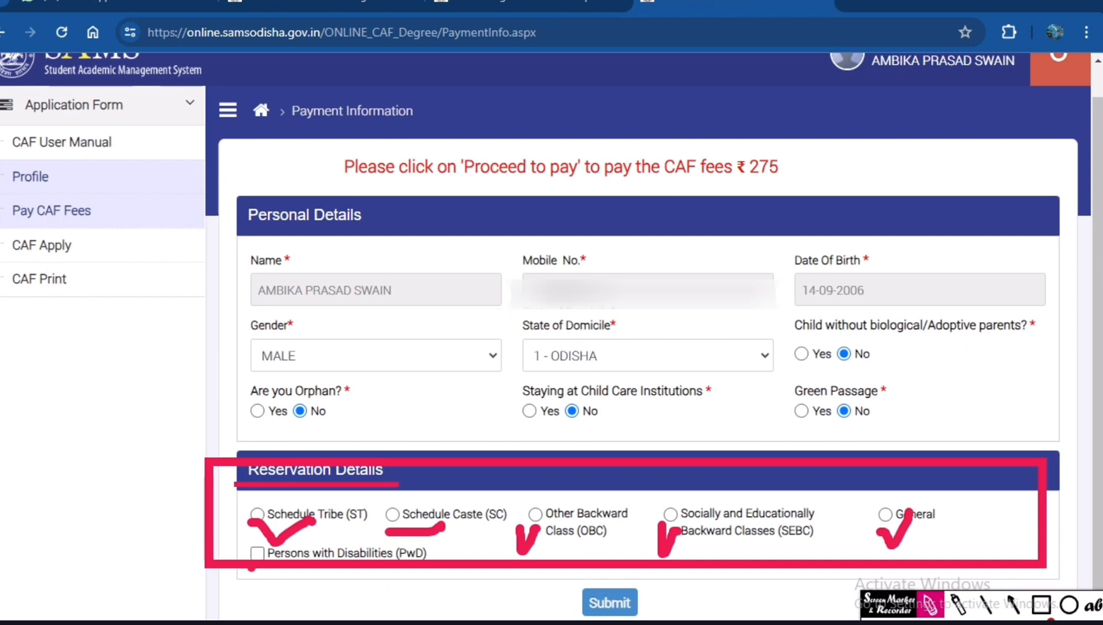
pyautogui.moveTo(233, 549)
pyautogui.mouseDown()
pyautogui.moveTo(240, 572)
pyautogui.moveTo(284, 555)
pyautogui.mouseUp()
pyautogui.press('Escape')
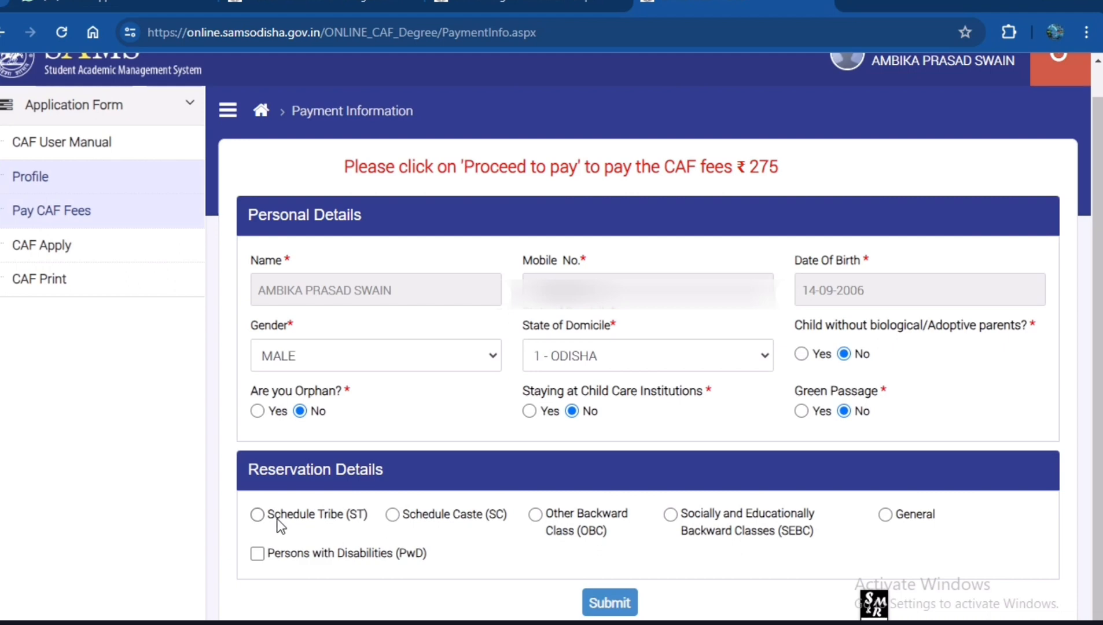
# Choose Other Backward Class (OBC) as the reservation category and submit the payment information form.
pyautogui.click(536, 516)
pyautogui.scroll(1, 180, 594)
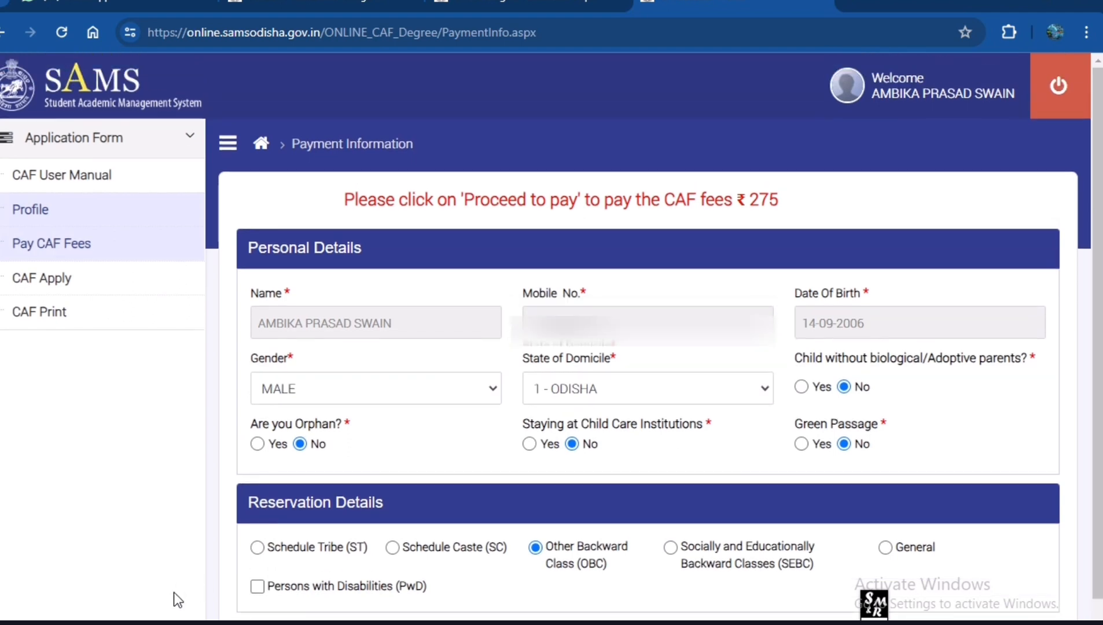
pyautogui.scroll(-1, 718, 616)
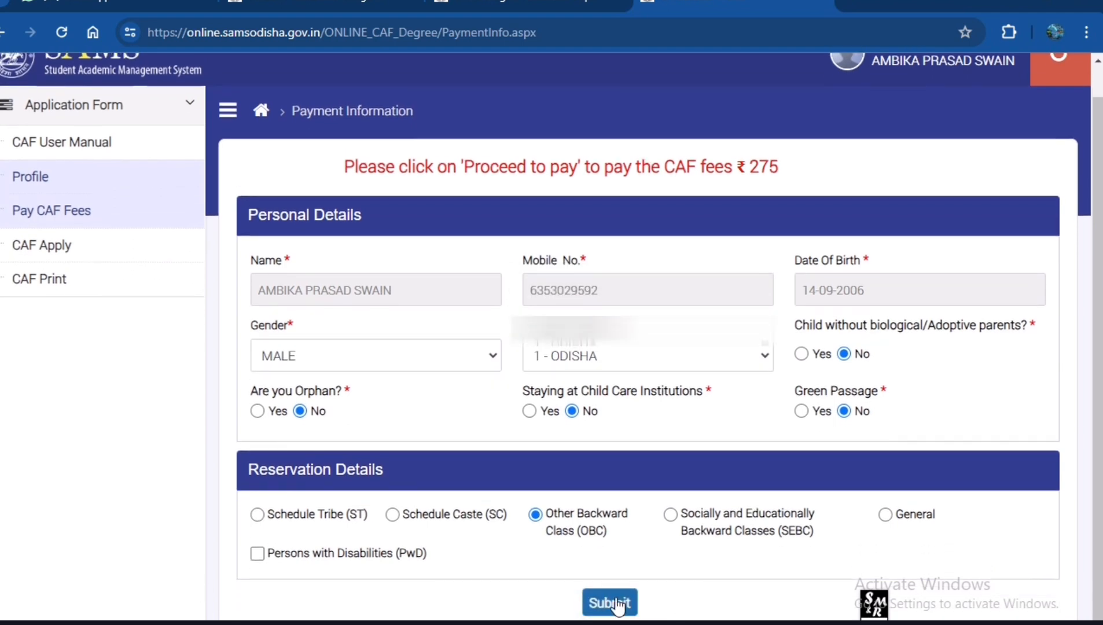
pyautogui.click(617, 604)
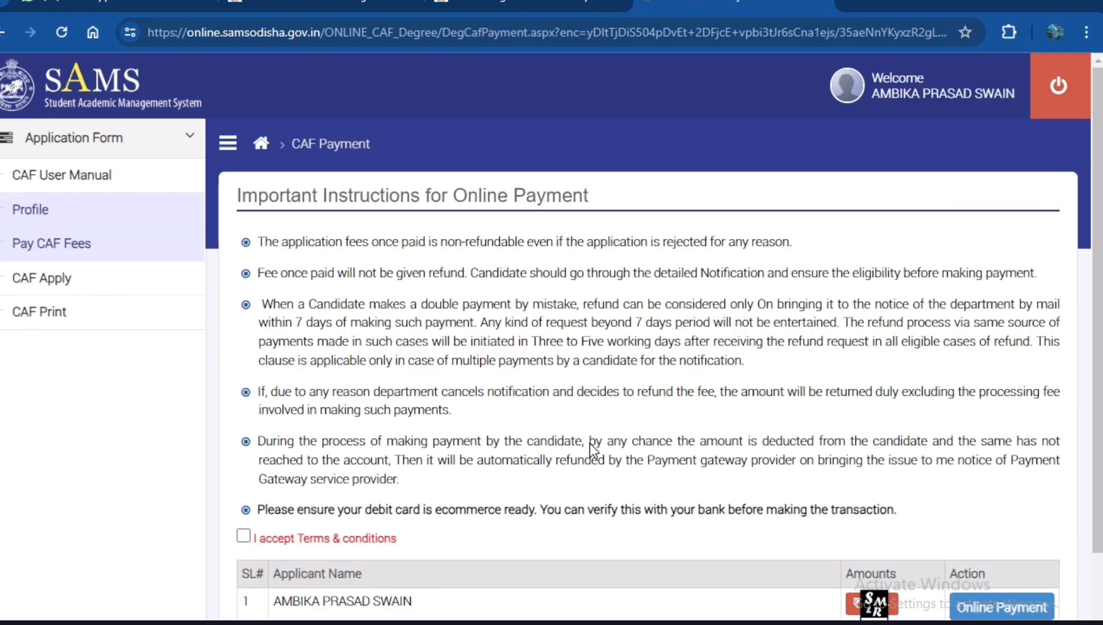
# Accept the terms and conditions for the online CAF payment.
pyautogui.scroll(-2, 257, 457)
pyautogui.click(244, 444)
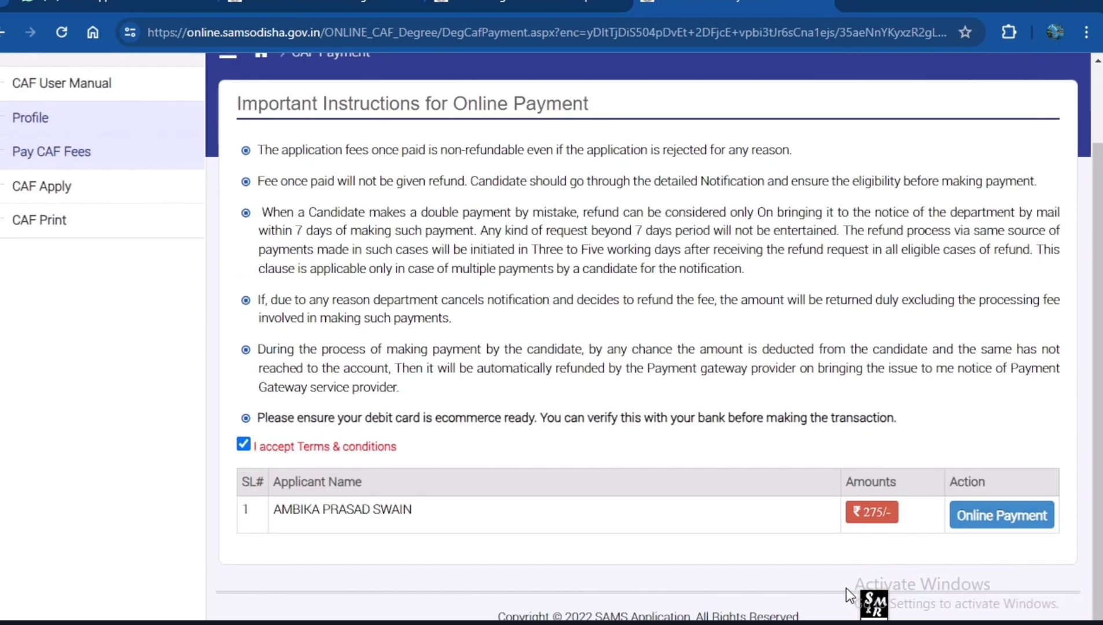
# Draw red boxes around the fee amount and the Online Payment action with the screen marker.
pyautogui.click(881, 606)
pyautogui.click(1041, 605)
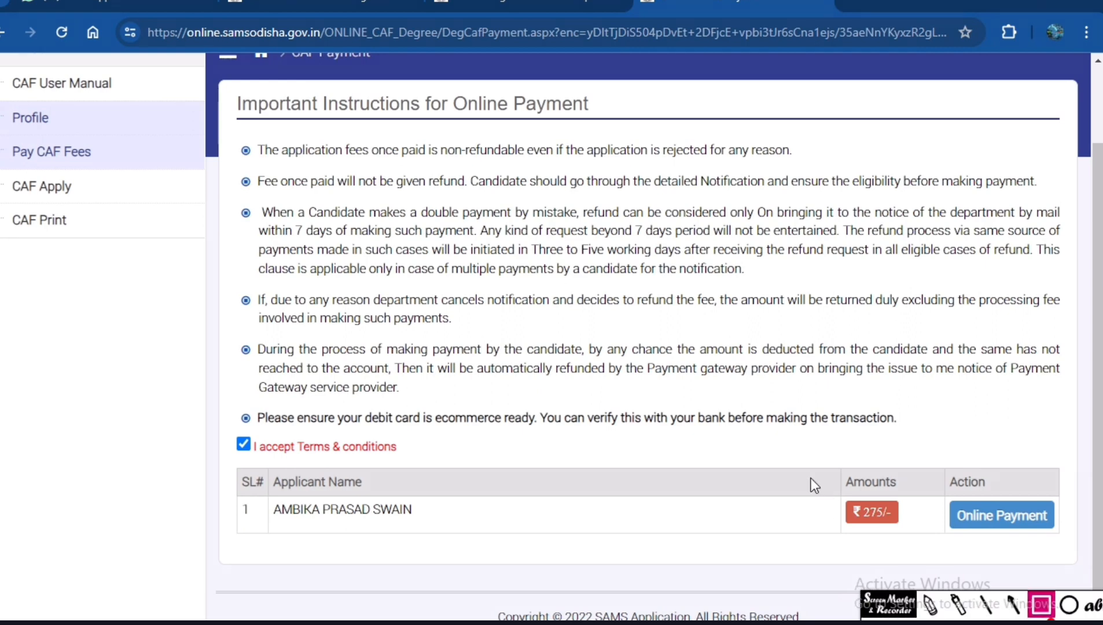
pyautogui.moveTo(776, 447)
pyautogui.mouseDown()
pyautogui.moveTo(903, 515)
pyautogui.moveTo(920, 551)
pyautogui.mouseUp()
pyautogui.moveTo(933, 458); pyautogui.dragTo(1074, 551)
# Start the online payment of the CAF fee and confirm that the entered information is correct.
pyautogui.click(970, 514)
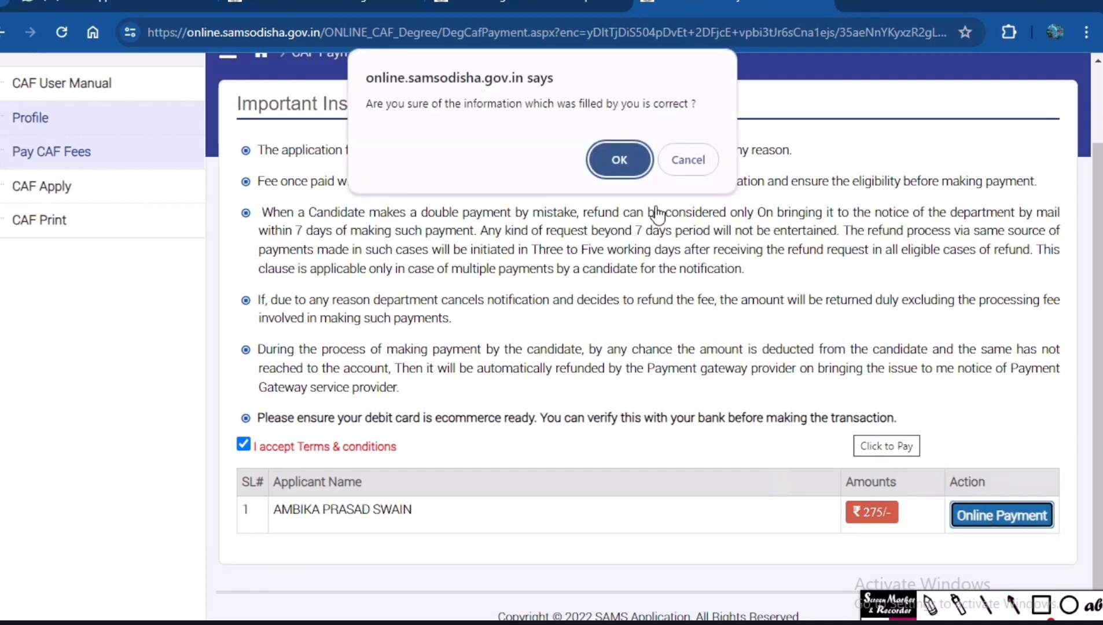
pyautogui.click(640, 163)
pyautogui.click(629, 153)
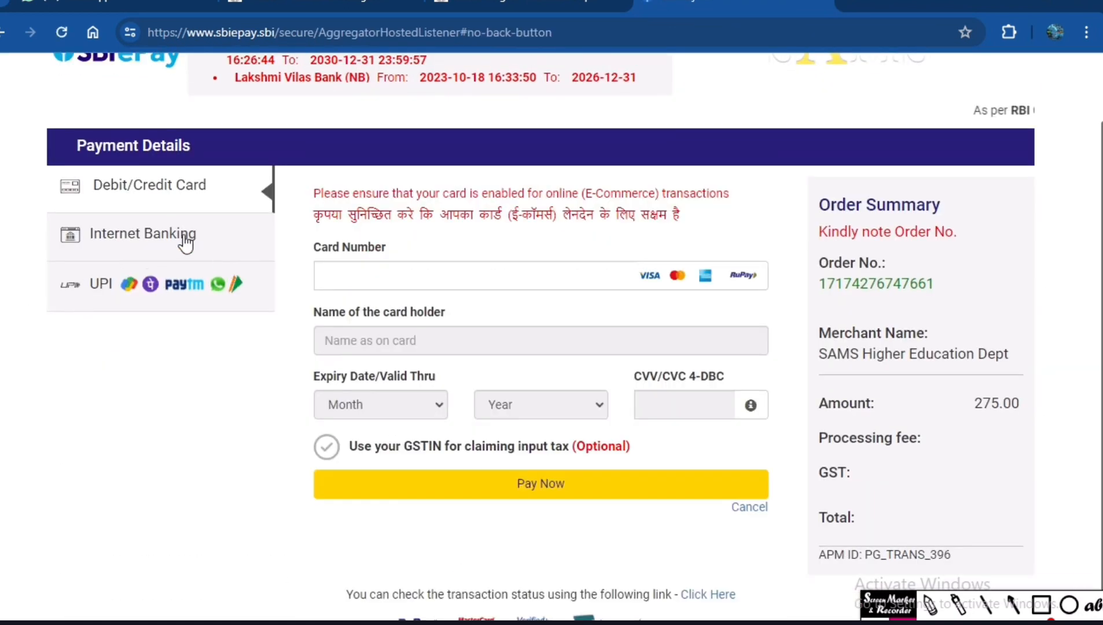
# Mark the Debit/Credit Card, Internet Banking and UPI payment methods with red ticks using the screen marker and clear the ticks.
pyautogui.click(183, 235)
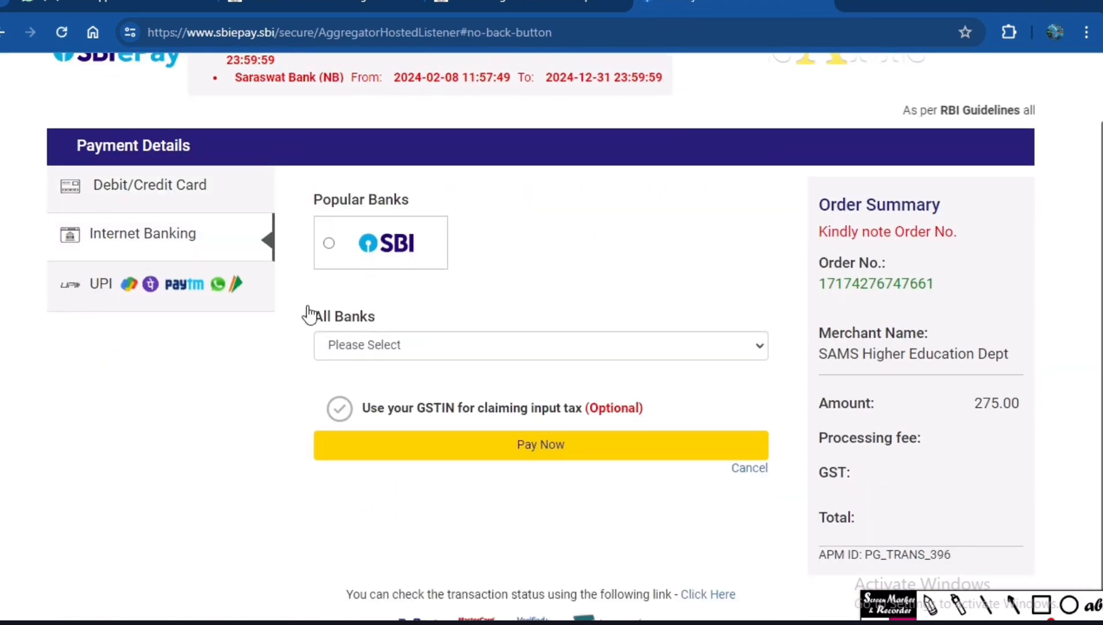
pyautogui.click(930, 605)
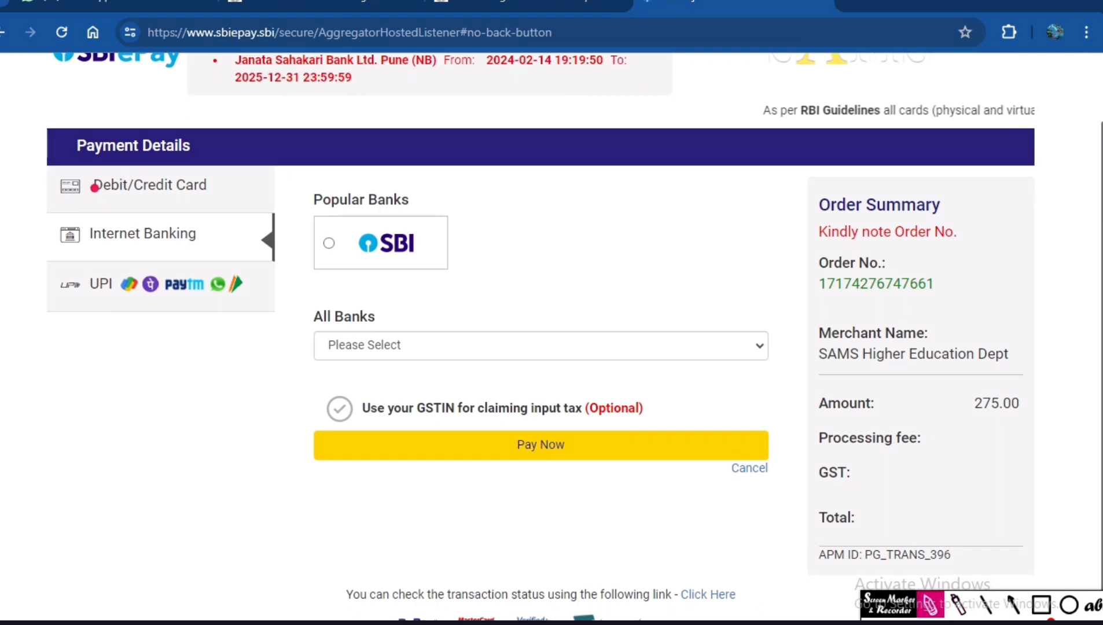
pyautogui.moveTo(44, 179)
pyautogui.mouseDown()
pyautogui.moveTo(55, 234)
pyautogui.moveTo(118, 193)
pyautogui.moveTo(103, 230)
pyautogui.moveTo(111, 219)
pyautogui.mouseUp()
pyautogui.moveTo(43, 283); pyautogui.dragTo(100, 284)
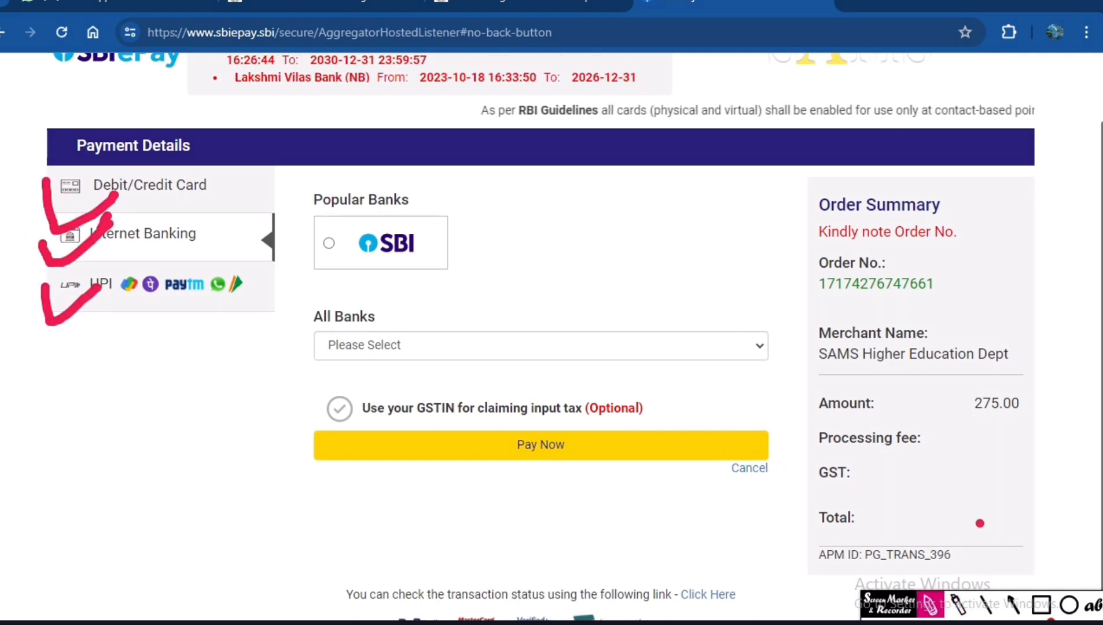
pyautogui.press('Escape')
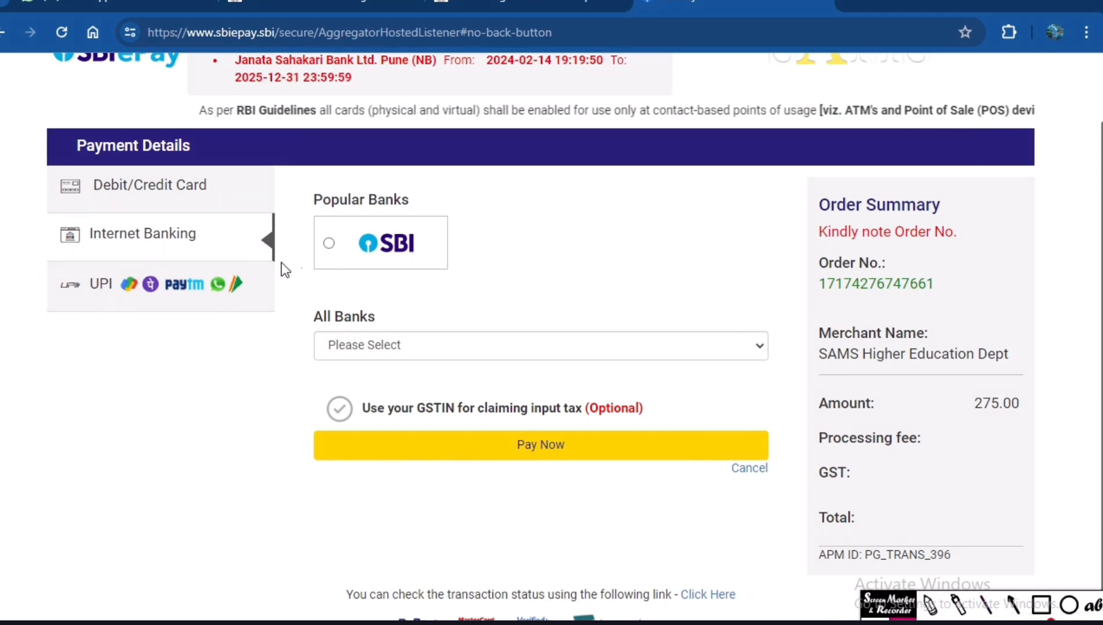
# Choose UPI with the UPI QR option and proceed to pay the CAF fee.
pyautogui.click(145, 287)
pyautogui.click(449, 235)
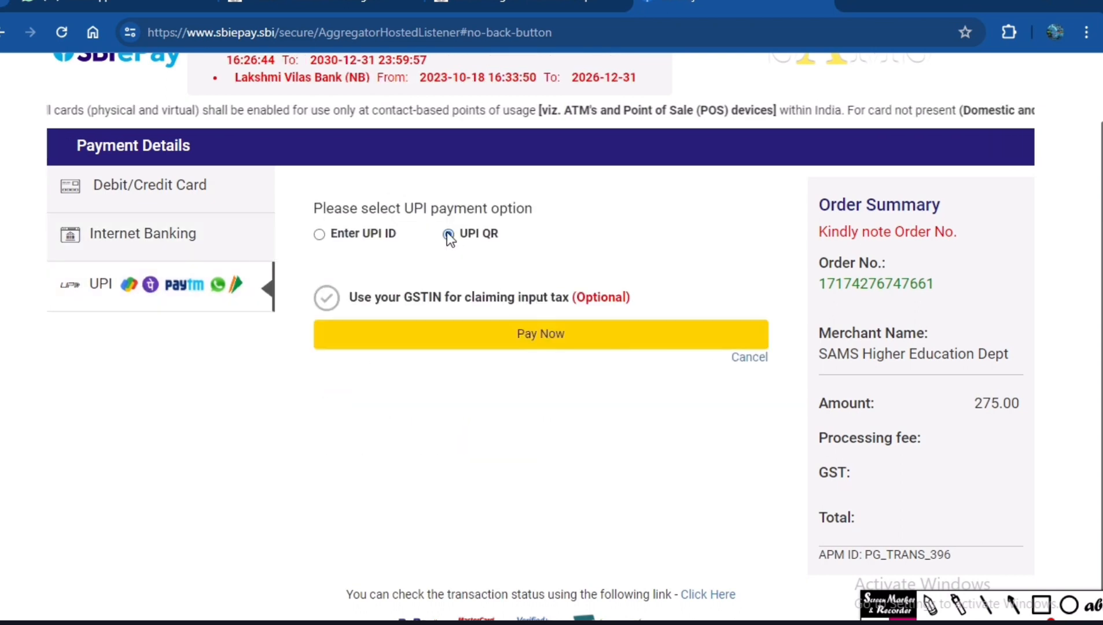
pyautogui.click(456, 340)
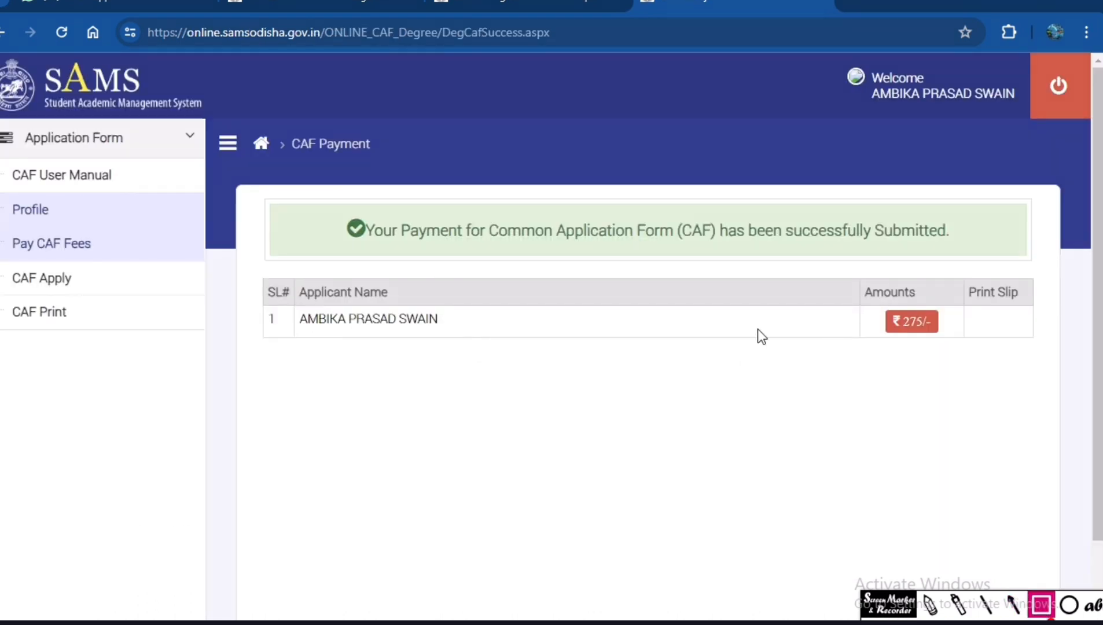
# Outline the payment confirmation message with a red box using the screen marker and clear the box.
pyautogui.moveTo(259, 226)
pyautogui.mouseDown()
pyautogui.moveTo(859, 263)
pyautogui.moveTo(1002, 261)
pyautogui.mouseUp()
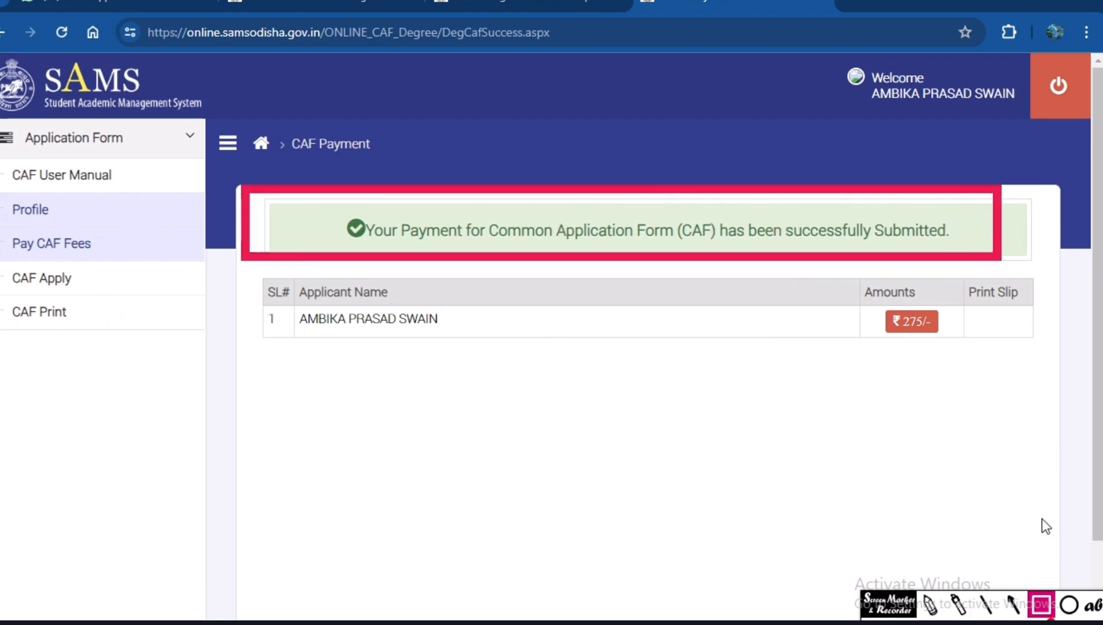
pyautogui.click(1042, 619)
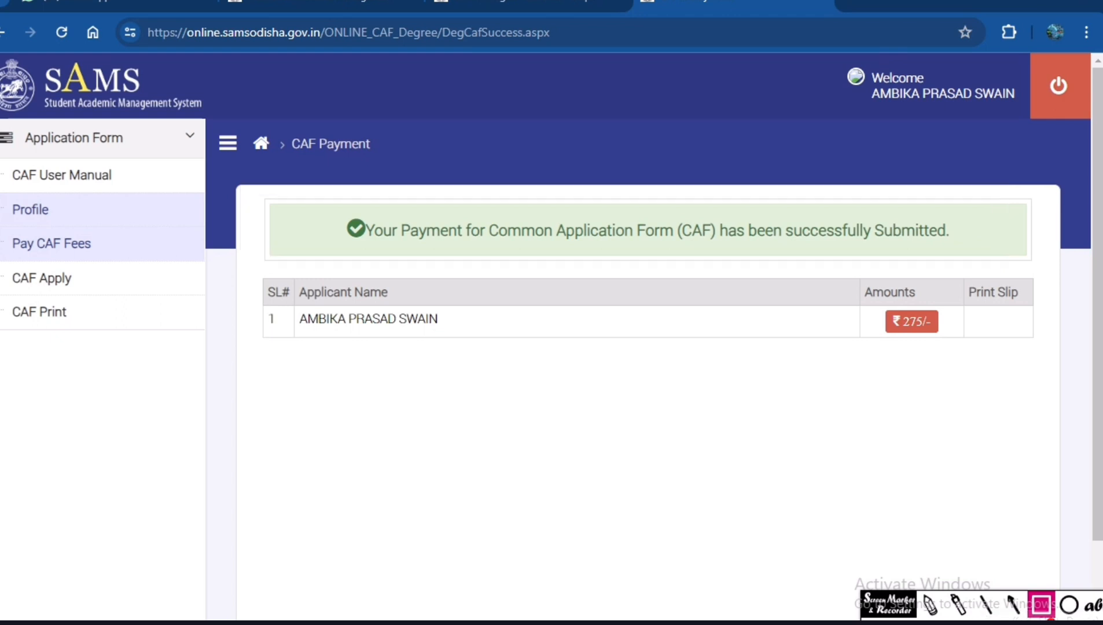
pyautogui.click(904, 620)
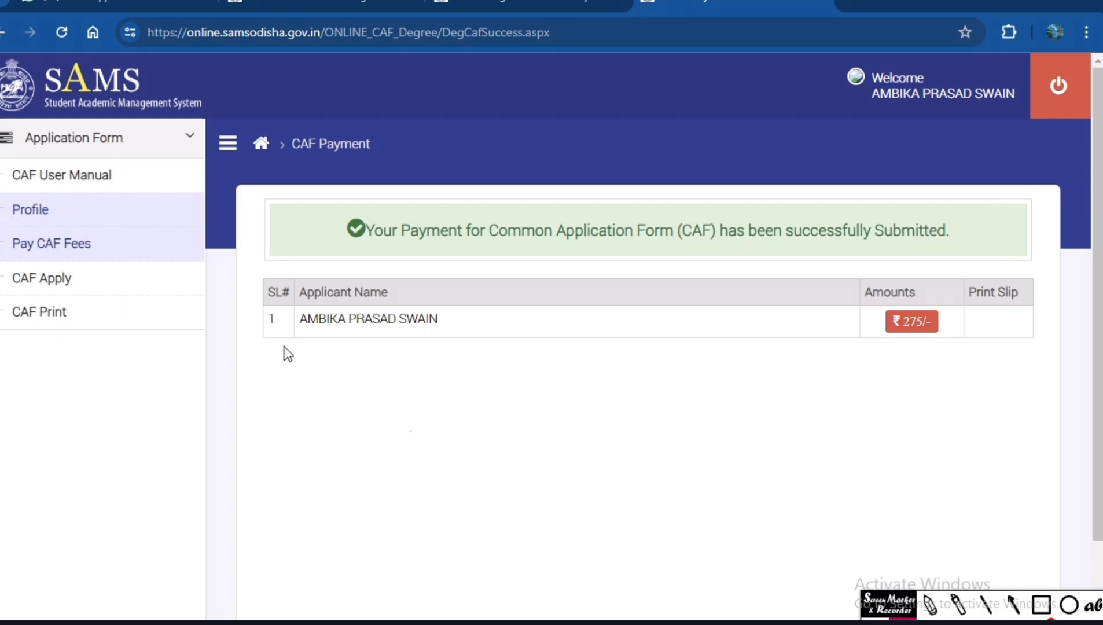
# Try to open CAF Apply, briefly outline the relogin notice in red, and go back to the login page.
pyautogui.click(45, 278)
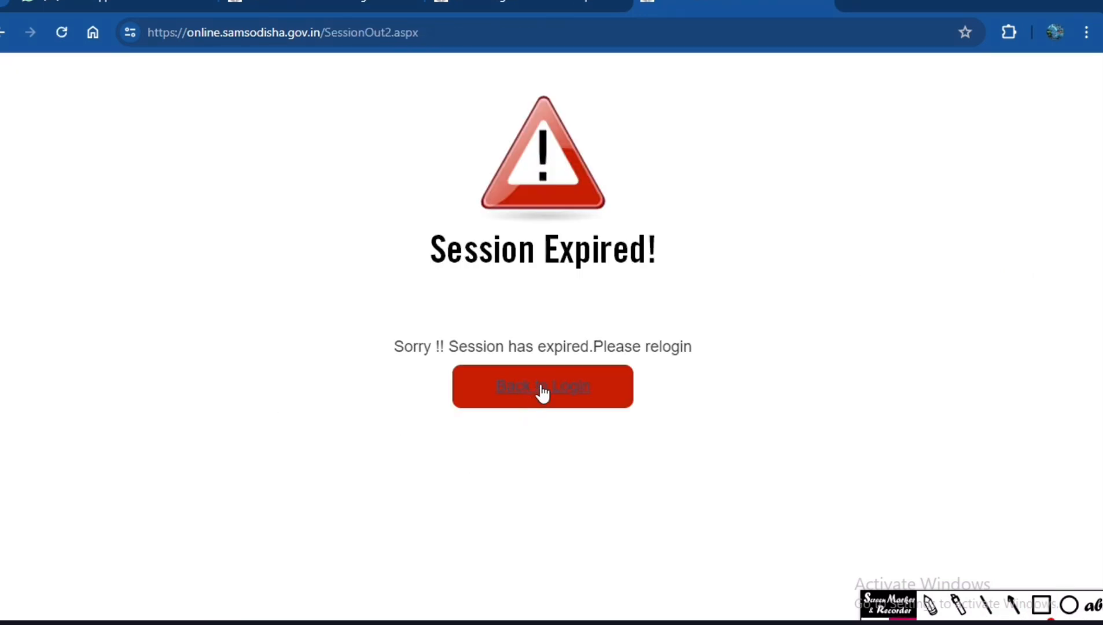
pyautogui.click(1041, 605)
pyautogui.moveTo(350, 290)
pyautogui.mouseDown()
pyautogui.moveTo(734, 501)
pyautogui.moveTo(899, 511)
pyautogui.mouseUp()
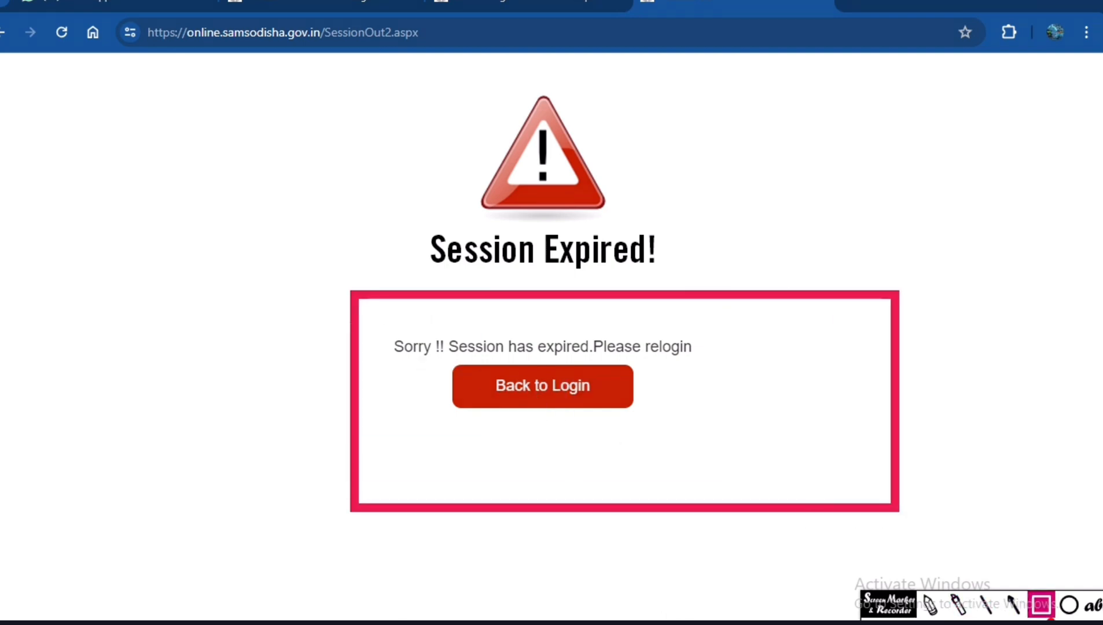
pyautogui.hotkey('ctrl', 'z')
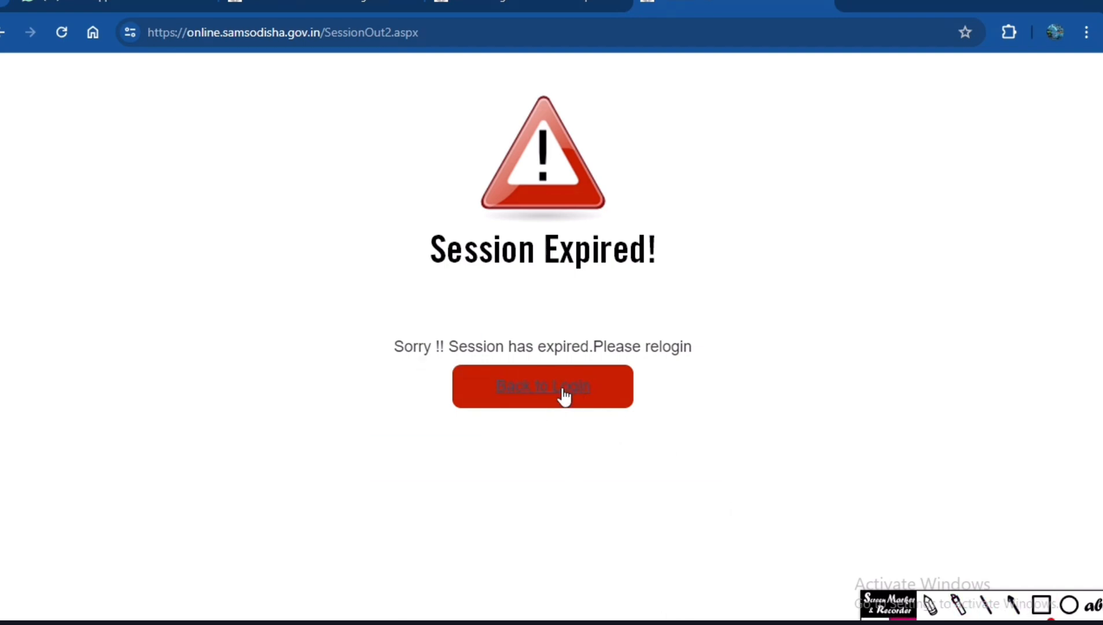
pyautogui.click(561, 394)
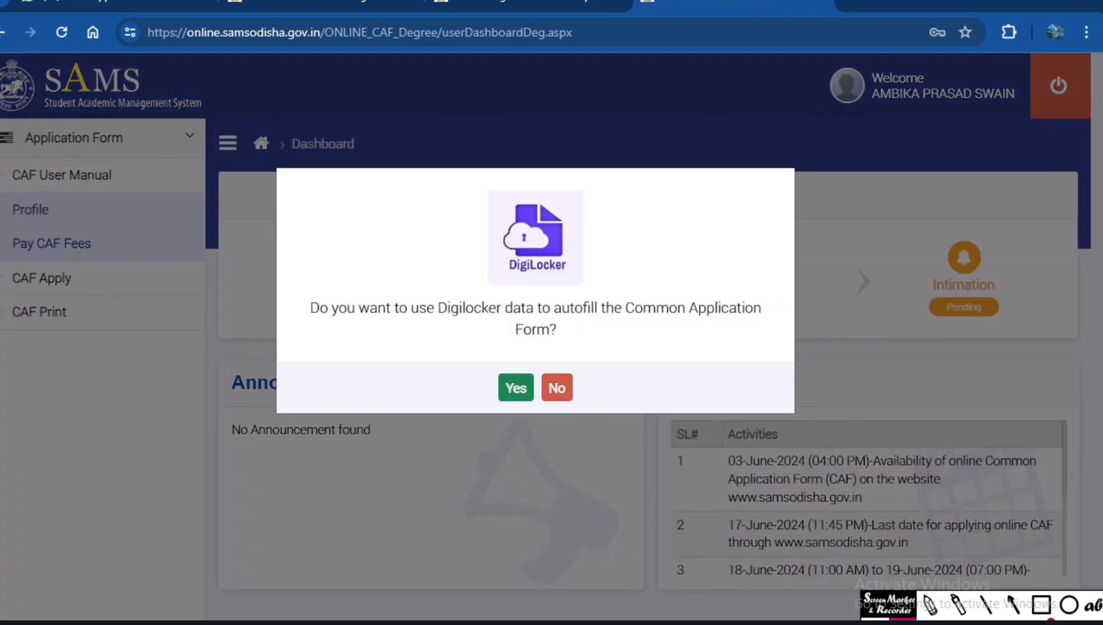
# Outline the DigiLocker autofill question in red, tick its Yes and No choices with the pen, and clear the markings.
pyautogui.click(1041, 605)
pyautogui.moveTo(269, 277)
pyautogui.mouseDown()
pyautogui.moveTo(720, 357)
pyautogui.moveTo(819, 350)
pyautogui.mouseUp()
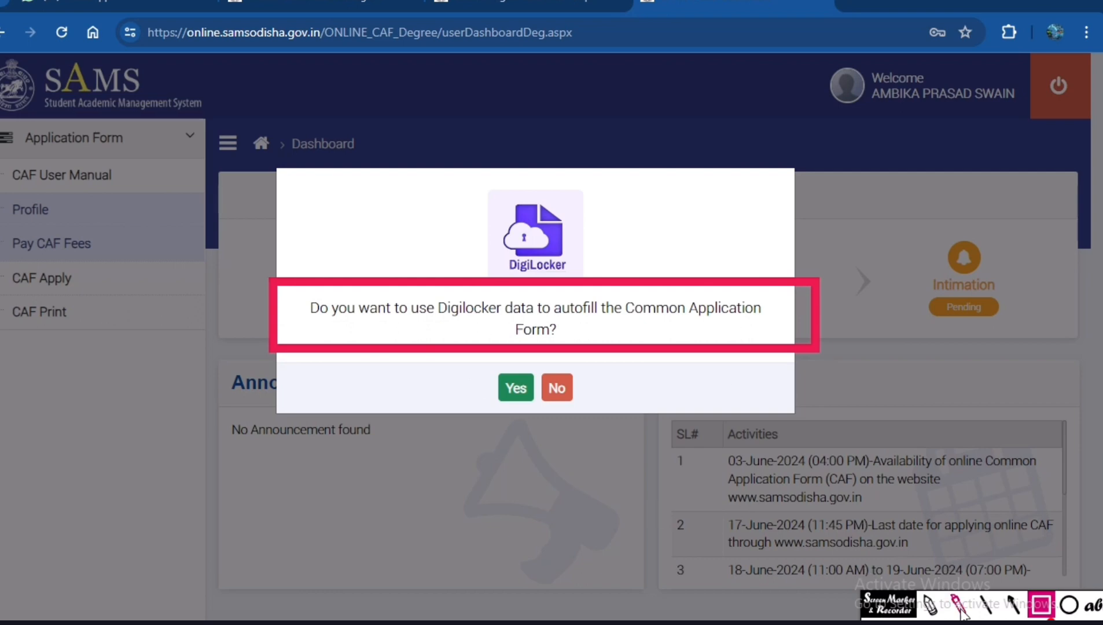
pyautogui.click(930, 605)
pyautogui.moveTo(573, 386)
pyautogui.mouseDown()
pyautogui.moveTo(578, 396)
pyautogui.moveTo(637, 369)
pyautogui.mouseUp()
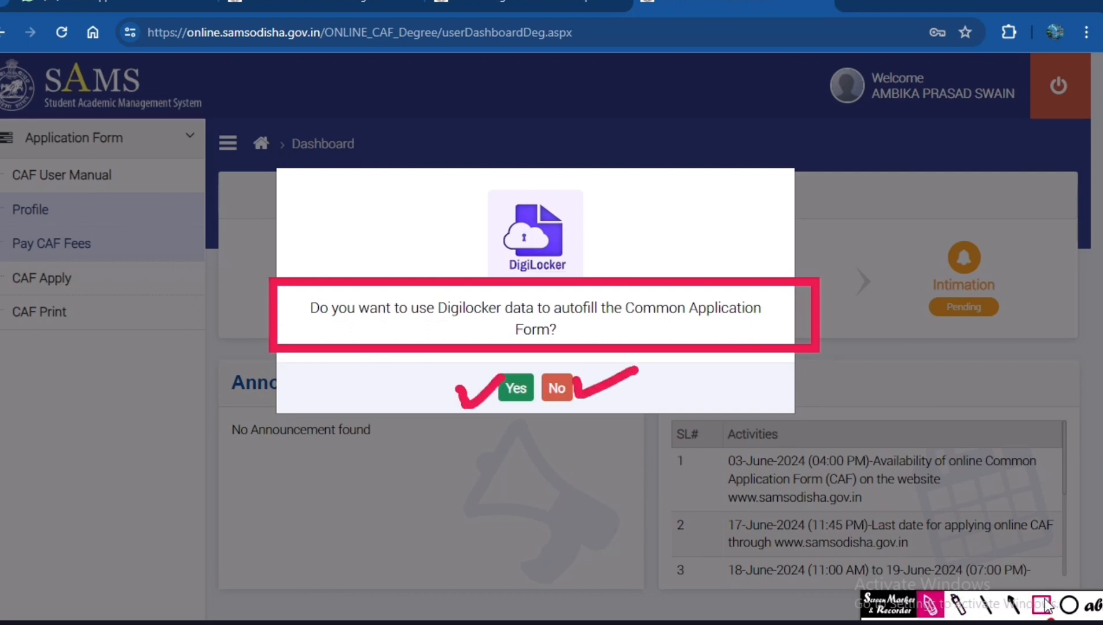
pyautogui.click(1045, 622)
pyautogui.click(903, 620)
# Decline the DigiLocker autofill and open the CAF application form, dismissing its list of required documents.
pyautogui.click(555, 391)
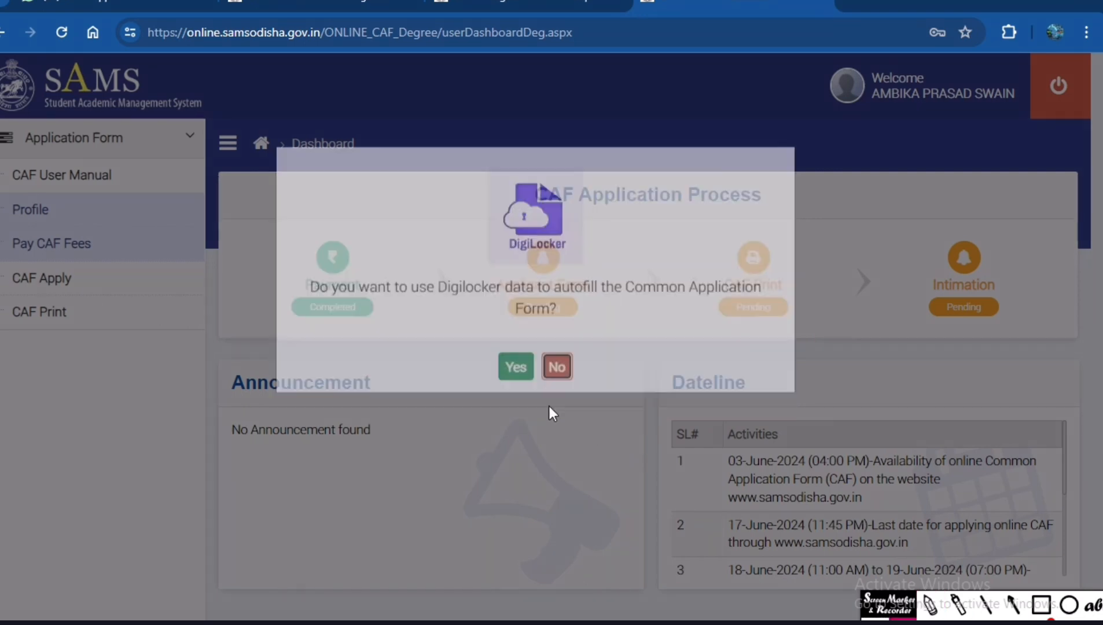
pyautogui.click(58, 282)
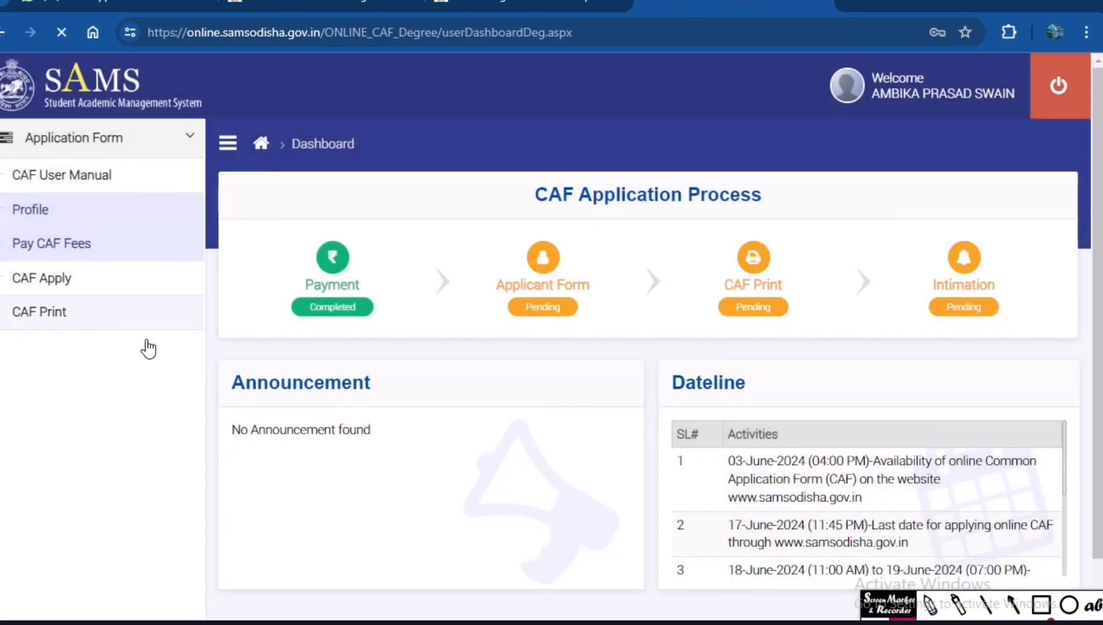
pyautogui.scroll(-3, 824, 362)
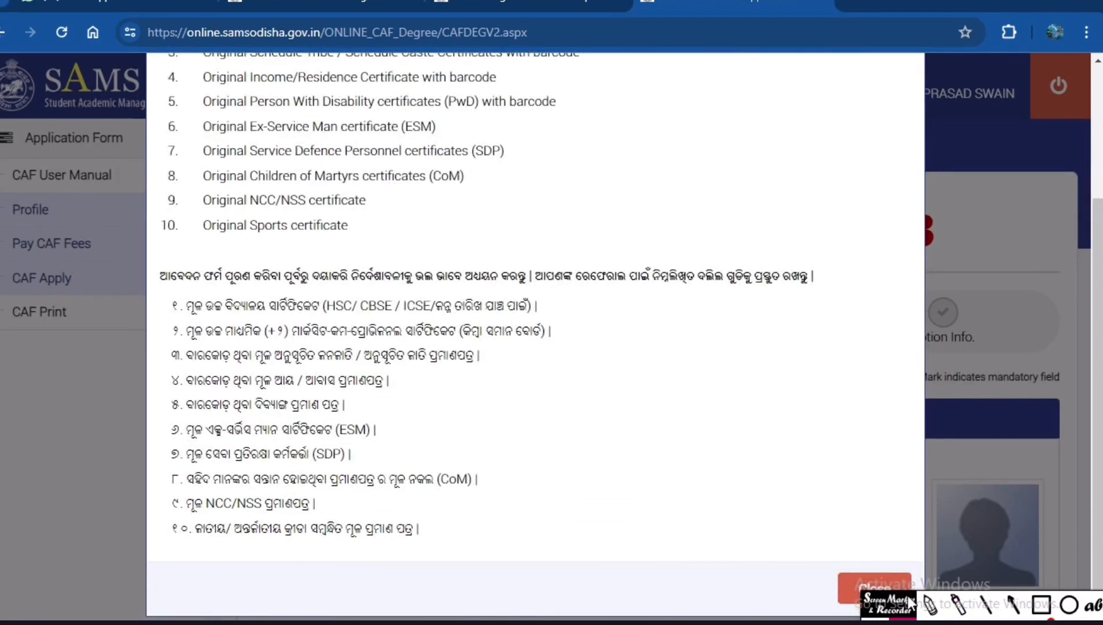
pyautogui.click(859, 593)
# Select Council of Higher Secondary Education, Odisha as the examination council and 2024 as the year of passing in Personal Details.
pyautogui.scroll(-3, 399, 419)
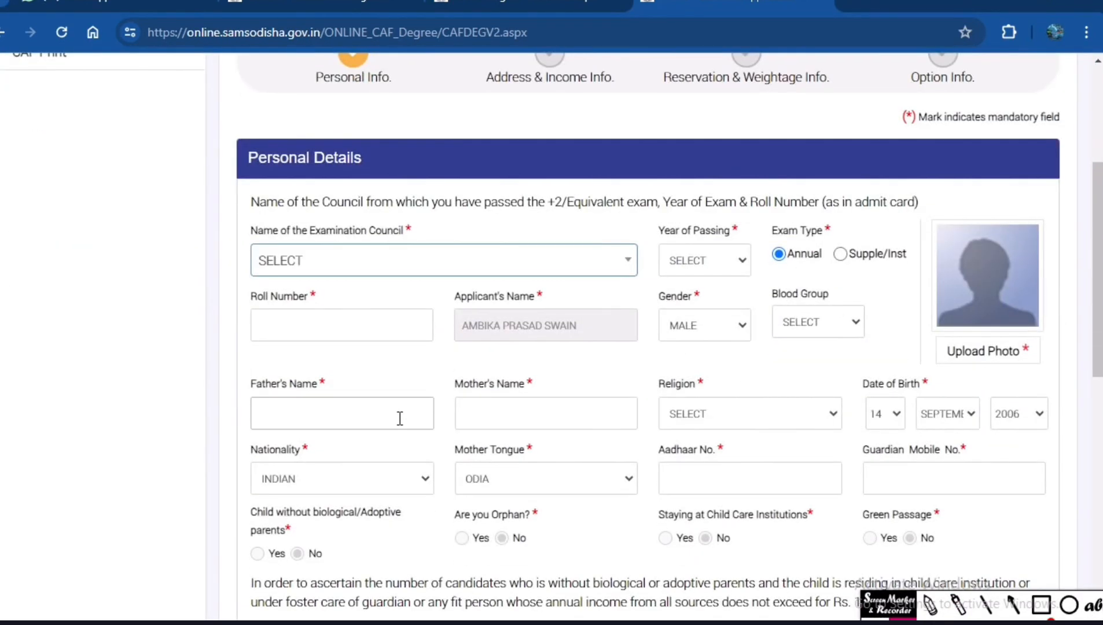
pyautogui.scroll(-1, 399, 418)
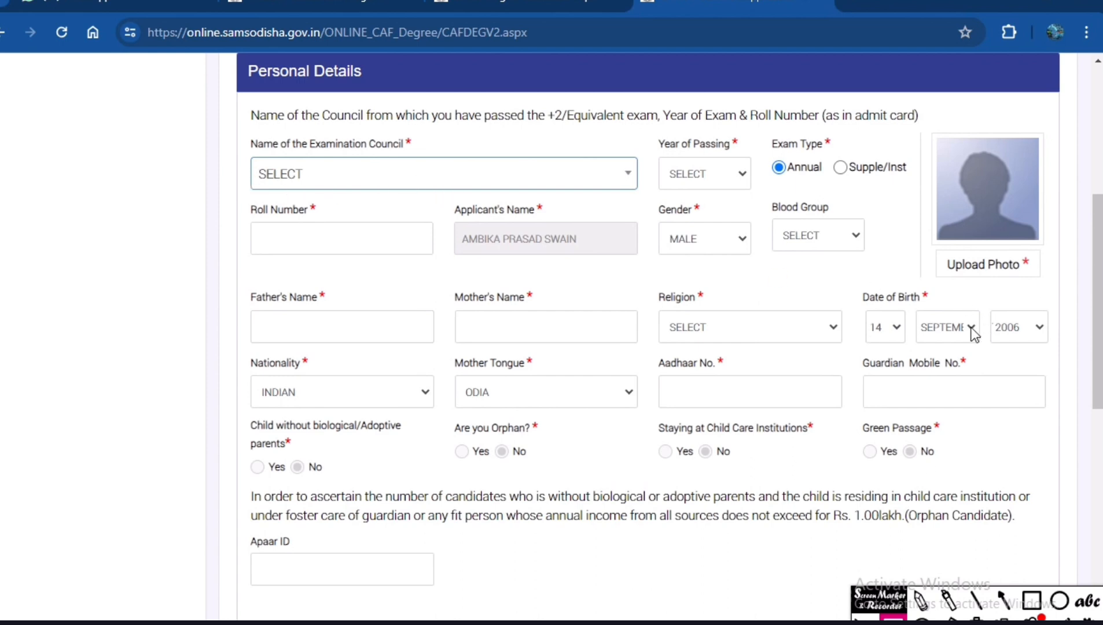
pyautogui.click(416, 178)
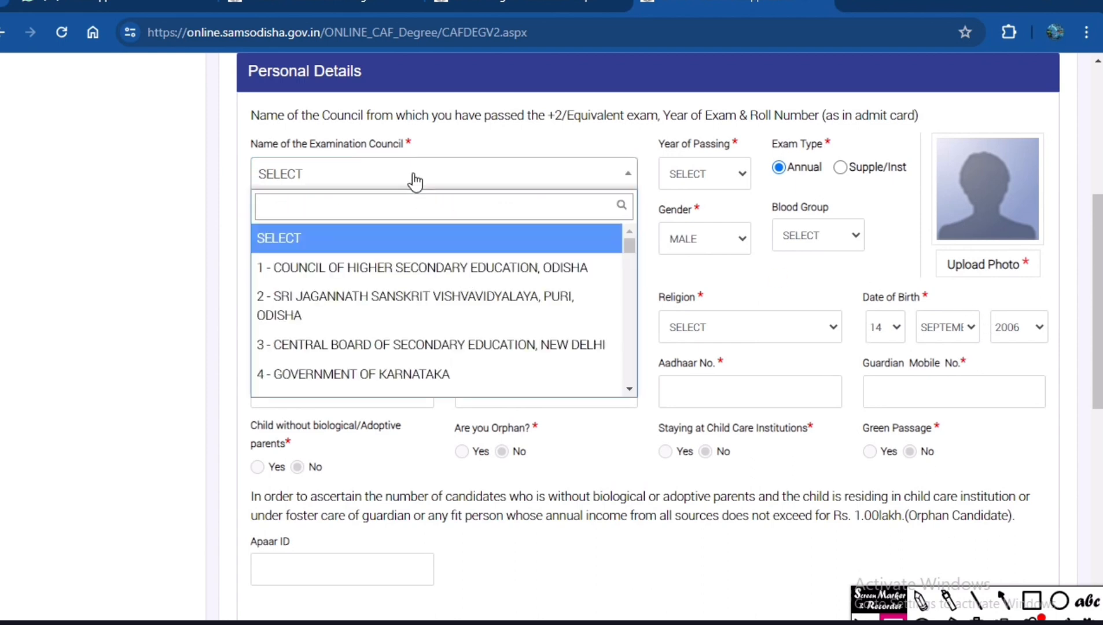
pyautogui.click(405, 270)
pyautogui.click(702, 174)
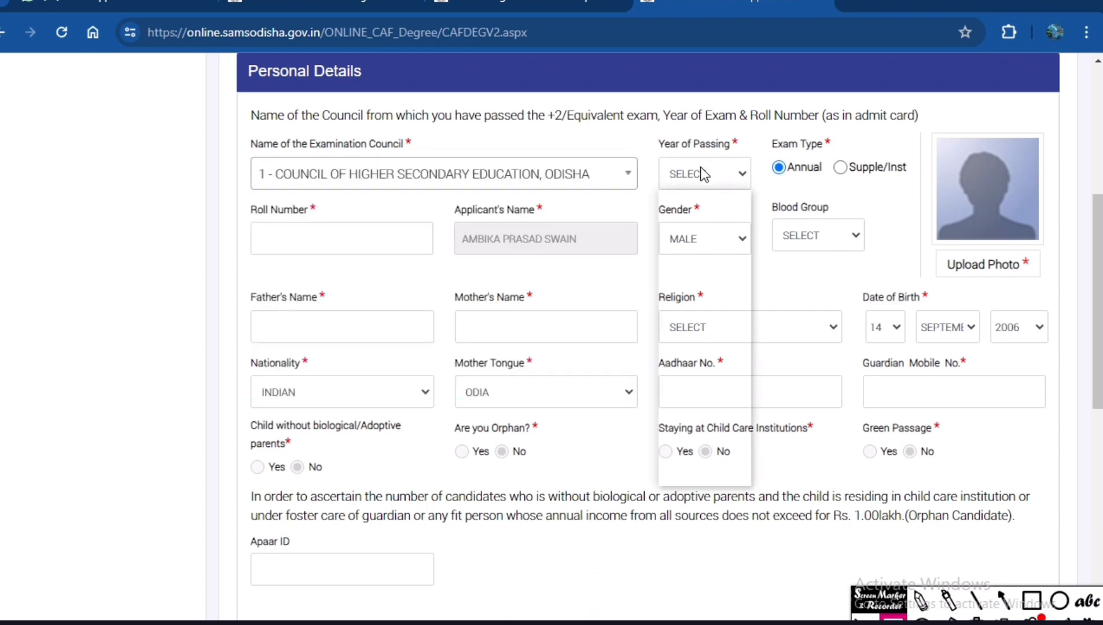
pyautogui.click(706, 215)
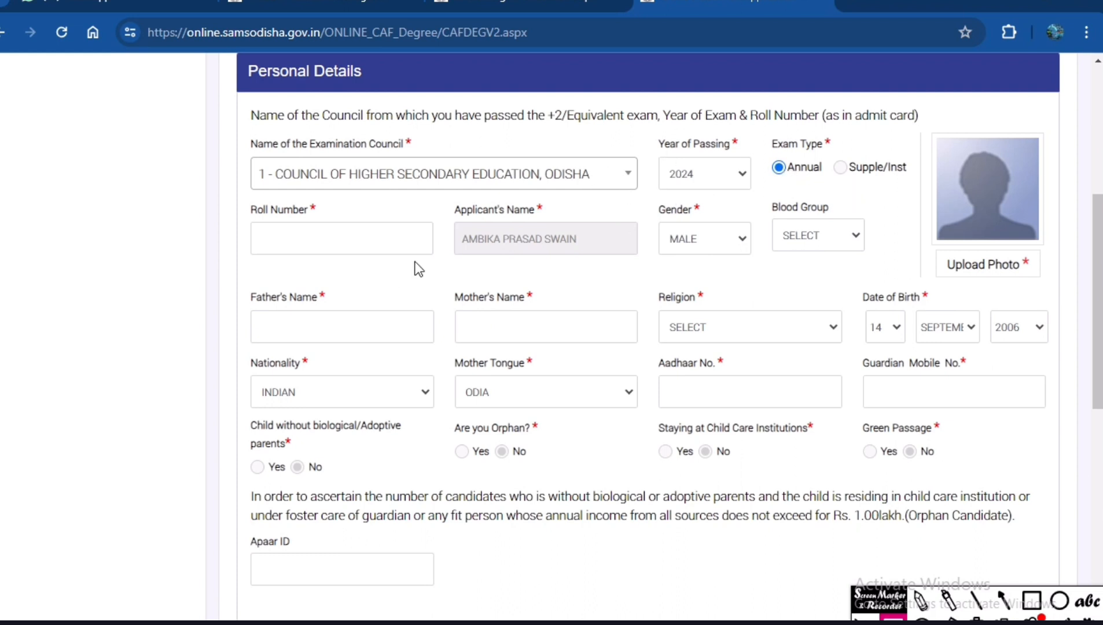
# Enter the applicant's +2 exam roll number and set the blood group to B+.
pyautogui.click(380, 244)
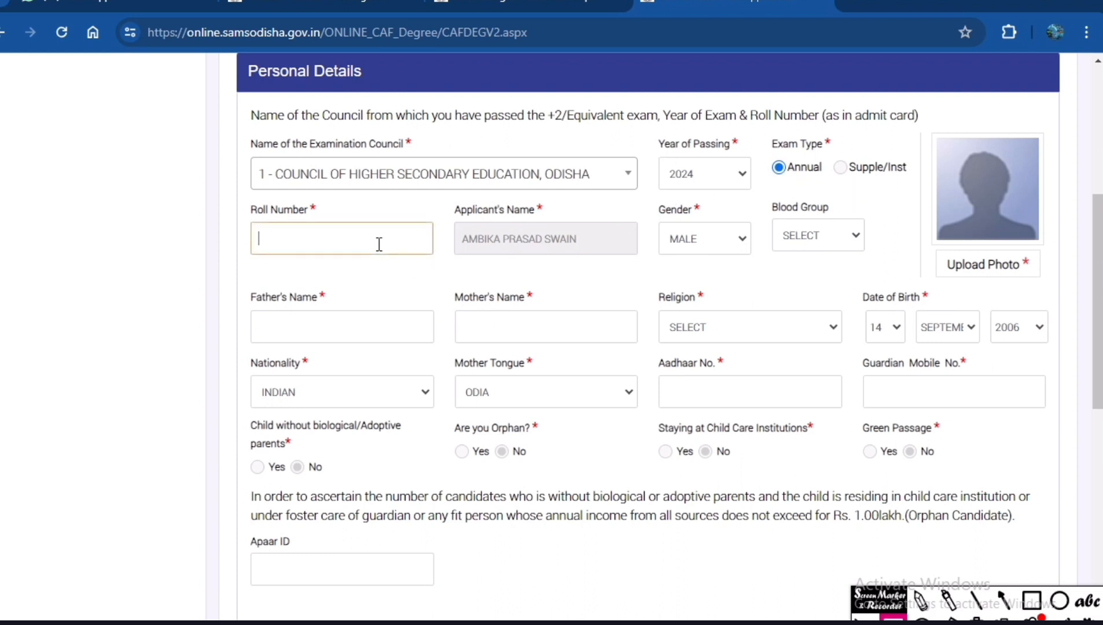
pyautogui.click(832, 243)
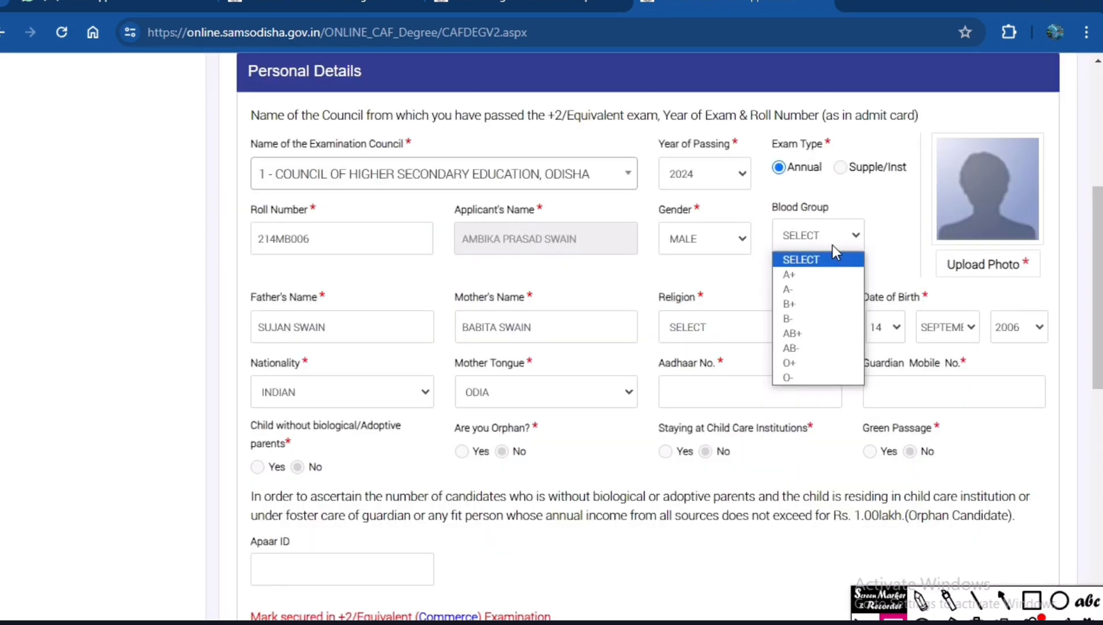
pyautogui.click(796, 305)
# Upload the image img20240603_20332277 as the applicant's photo and confirm it.
pyautogui.click(987, 264)
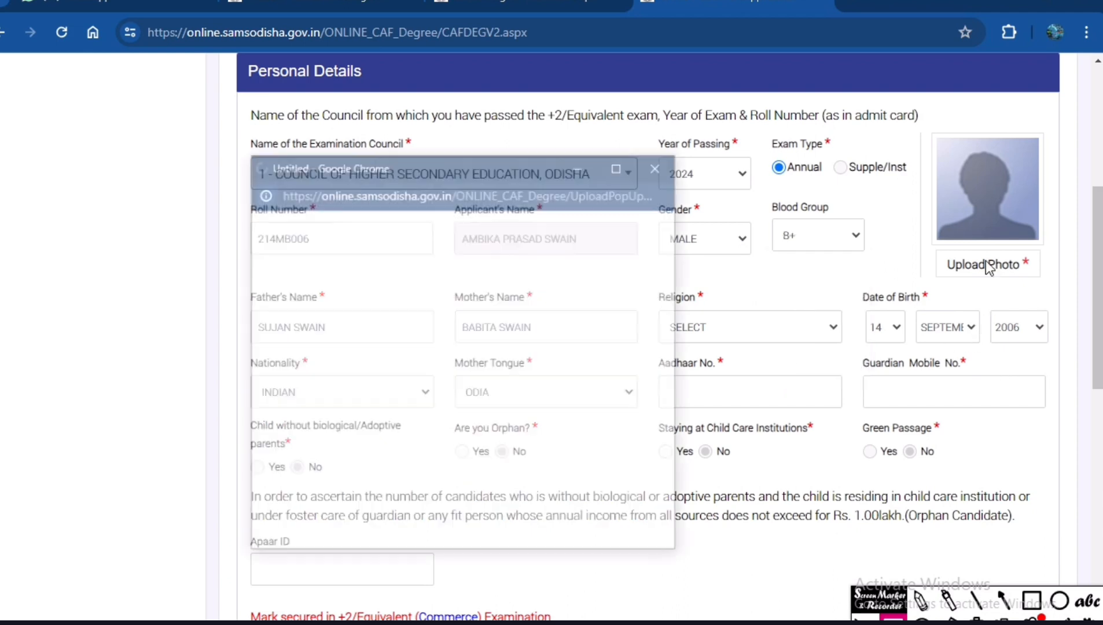
pyautogui.click(346, 265)
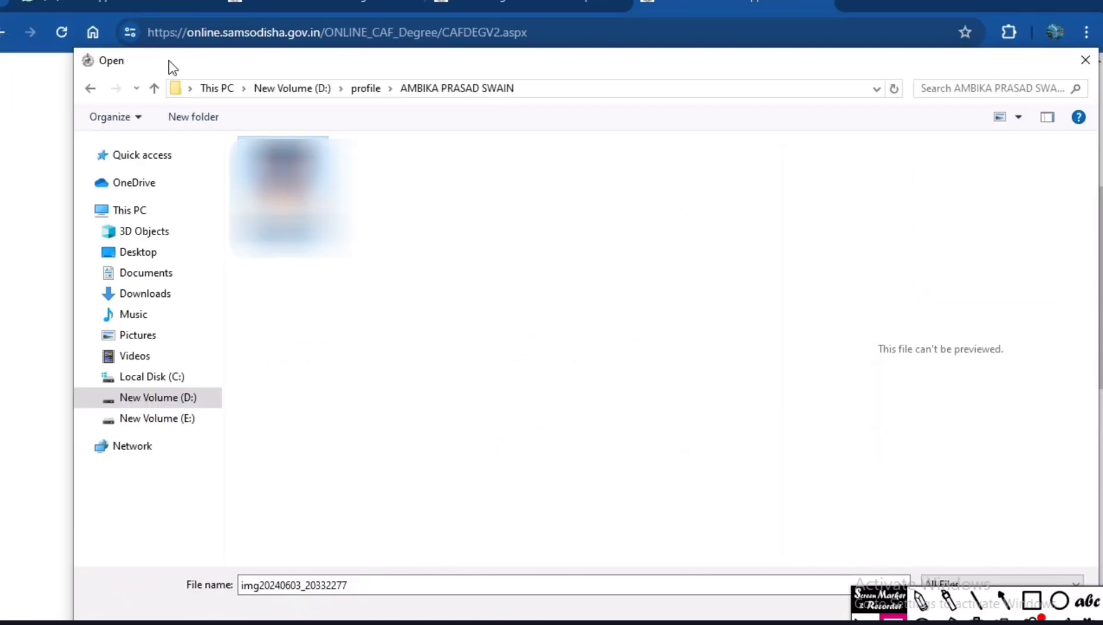
pyautogui.click(895, 579)
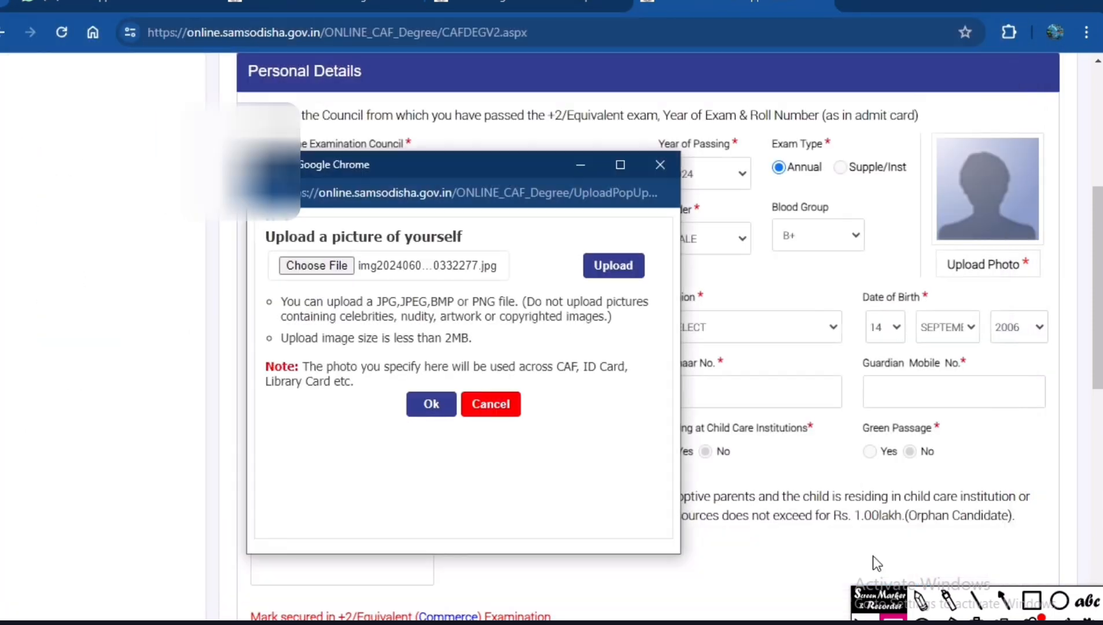
pyautogui.click(600, 273)
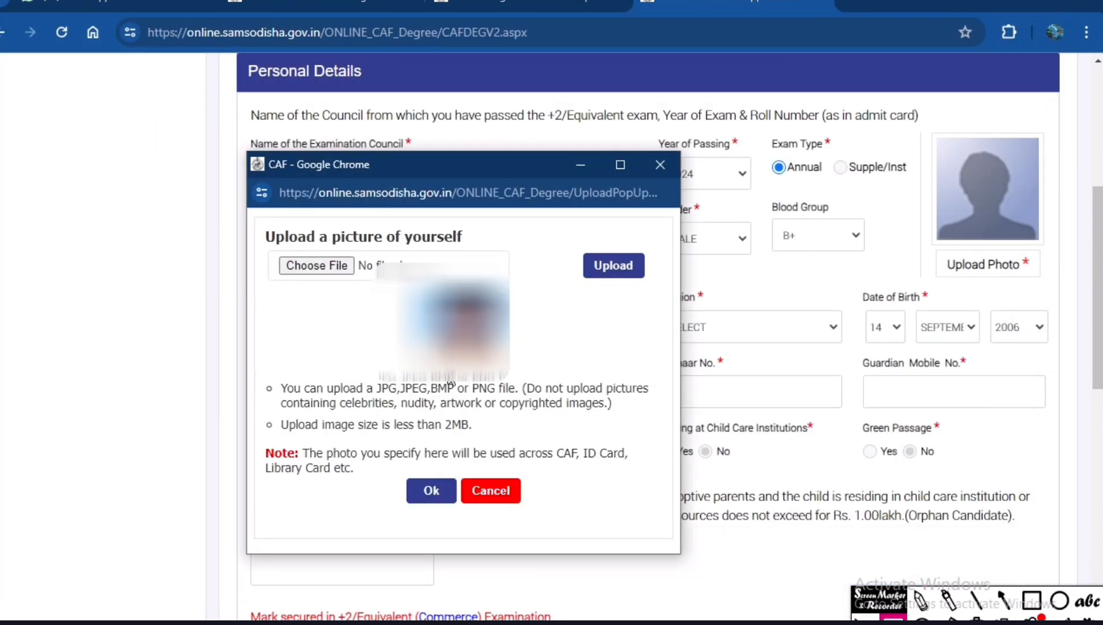
pyautogui.click(431, 492)
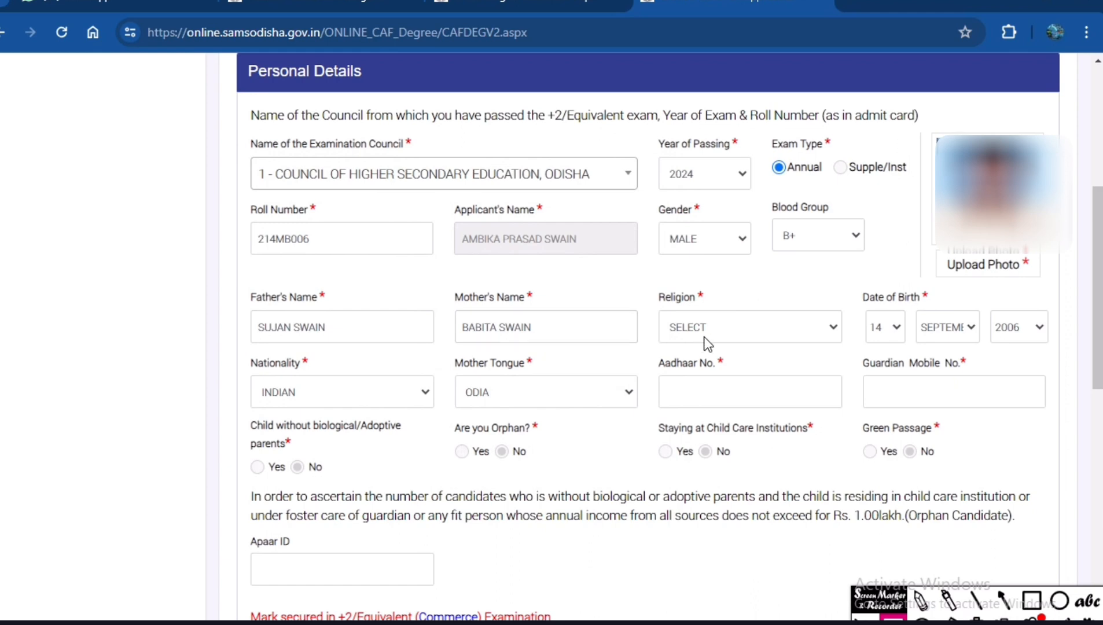
# Outline the roll number, father's name, mother's name and date of birth fields with red boxes and clear the boxes.
pyautogui.click(1032, 600)
pyautogui.moveTo(232, 213)
pyautogui.mouseDown()
pyautogui.moveTo(365, 254)
pyautogui.moveTo(450, 261)
pyautogui.mouseUp()
pyautogui.moveTo(239, 292)
pyautogui.mouseDown()
pyautogui.moveTo(342, 357)
pyautogui.moveTo(441, 353)
pyautogui.mouseUp()
pyautogui.moveTo(441, 289)
pyautogui.mouseDown()
pyautogui.moveTo(610, 359)
pyautogui.moveTo(647, 352)
pyautogui.mouseUp()
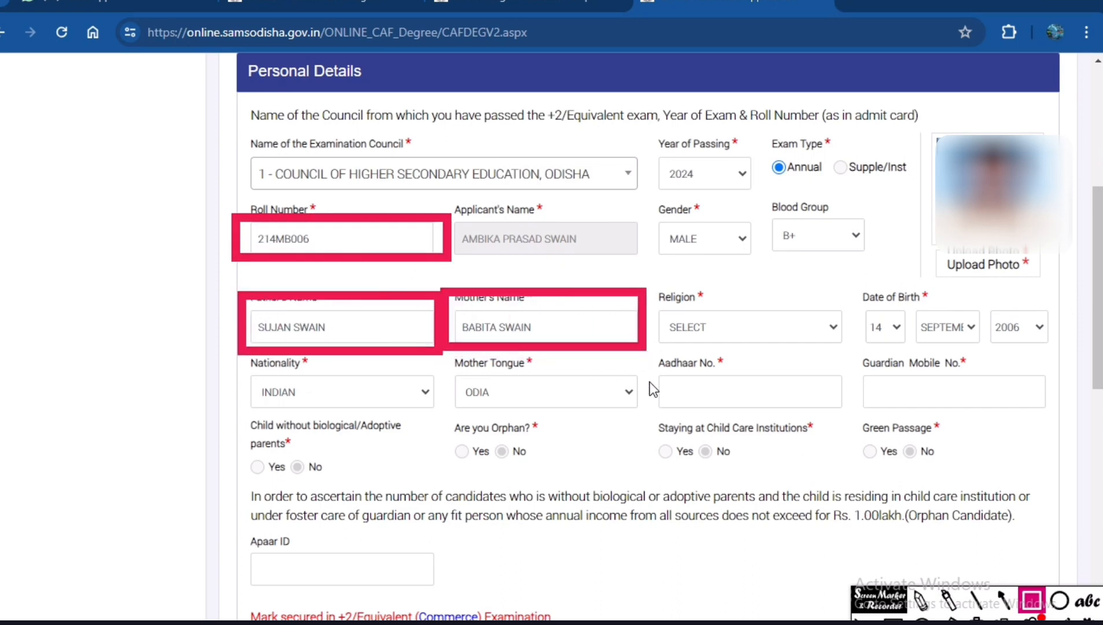
pyautogui.moveTo(850, 279)
pyautogui.mouseDown()
pyautogui.moveTo(1076, 372)
pyautogui.moveTo(1056, 358)
pyautogui.mouseUp()
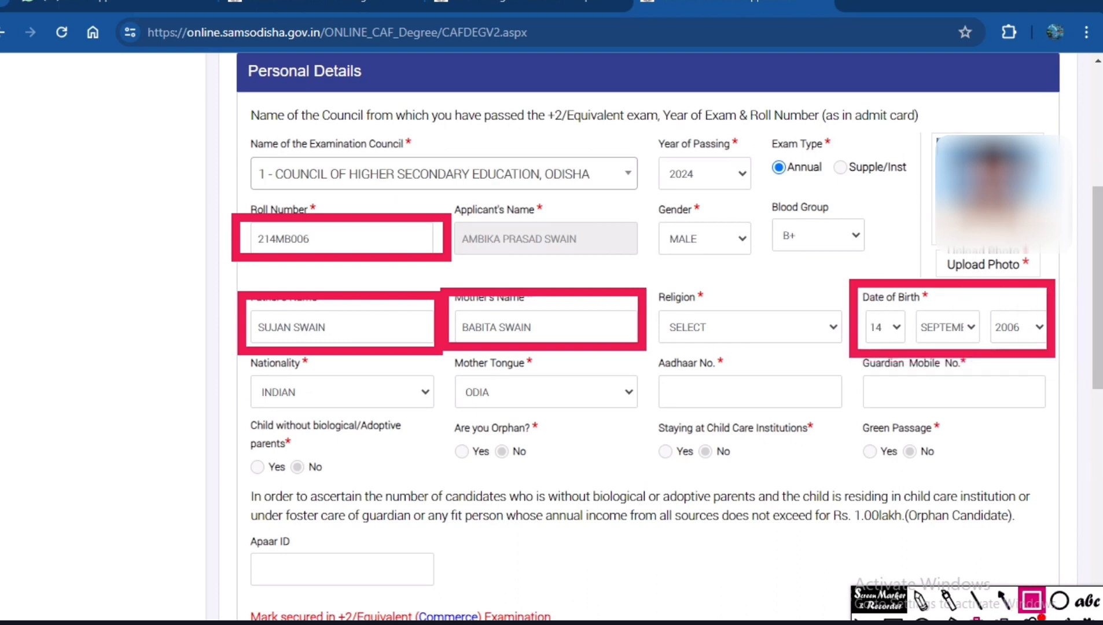
pyautogui.click(977, 620)
pyautogui.click(893, 619)
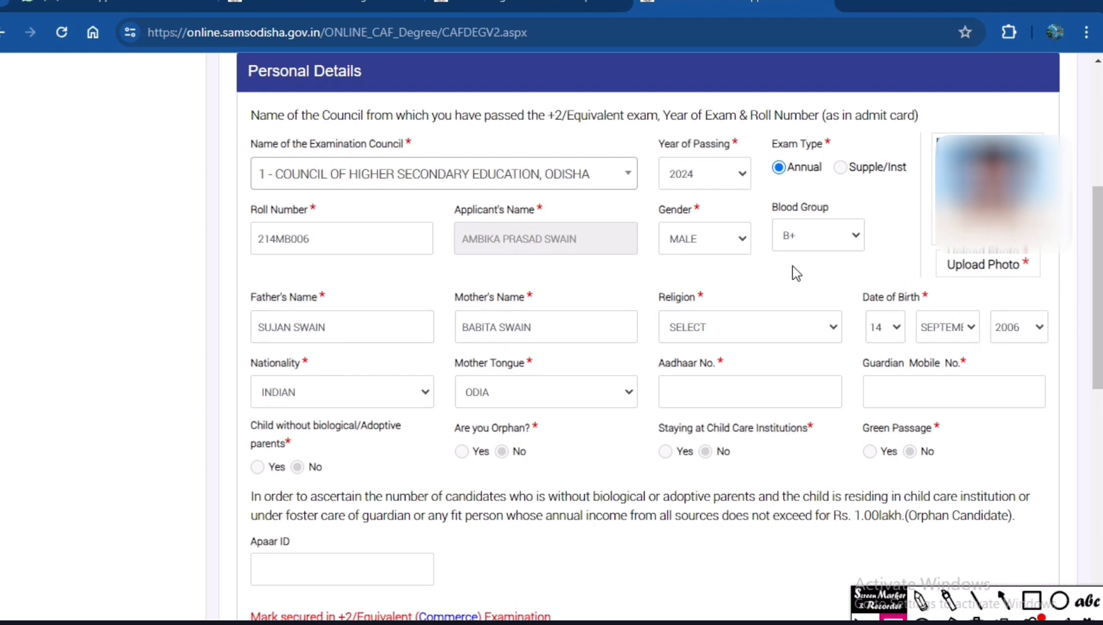
# Set the religion to HINDUISM and check the nationality and mother tongue choices in Personal Details.
pyautogui.click(721, 326)
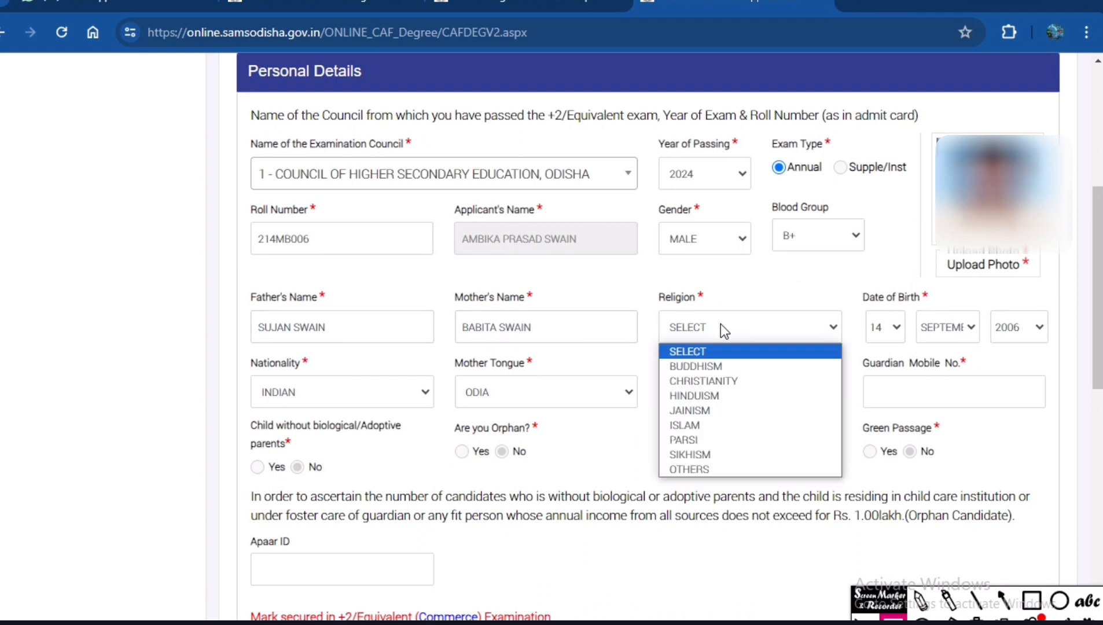
pyautogui.click(705, 398)
pyautogui.click(350, 396)
pyautogui.click(561, 394)
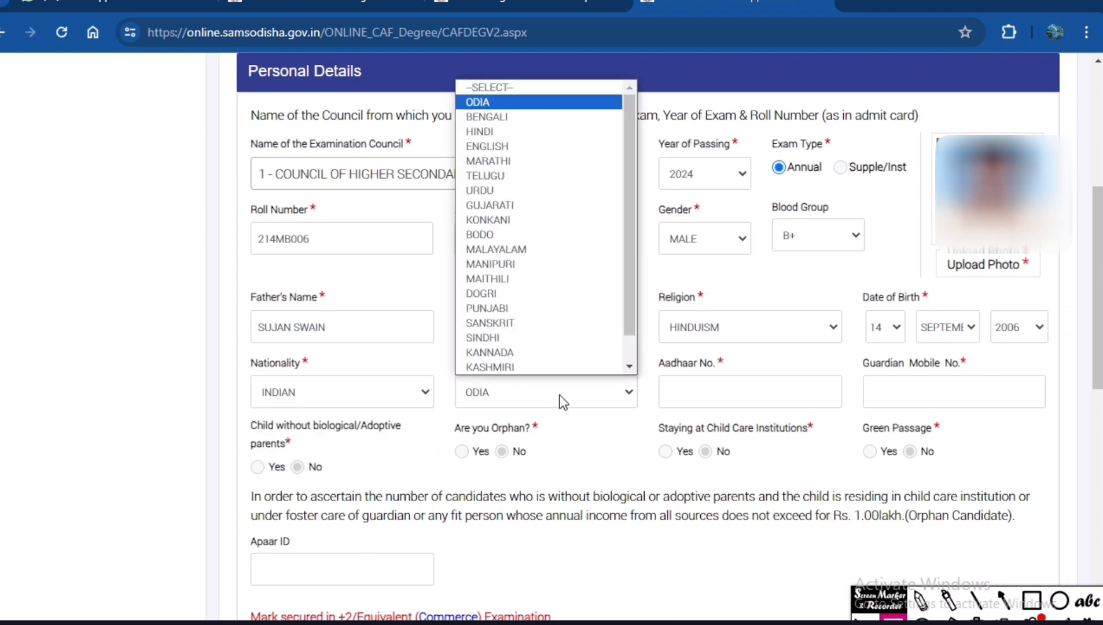
# Enter the applicant's Aadhaar number and the guardian's mobile number.
pyautogui.click(735, 392)
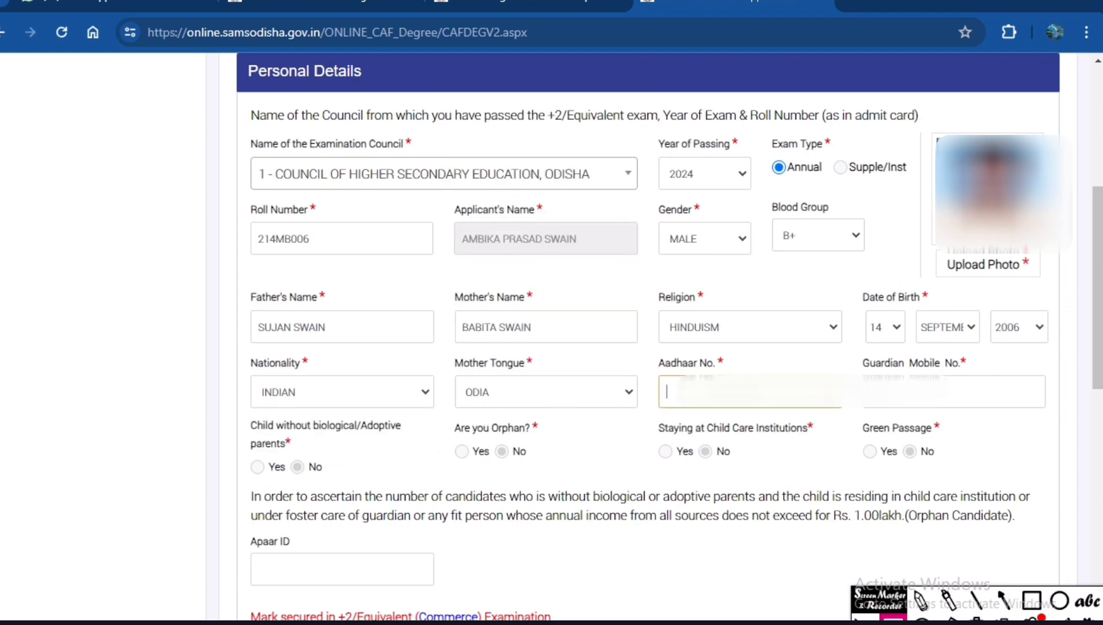
pyautogui.write('94')
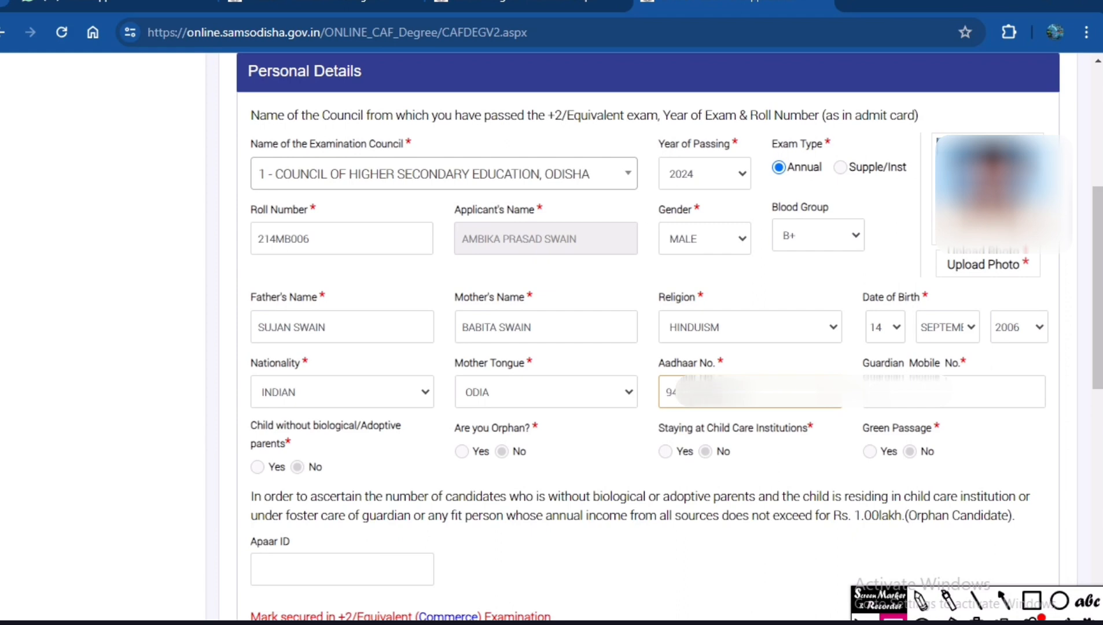
pyautogui.click(913, 404)
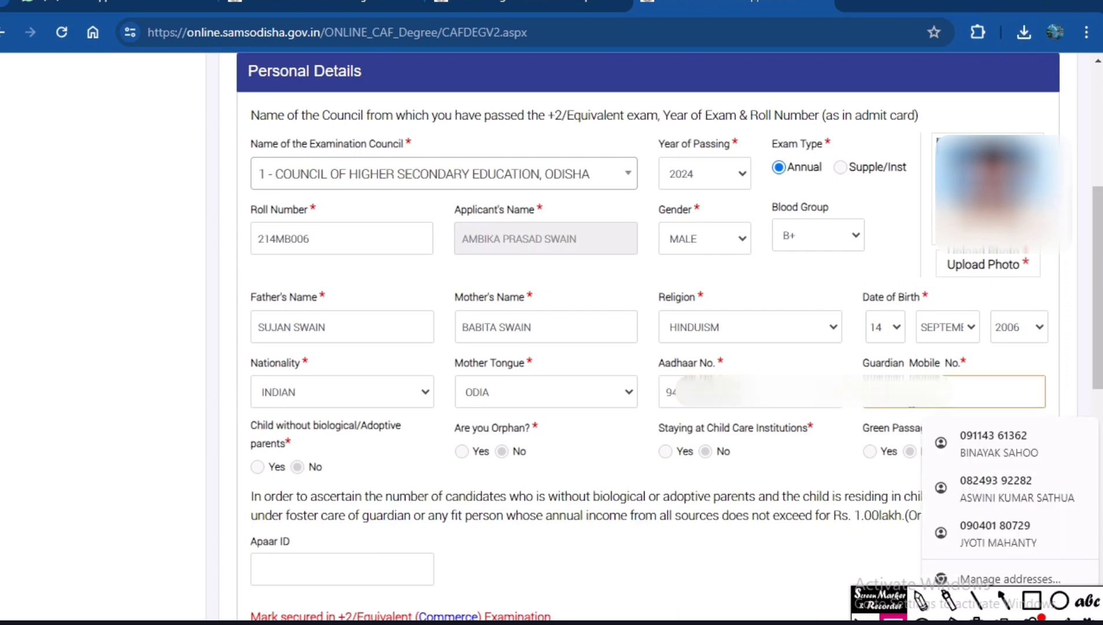
pyautogui.write('82')
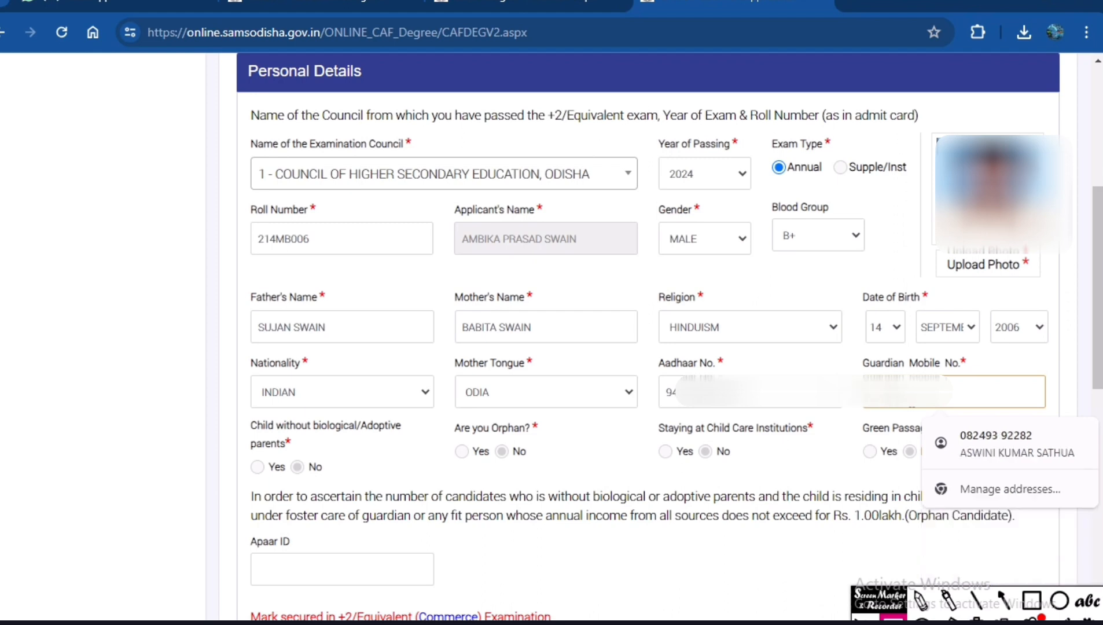
pyautogui.write('2')
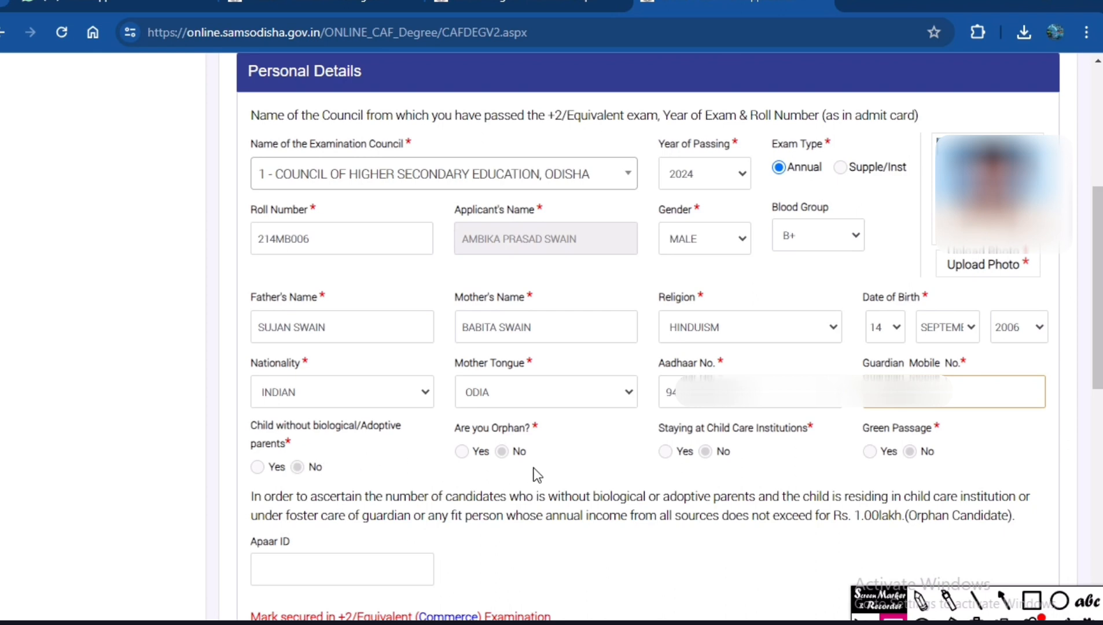
# Outline the Apaar ID field with a red box using the screen marker.
pyautogui.scroll(-3, 622, 468)
pyautogui.scroll(-5, 622, 468)
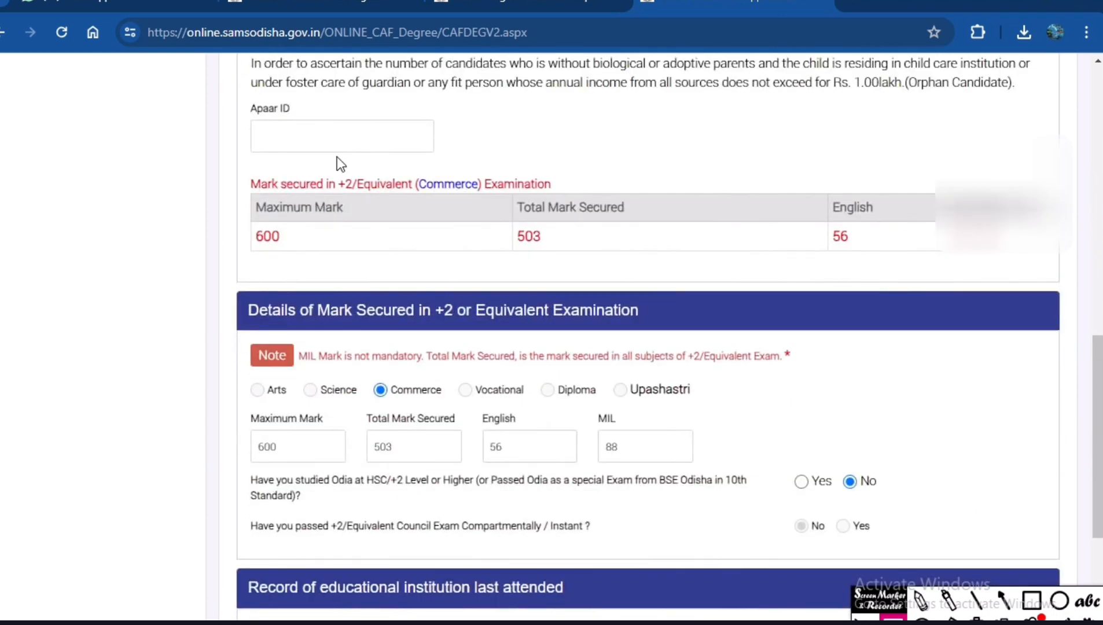
pyautogui.click(331, 140)
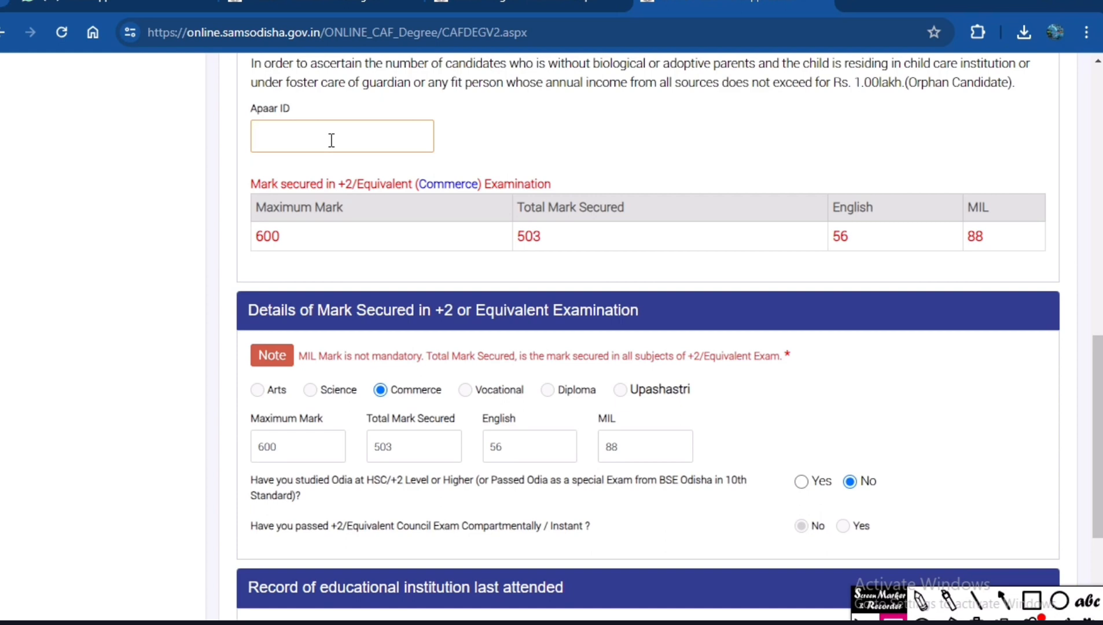
pyautogui.click(1031, 602)
pyautogui.moveTo(230, 94)
pyautogui.mouseDown()
pyautogui.moveTo(374, 172)
pyautogui.moveTo(488, 165)
pyautogui.mouseUp()
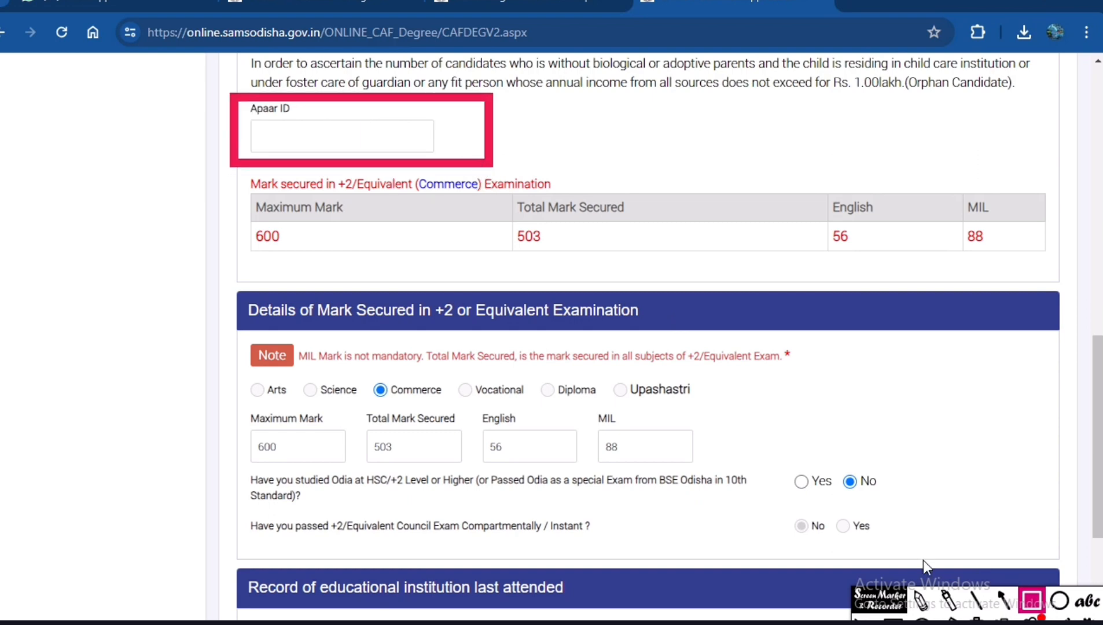
# Handwrite "ABC ID" in red beside the Apaar ID field and clear all the screen markings.
pyautogui.click(921, 601)
pyautogui.moveTo(533, 149)
pyautogui.mouseDown()
pyautogui.moveTo(560, 99)
pyautogui.moveTo(571, 154)
pyautogui.moveTo(584, 122)
pyautogui.moveTo(596, 159)
pyautogui.mouseUp()
pyautogui.moveTo(603, 116)
pyautogui.mouseDown()
pyautogui.moveTo(618, 98)
pyautogui.moveTo(634, 148)
pyautogui.moveTo(601, 158)
pyautogui.mouseUp()
pyautogui.moveTo(687, 90)
pyautogui.mouseDown()
pyautogui.moveTo(647, 124)
pyautogui.moveTo(695, 152)
pyautogui.mouseUp()
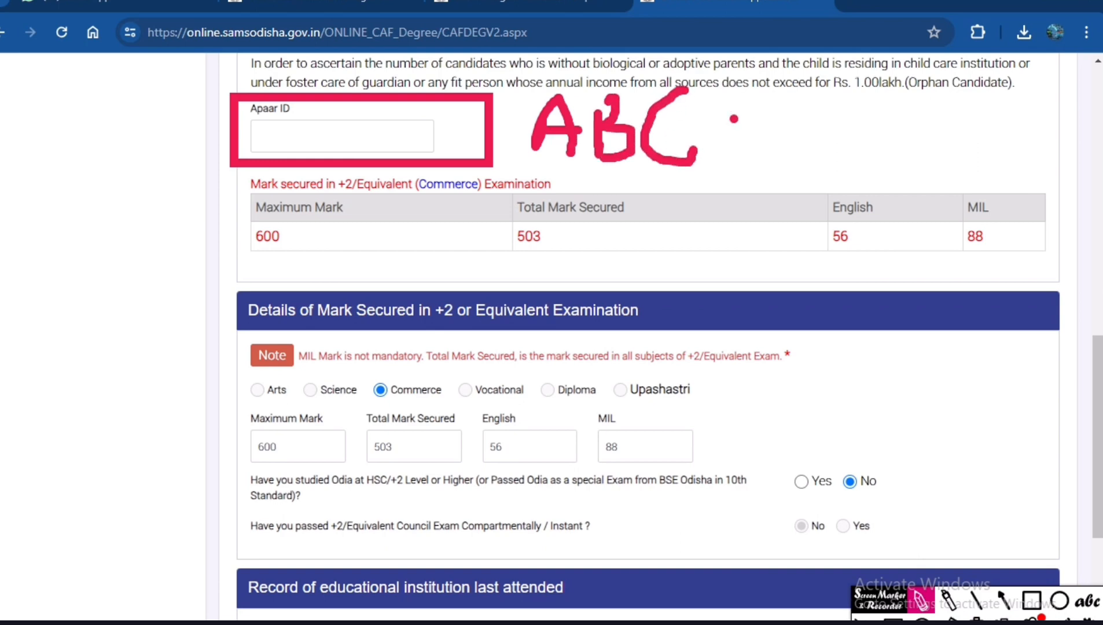
pyautogui.moveTo(767, 92); pyautogui.dragTo(775, 173)
pyautogui.moveTo(801, 96)
pyautogui.mouseDown()
pyautogui.moveTo(810, 162)
pyautogui.moveTo(798, 142)
pyautogui.moveTo(821, 152)
pyautogui.mouseUp()
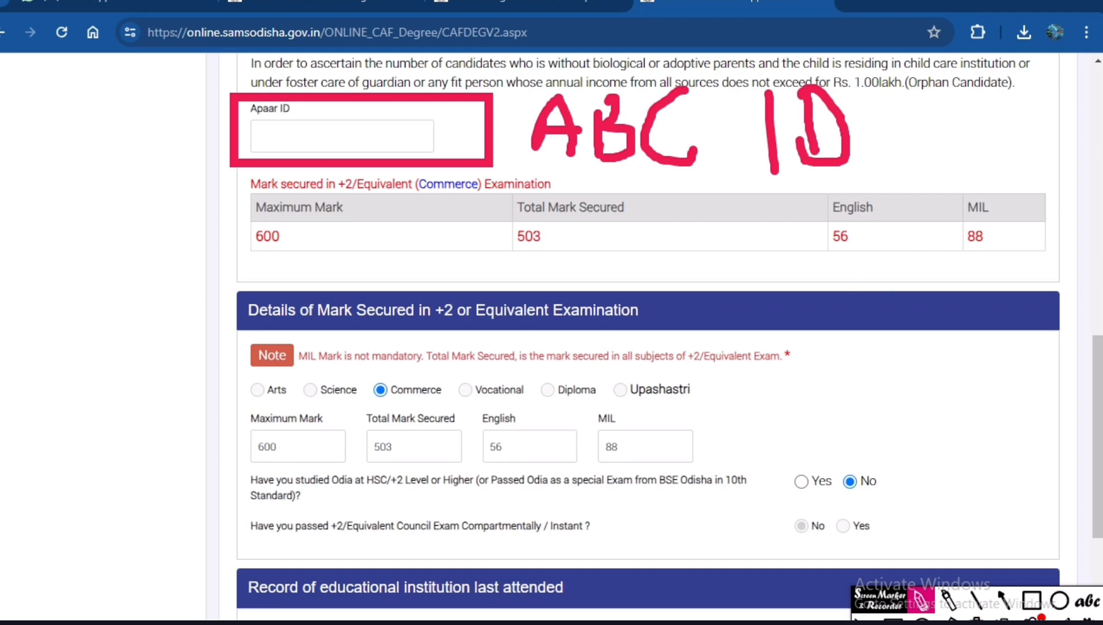
pyautogui.click(977, 622)
pyautogui.click(893, 622)
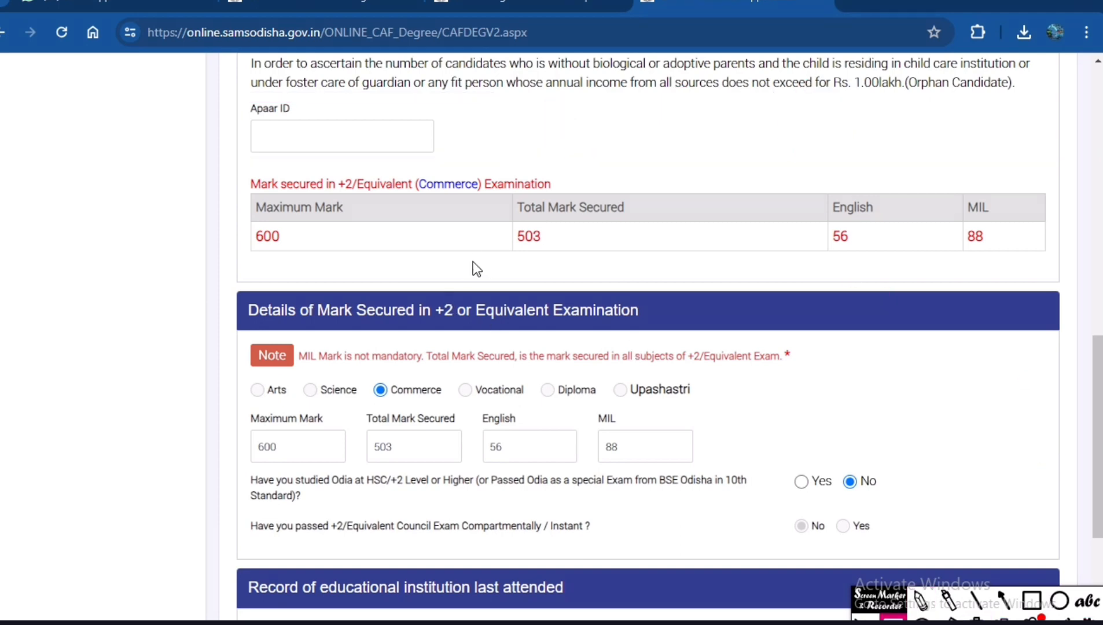
# Outline the maximum mark, total mark, English and MIL values in the +2 marks table with red boxes and clear the boxes.
pyautogui.scroll(-3, 442, 238)
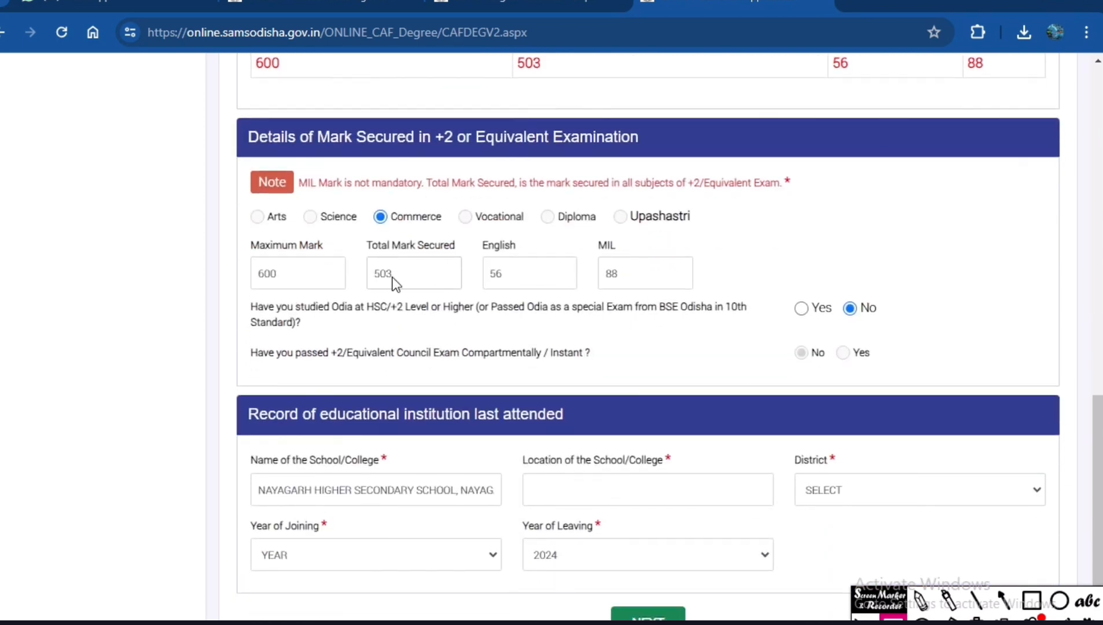
pyautogui.scroll(3, 445, 286)
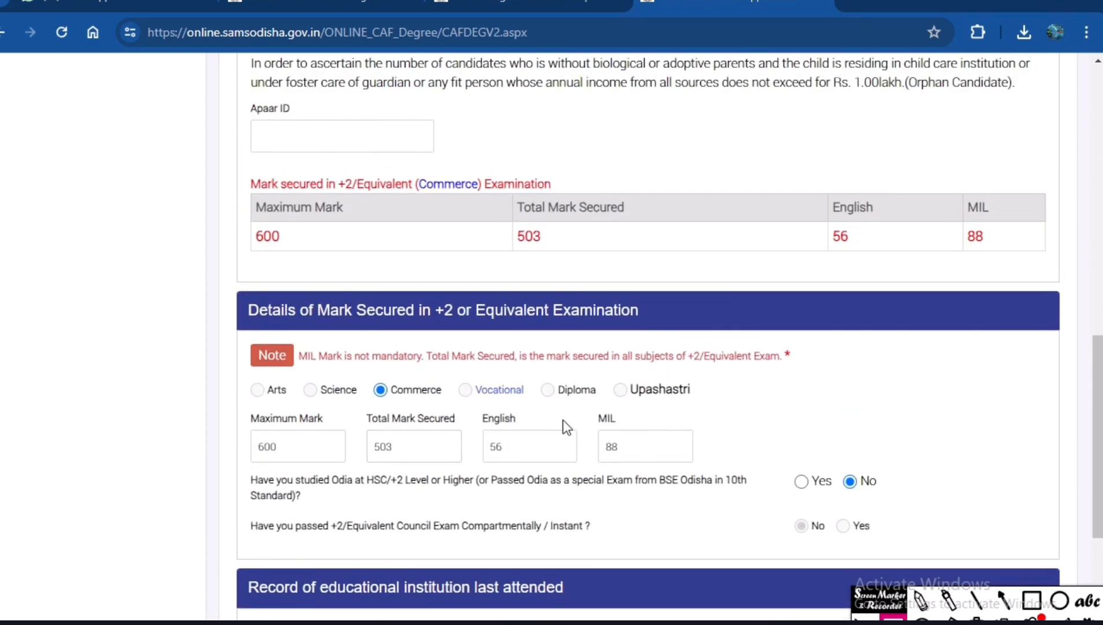
pyautogui.click(1032, 600)
pyautogui.moveTo(242, 212)
pyautogui.mouseDown()
pyautogui.moveTo(261, 253)
pyautogui.moveTo(295, 253)
pyautogui.mouseUp()
pyautogui.moveTo(497, 212); pyautogui.dragTo(562, 259)
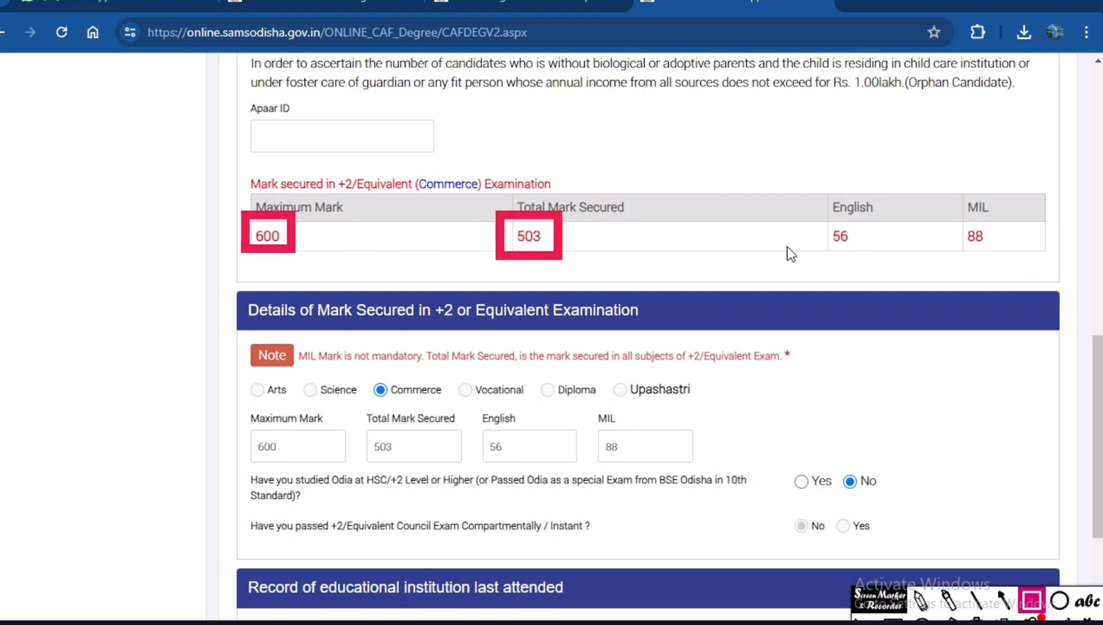
pyautogui.moveTo(808, 202); pyautogui.dragTo(929, 293)
pyautogui.moveTo(950, 194)
pyautogui.mouseDown()
pyautogui.moveTo(977, 276)
pyautogui.moveTo(1025, 268)
pyautogui.mouseUp()
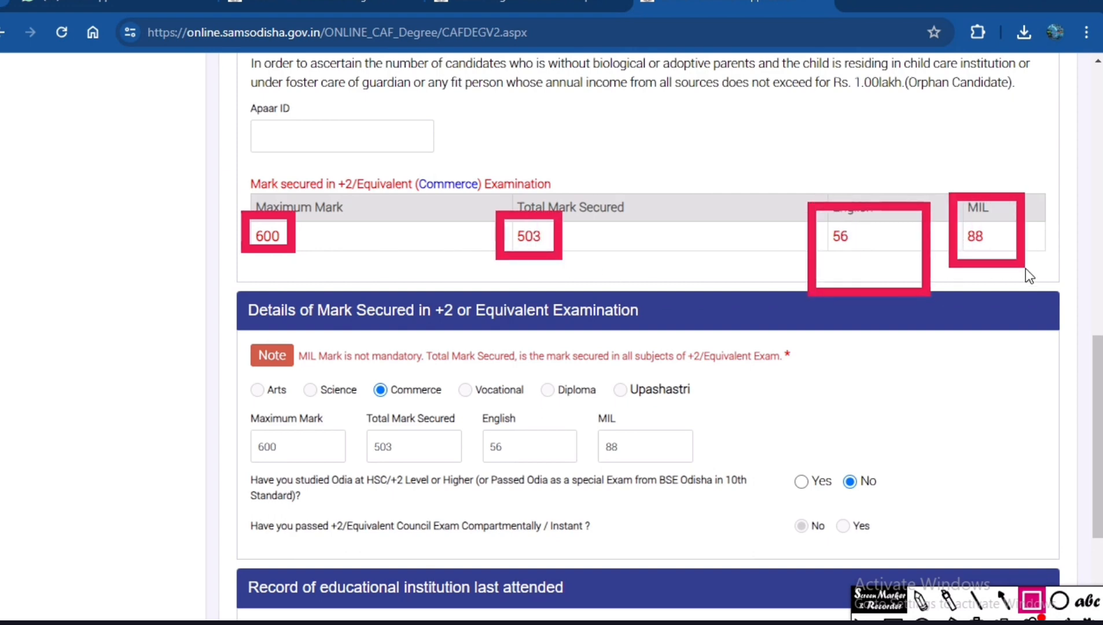
pyautogui.click(977, 619)
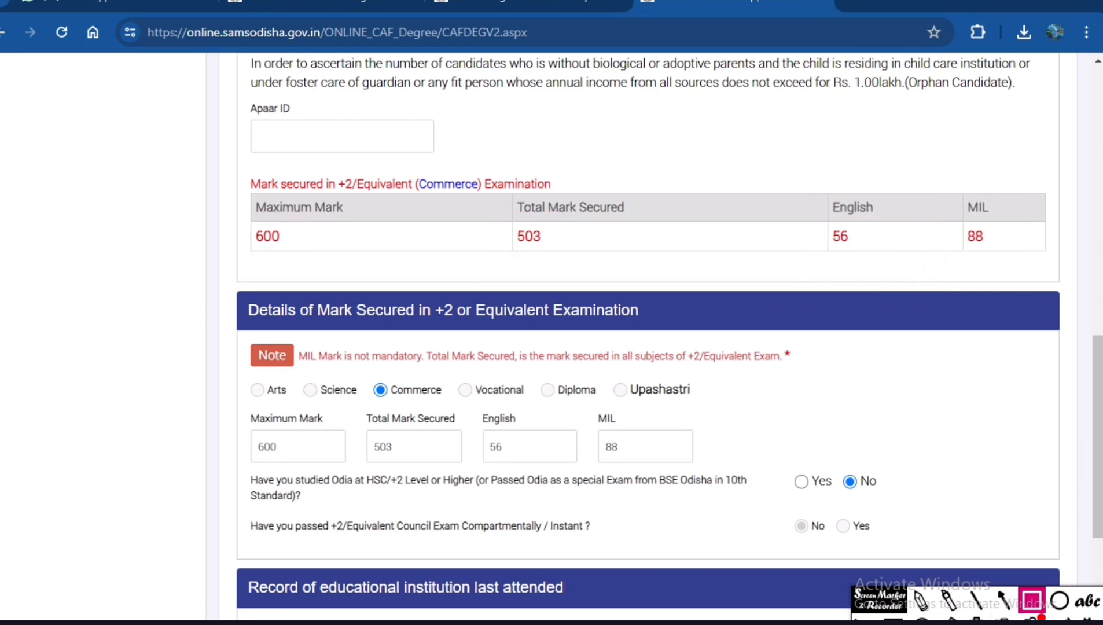
pyautogui.click(894, 618)
# Enter NAYAGARH as the location of the last attended school and select NAYAGARH as its district.
pyautogui.scroll(-1, 382, 422)
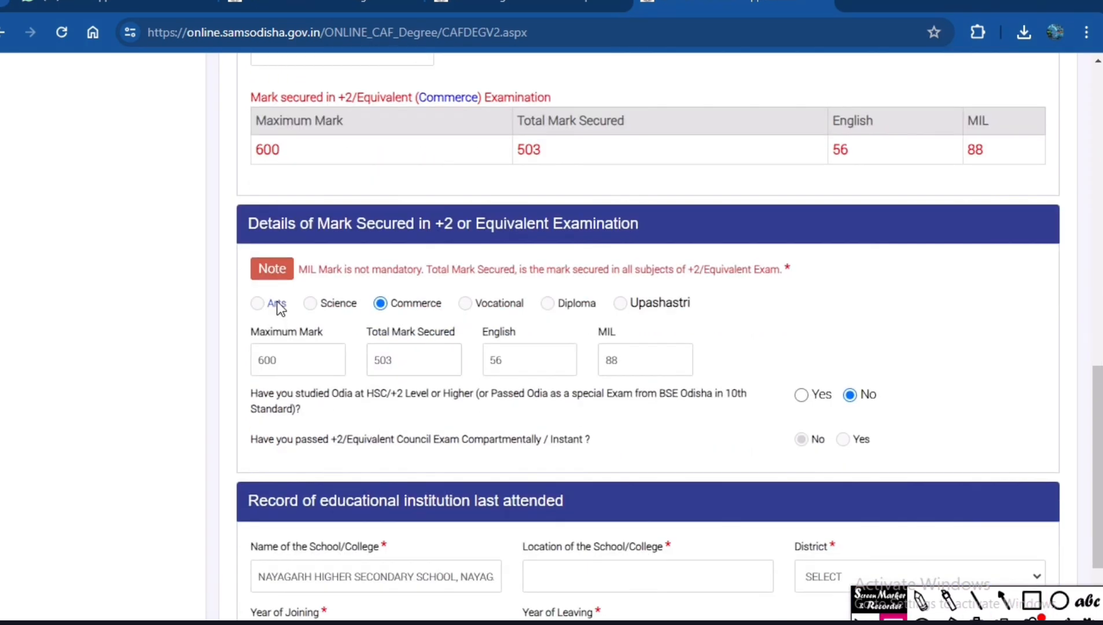
pyautogui.scroll(-3, 438, 349)
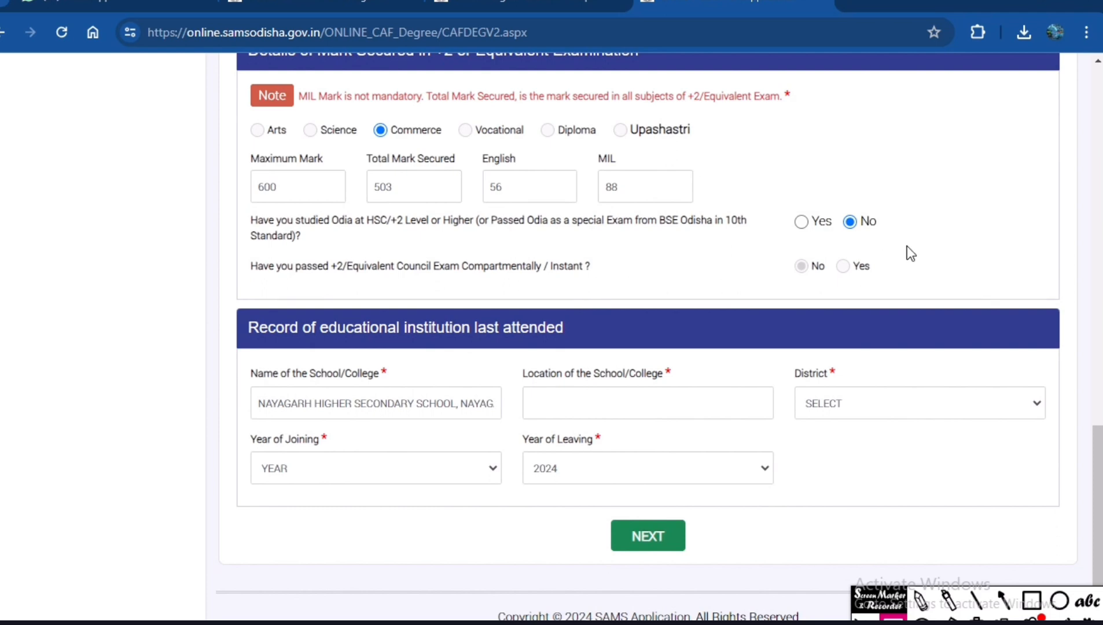
pyautogui.click(627, 401)
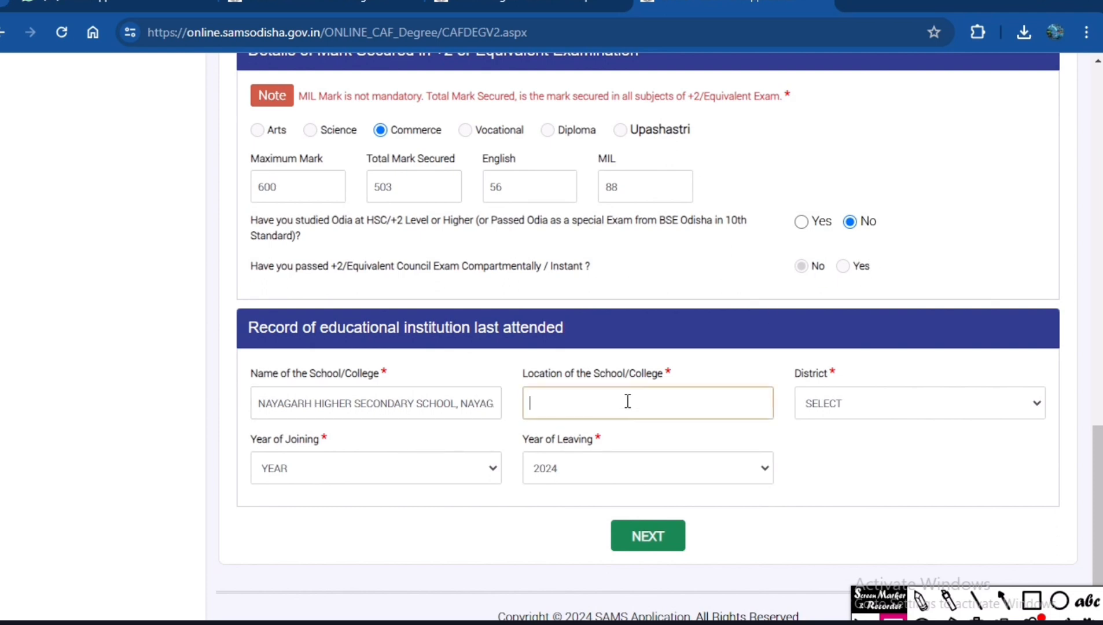
pyautogui.write('NAYAGARH')
pyautogui.click(862, 409)
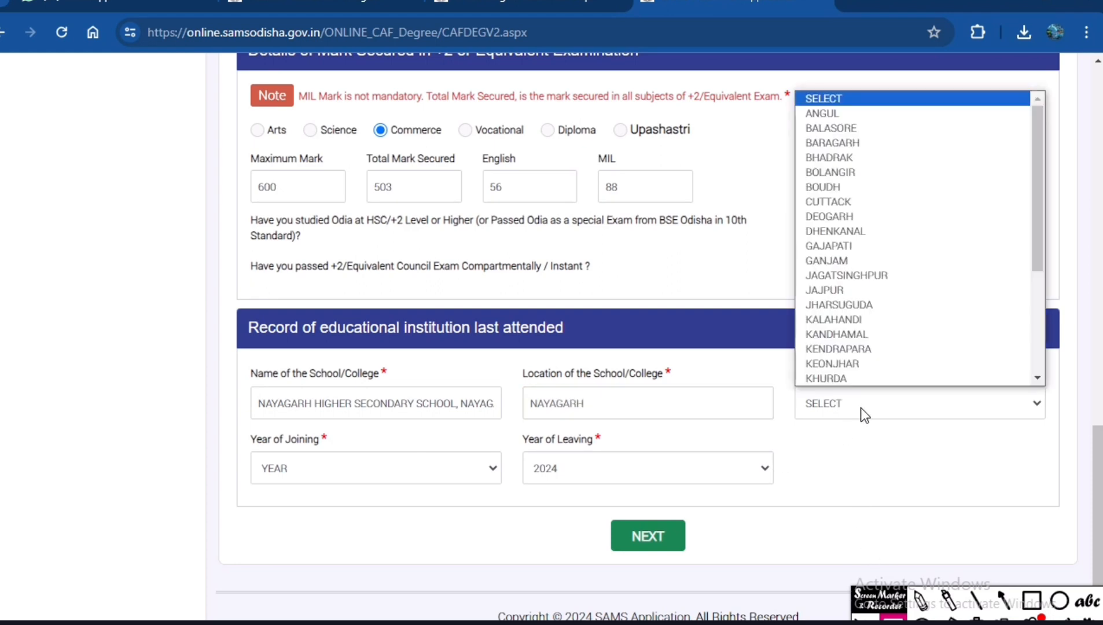
pyautogui.press('n')
pyautogui.press('n')
pyautogui.press('Return')
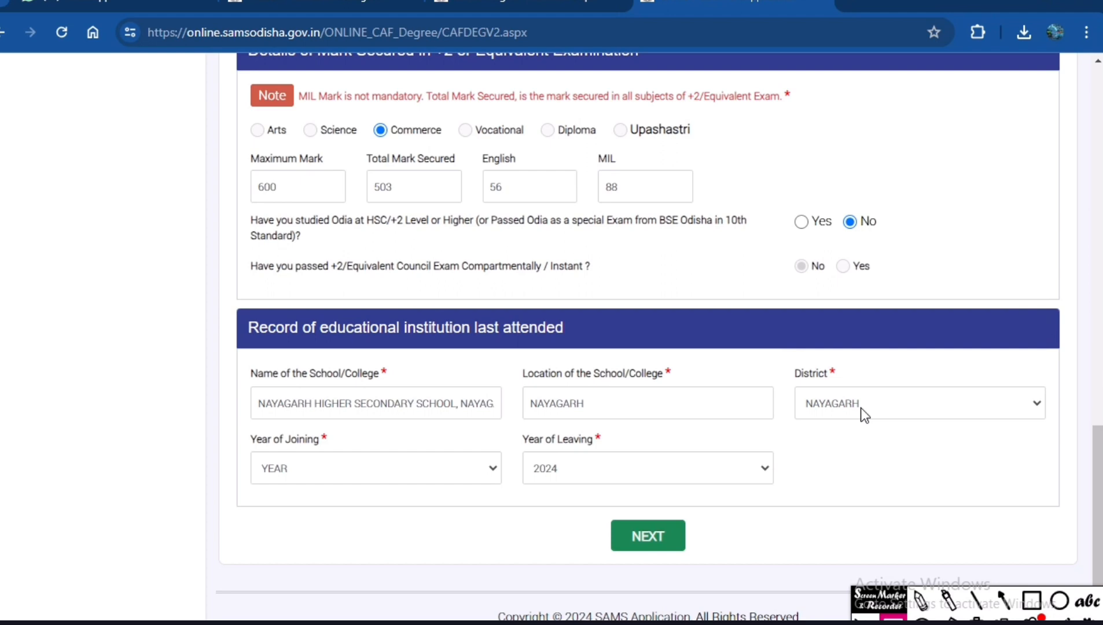
# Set the year of joining to 2022 and proceed to the Address & Income Info. stage.
pyautogui.click(397, 467)
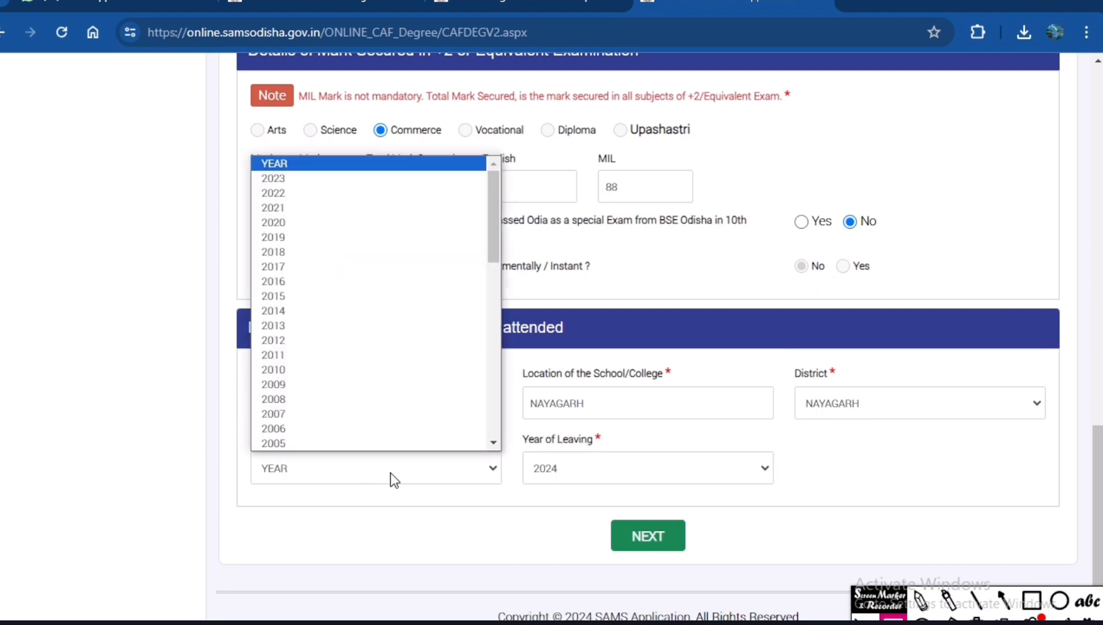
pyautogui.click(325, 193)
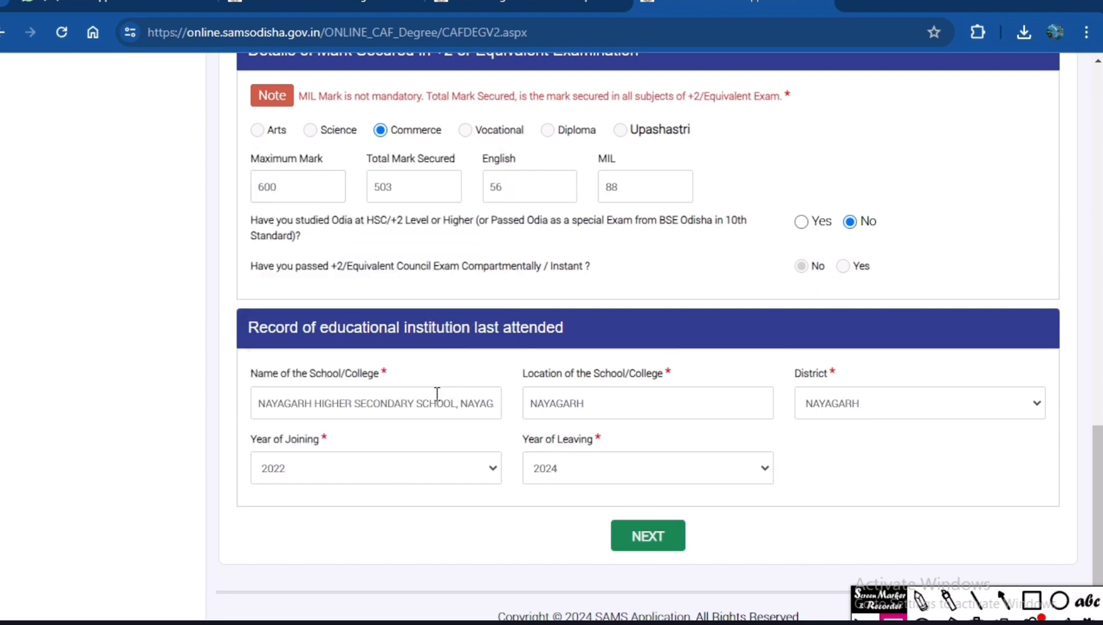
pyautogui.click(655, 537)
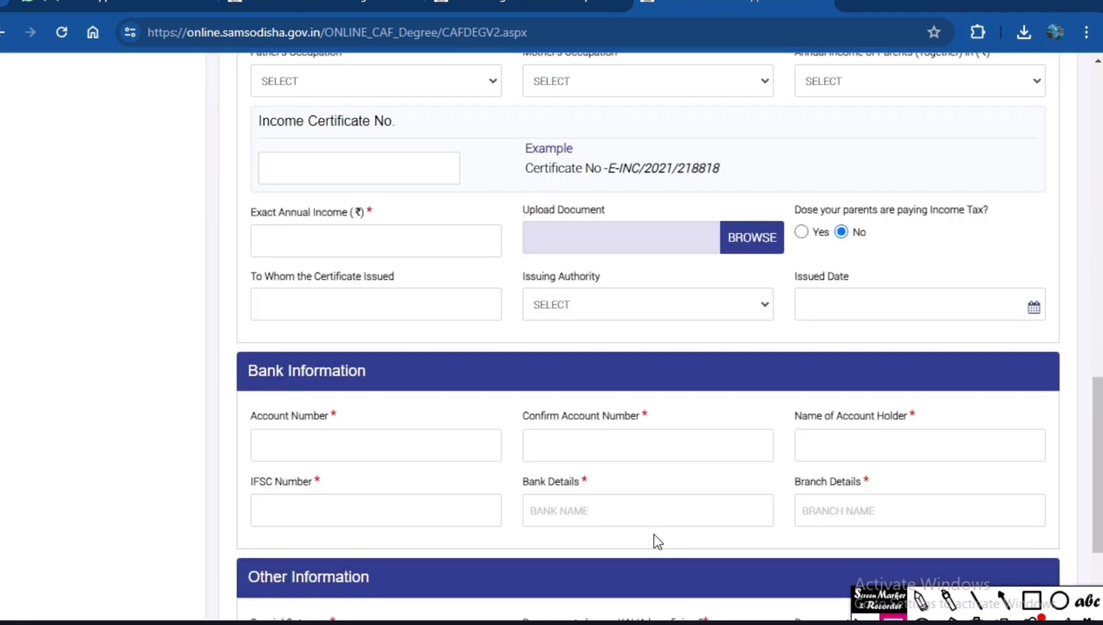
# Outline the Permanent Address heading with a red box and clear the box.
pyautogui.scroll(5, 628, 496)
pyautogui.scroll(10, 628, 497)
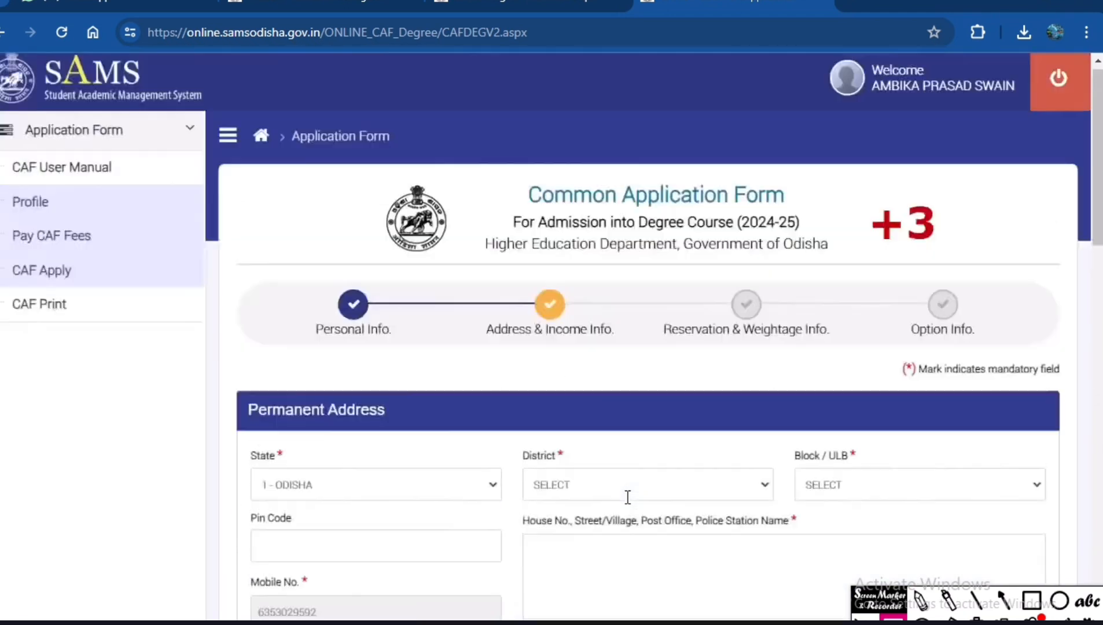
pyautogui.scroll(-3, 626, 498)
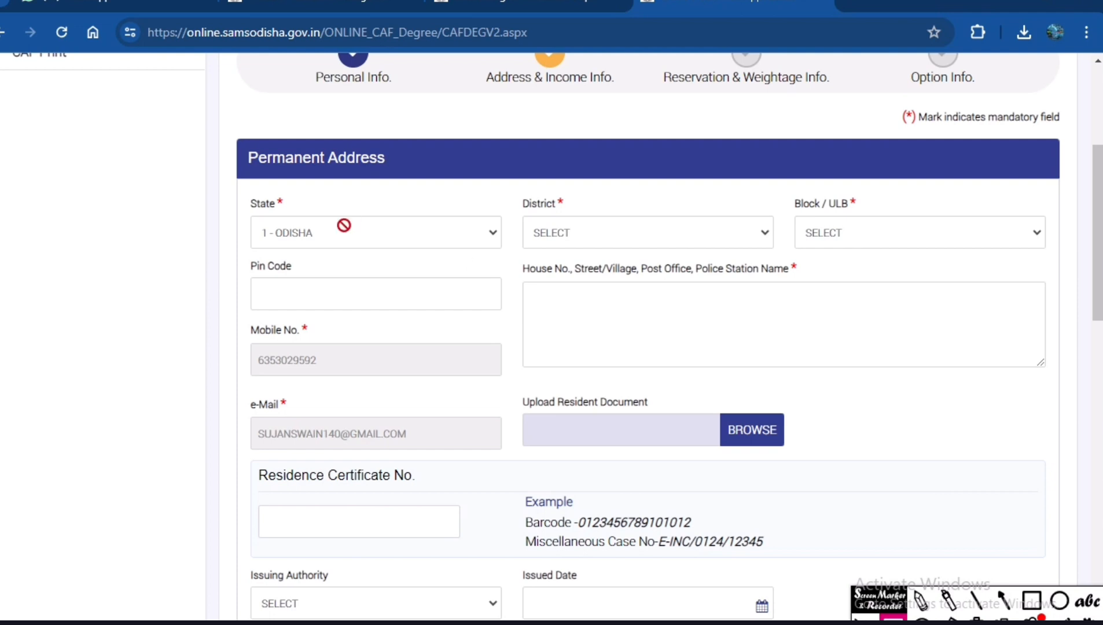
pyautogui.click(1031, 601)
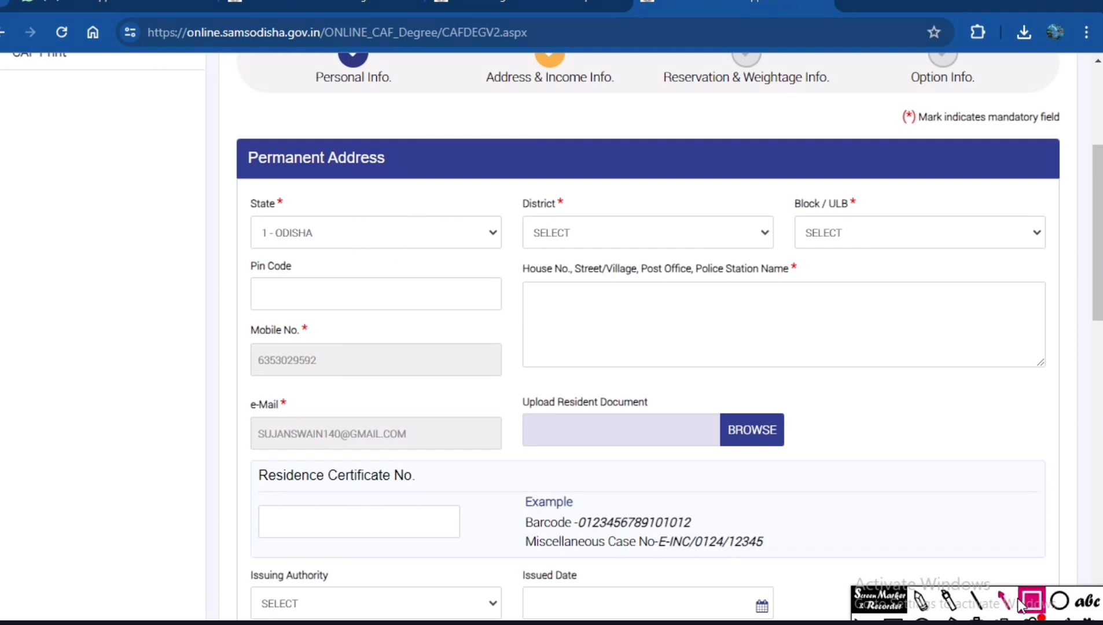
pyautogui.moveTo(189, 124); pyautogui.dragTo(454, 188)
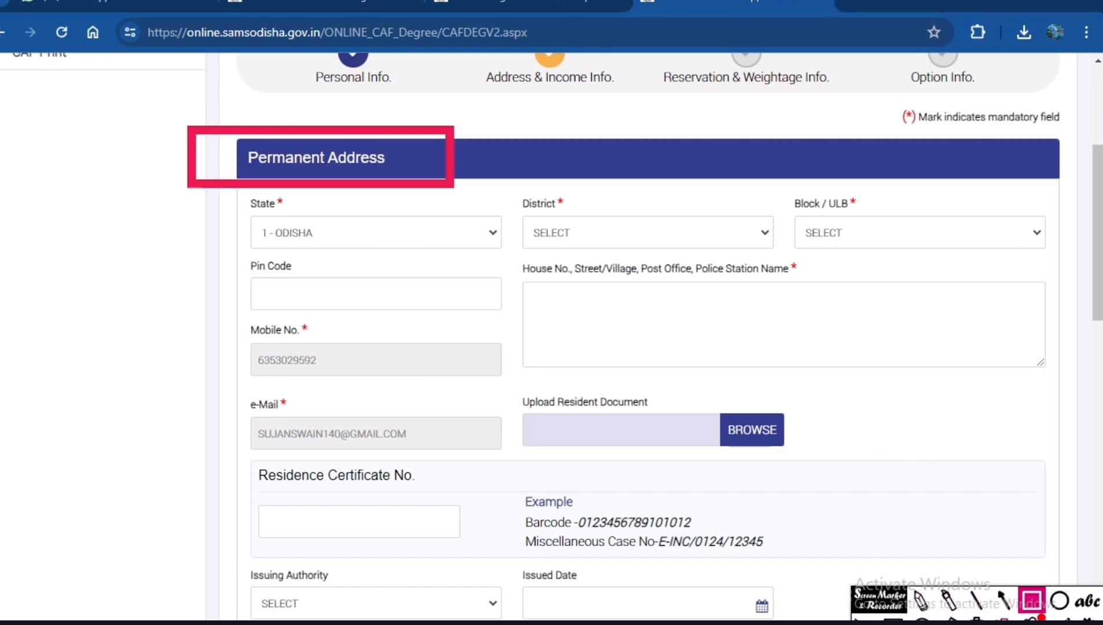
pyautogui.click(976, 618)
pyautogui.click(894, 618)
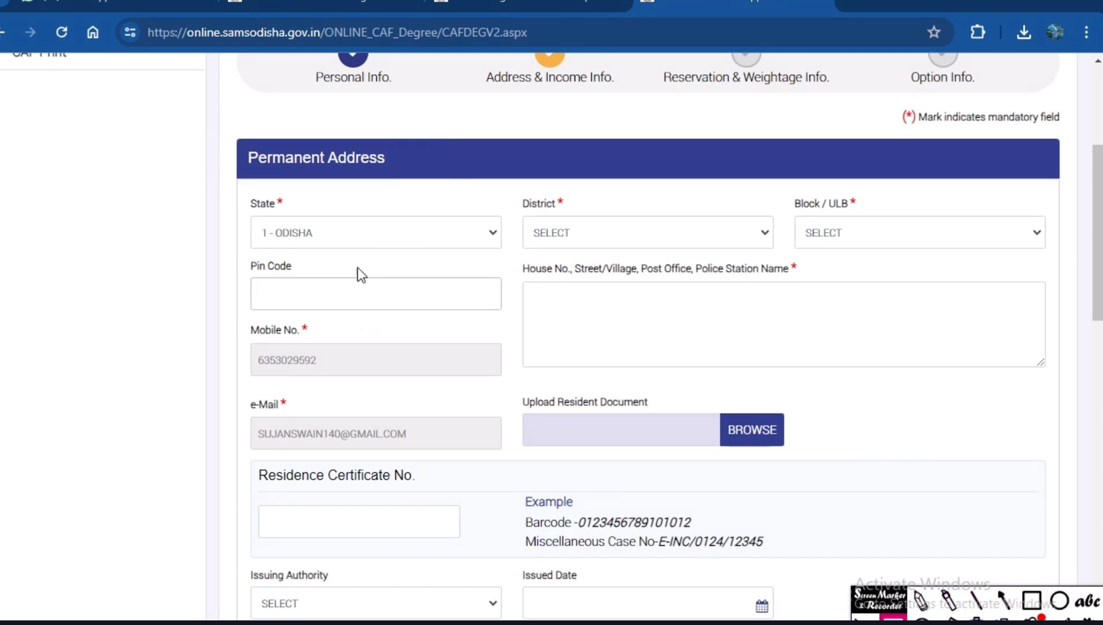
# Select NAYAGARH as the district and ODAGAON as the block in Permanent Address.
pyautogui.click(562, 234)
pyautogui.press('n')
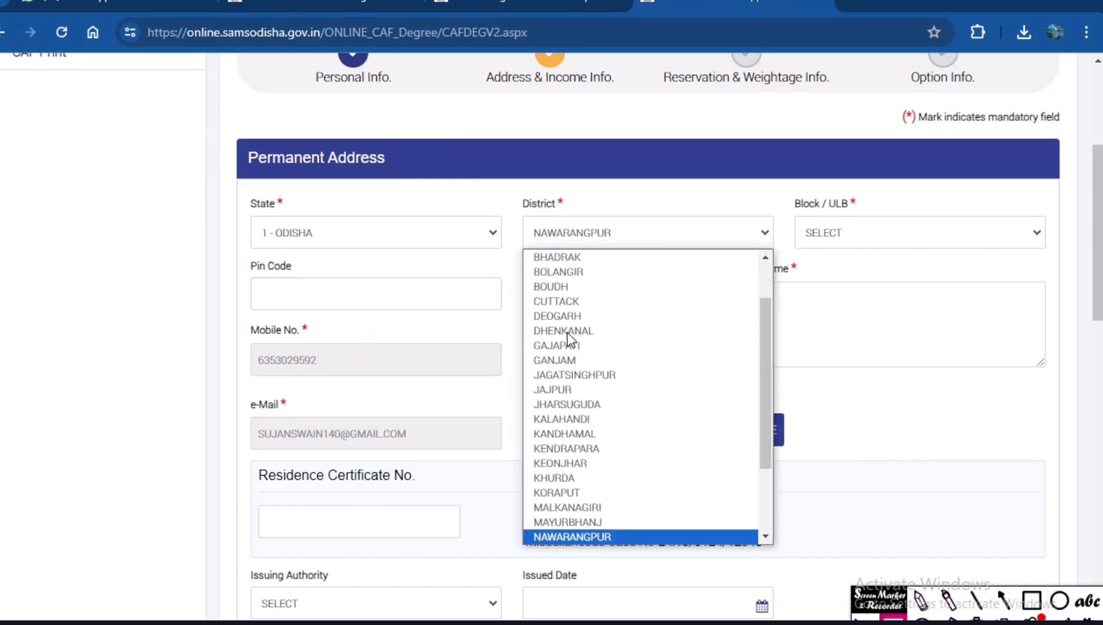
pyautogui.press('n')
pyautogui.press('Return')
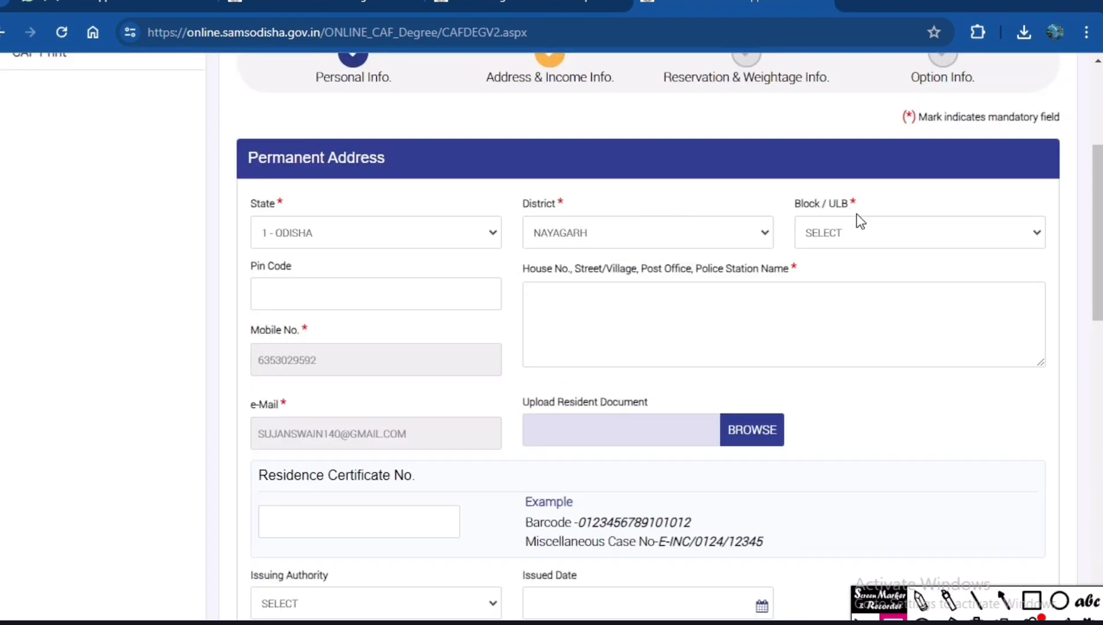
pyautogui.click(866, 234)
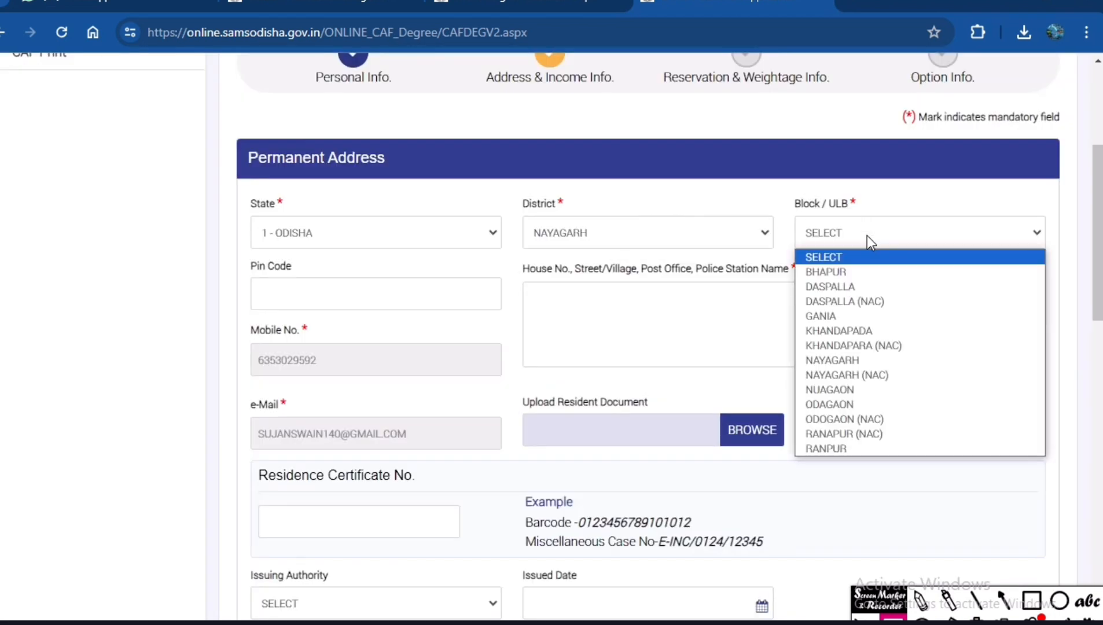
pyautogui.click(845, 400)
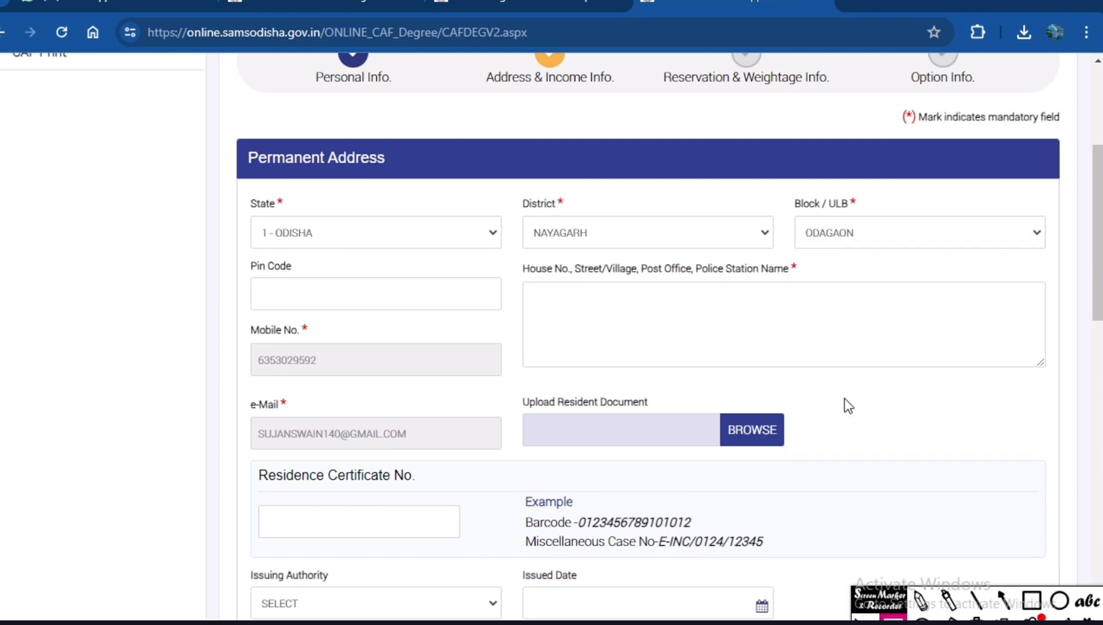
# Enter the applicant's postal PIN code in the Permanent Address section.
pyautogui.click(413, 300)
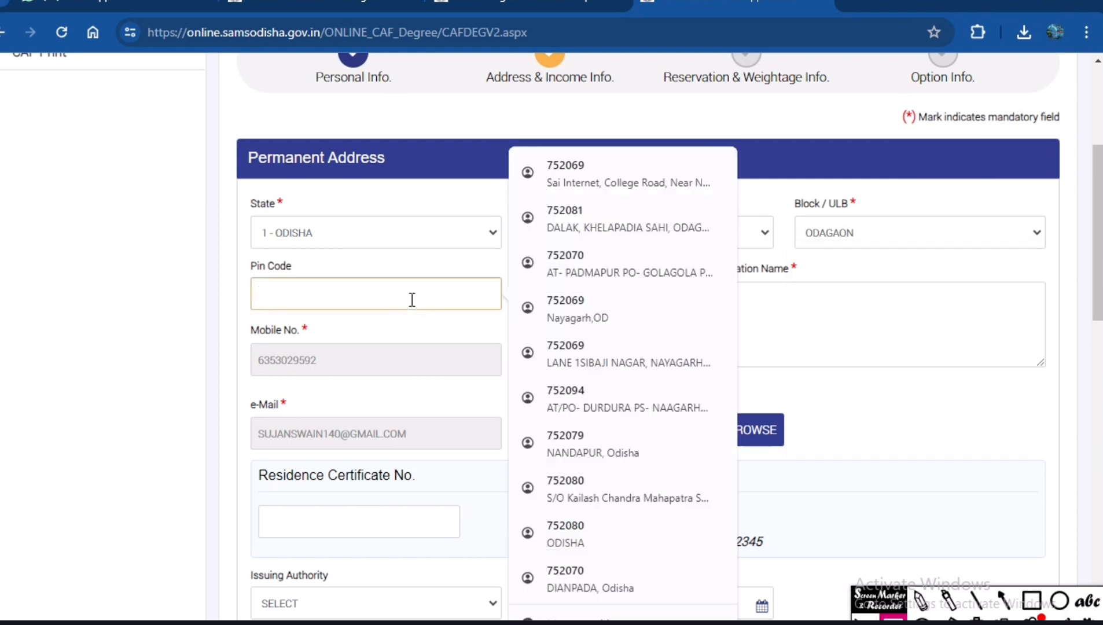
pyautogui.write('752080')
pyautogui.click(638, 296)
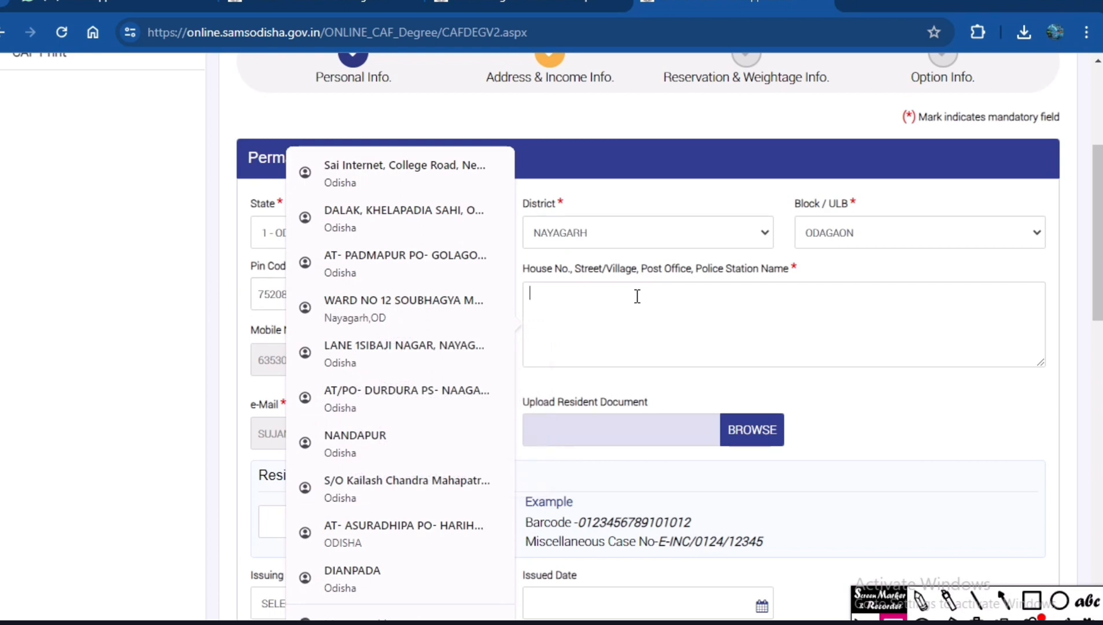
pyautogui.write('at')
pyautogui.press('BackSpace')
pyautogui.press('BackSpace')
pyautogui.write('AT:')
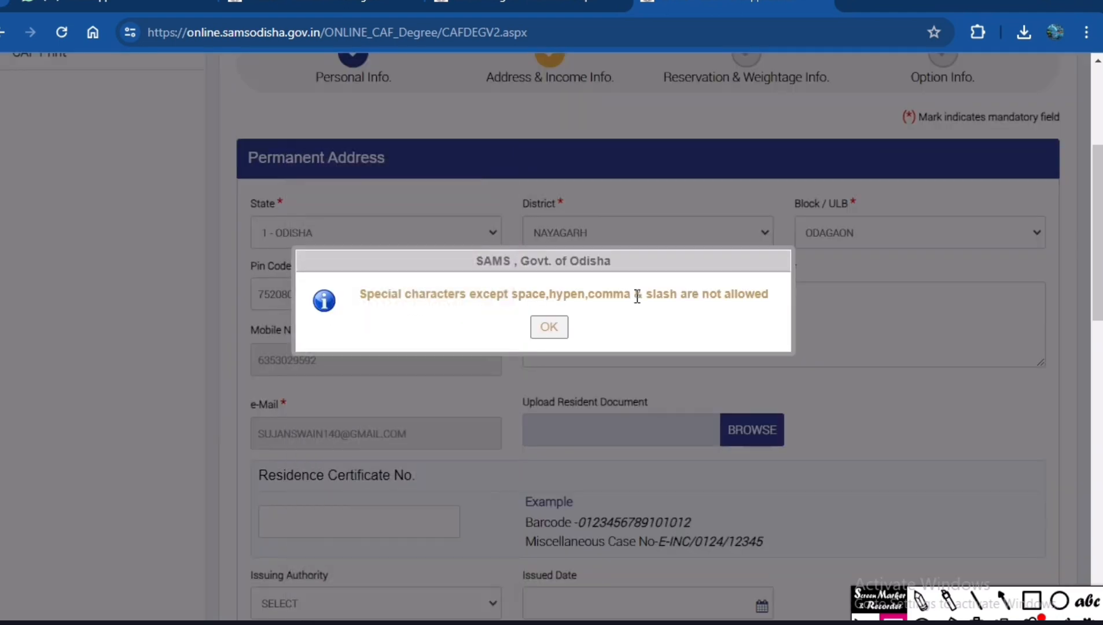
pyautogui.press('Return')
# Enter the applicant's village, post office and police station in the permanent address, using hyphens as separators.
pyautogui.click(571, 304)
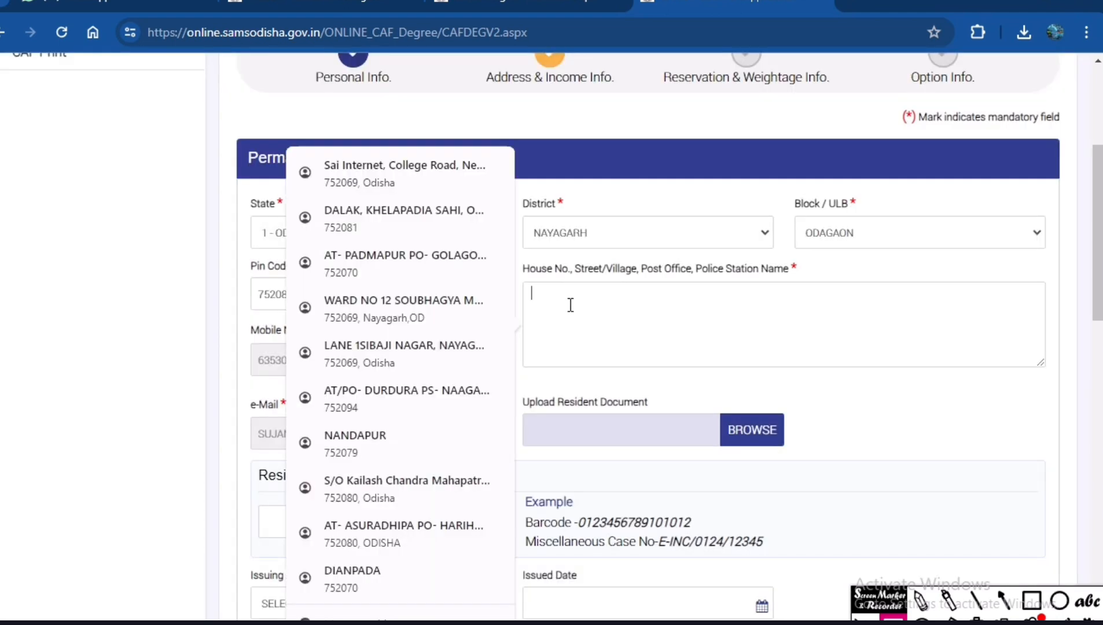
pyautogui.click(622, 300)
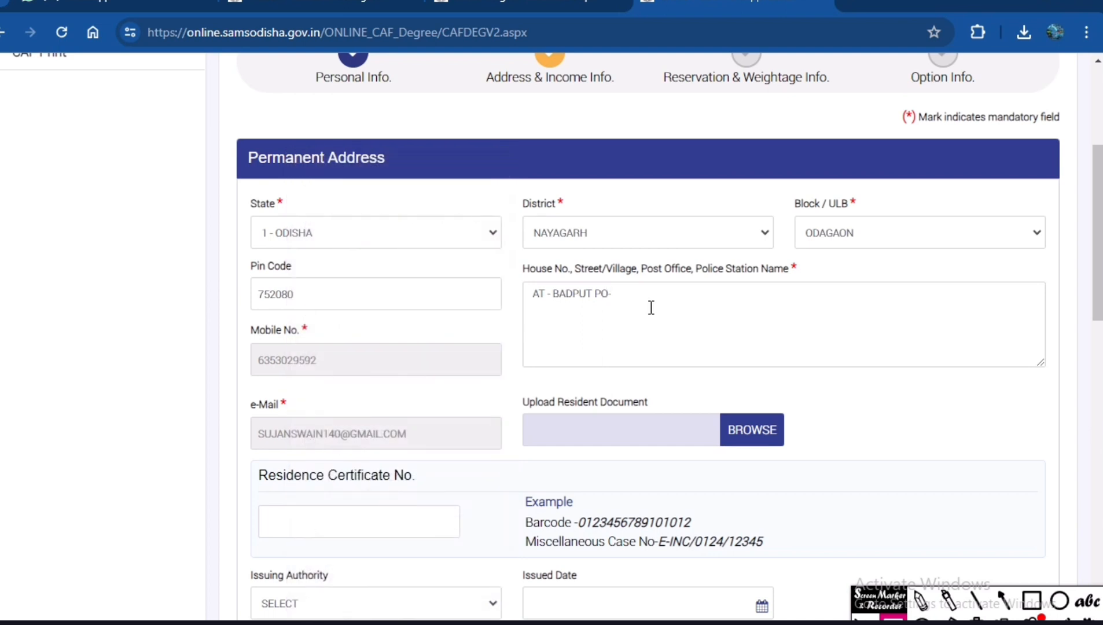
pyautogui.write('- N')
pyautogui.press('BackSpace')
# Outline the Upload Resident Document field with a red box and clear the box.
pyautogui.click(1032, 601)
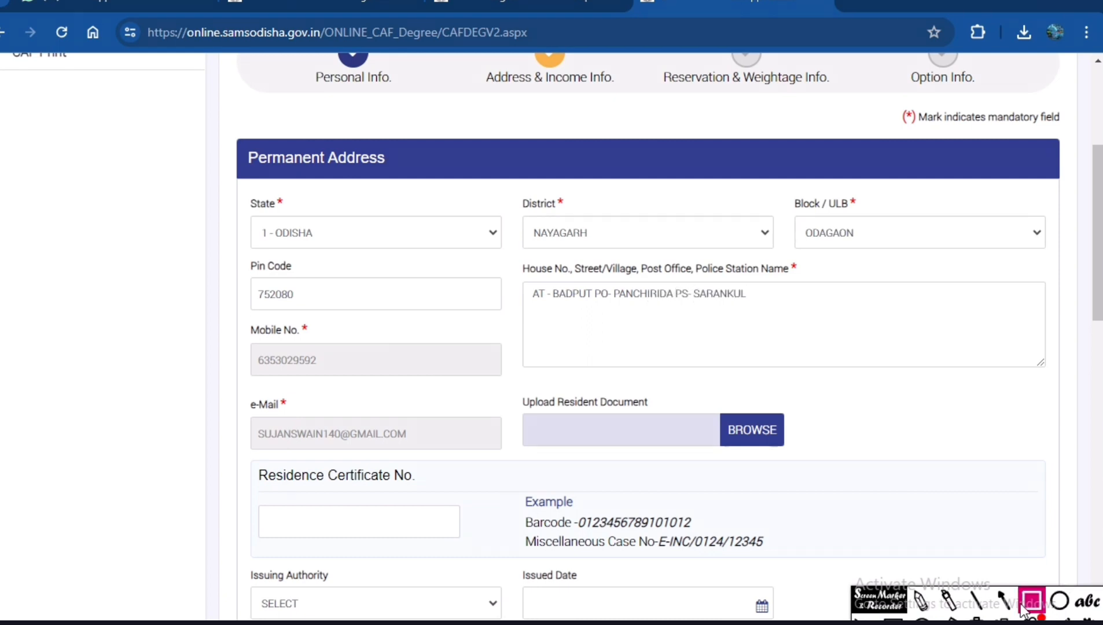
pyautogui.moveTo(515, 383)
pyautogui.mouseDown()
pyautogui.moveTo(663, 454)
pyautogui.moveTo(829, 465)
pyautogui.mouseUp()
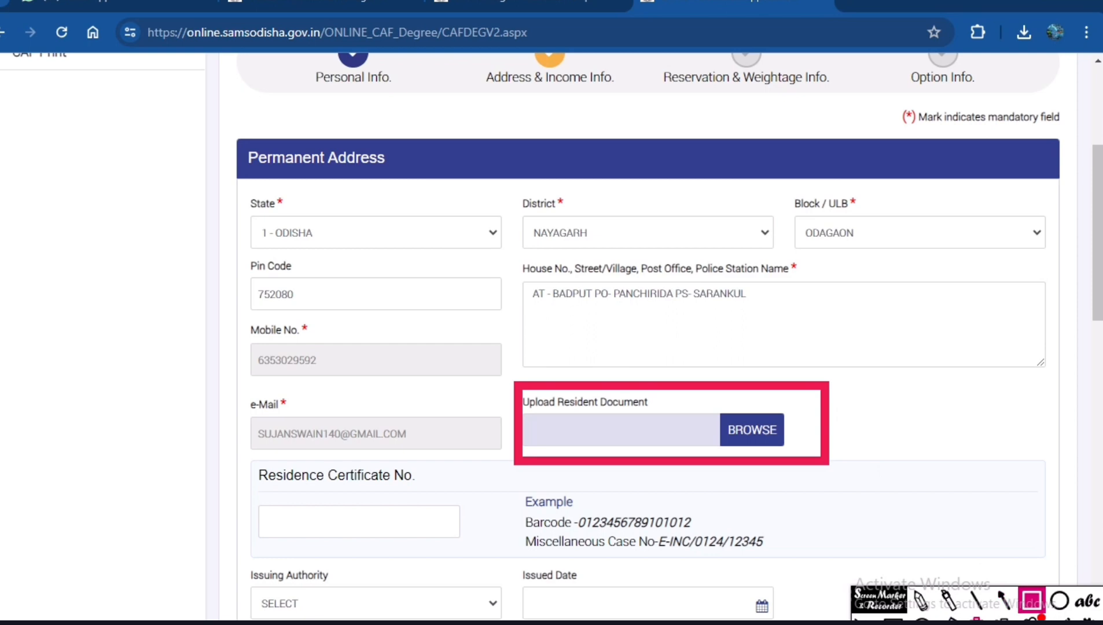
pyautogui.click(977, 618)
pyautogui.click(893, 618)
# Outline the Residence Certificate No., its Issuing Authority and its Issued Date with red boxes, and clear the boxes.
pyautogui.scroll(-6, 645, 456)
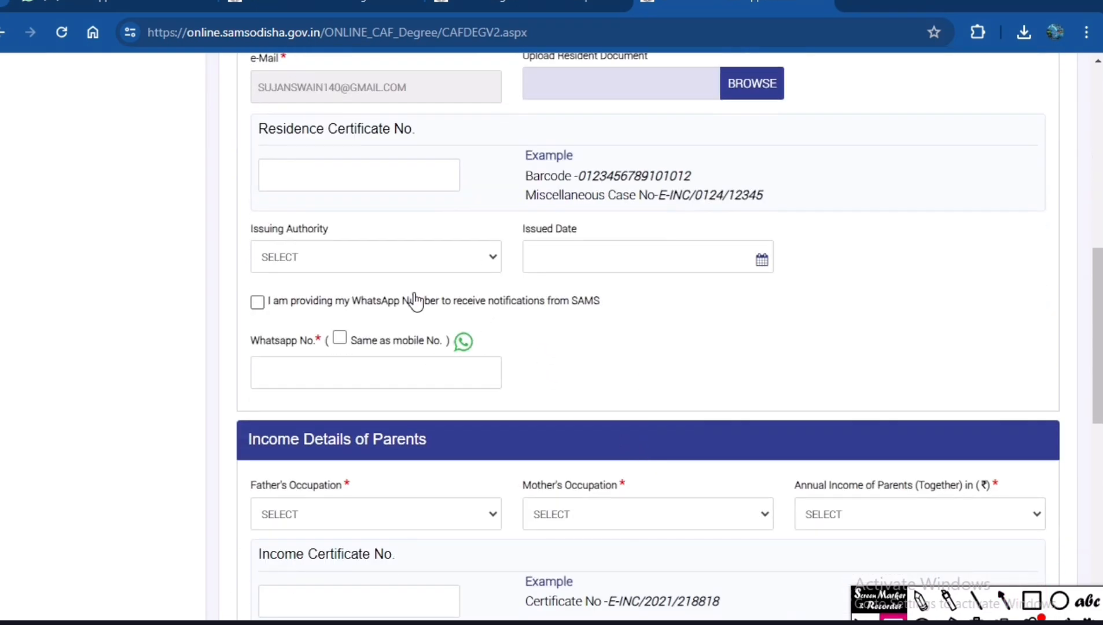
pyautogui.click(1032, 600)
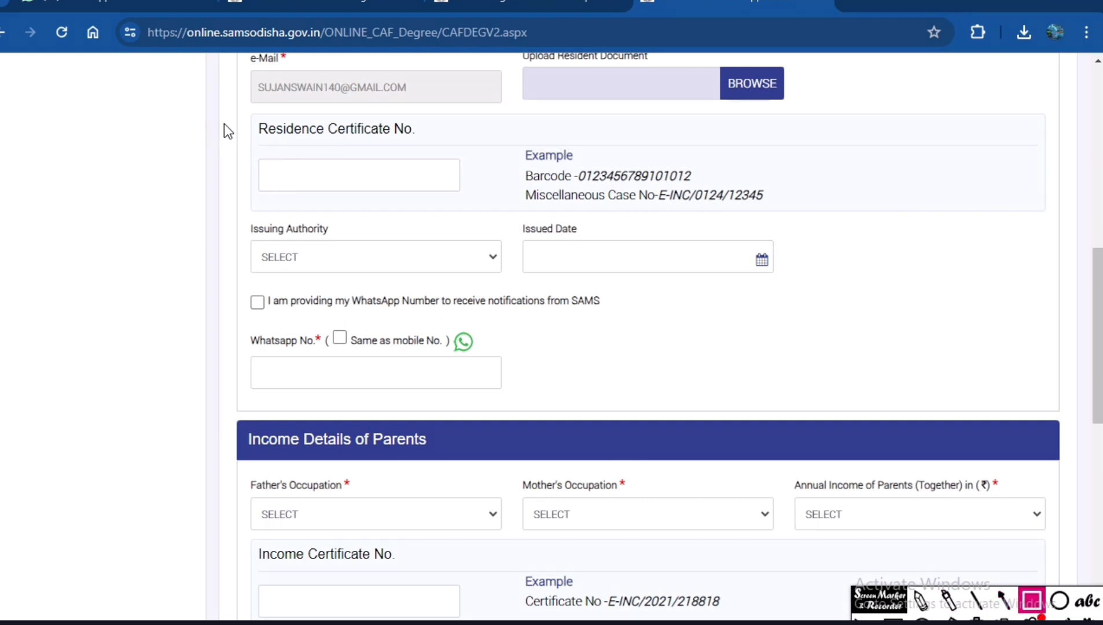
pyautogui.moveTo(224, 123); pyautogui.dragTo(466, 220)
pyautogui.moveTo(227, 219)
pyautogui.mouseDown()
pyautogui.moveTo(380, 284)
pyautogui.moveTo(481, 285)
pyautogui.mouseUp()
pyautogui.moveTo(501, 210)
pyautogui.mouseDown()
pyautogui.moveTo(797, 302)
pyautogui.moveTo(815, 294)
pyautogui.mouseUp()
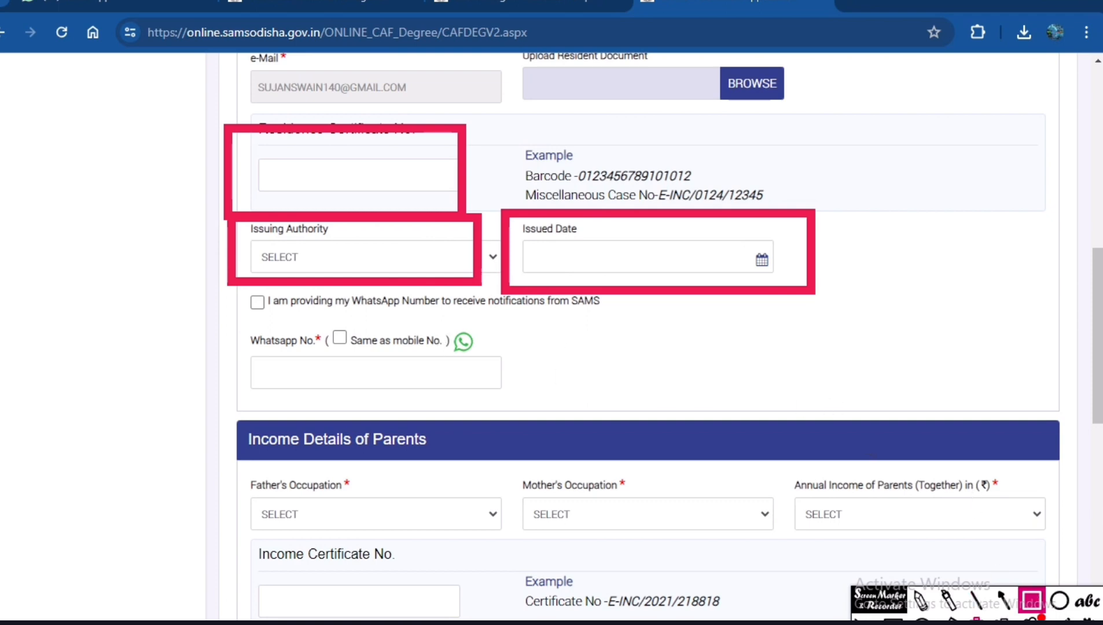
pyautogui.click(977, 620)
pyautogui.click(893, 620)
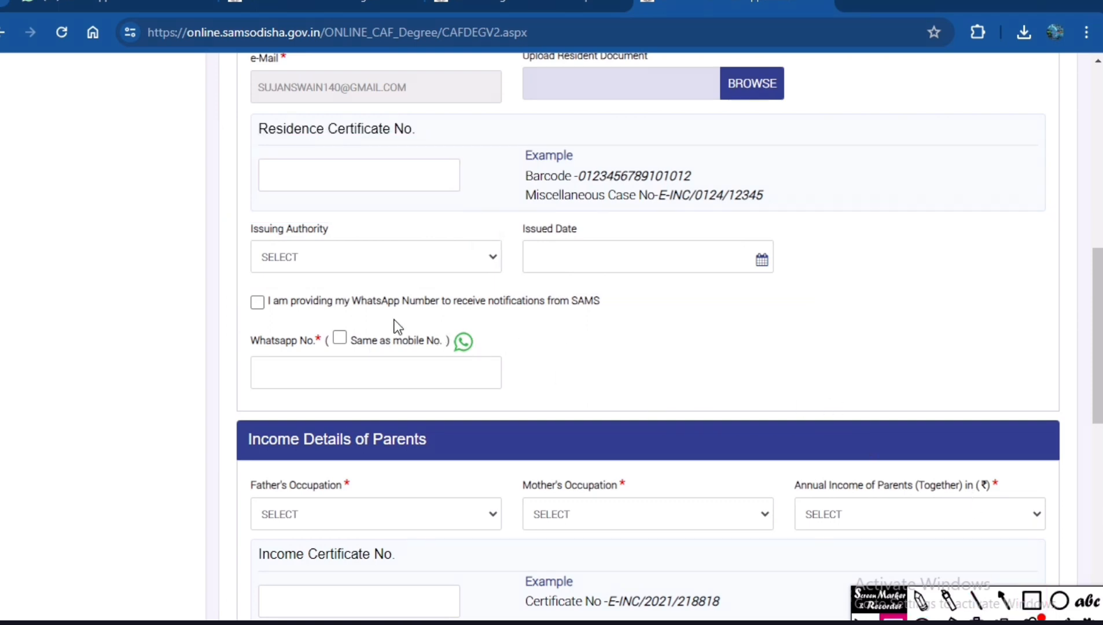
# Opt in to WhatsApp notifications from SAMS, and temporarily outline that option and Same as mobile No. in red.
pyautogui.click(256, 304)
pyautogui.click(1031, 600)
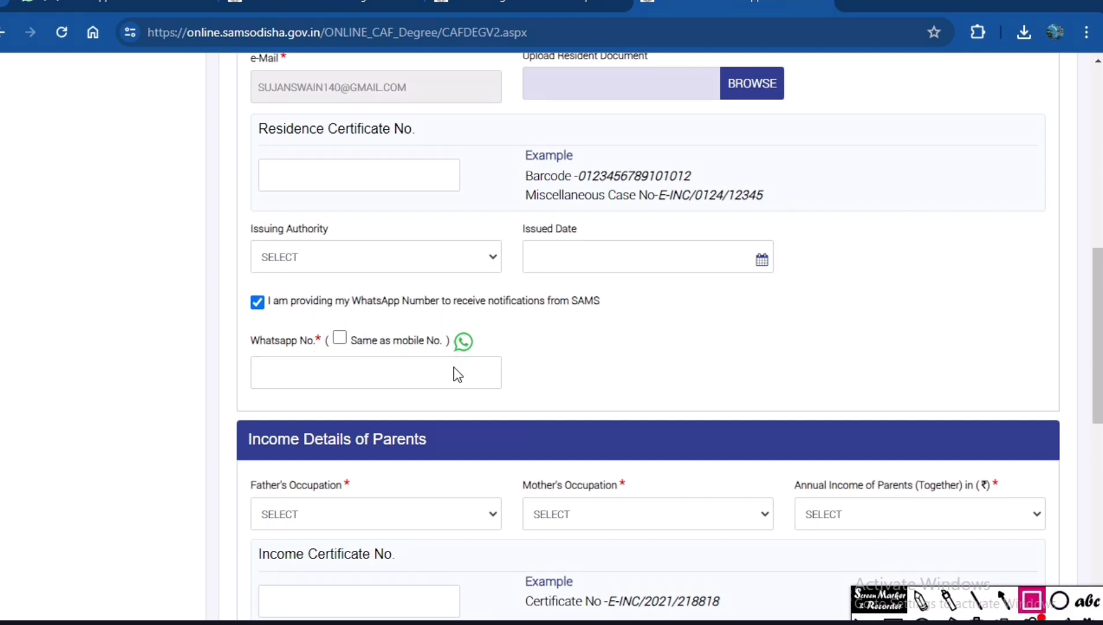
pyautogui.moveTo(235, 288)
pyautogui.mouseDown()
pyautogui.moveTo(394, 315)
pyautogui.moveTo(627, 323)
pyautogui.mouseUp()
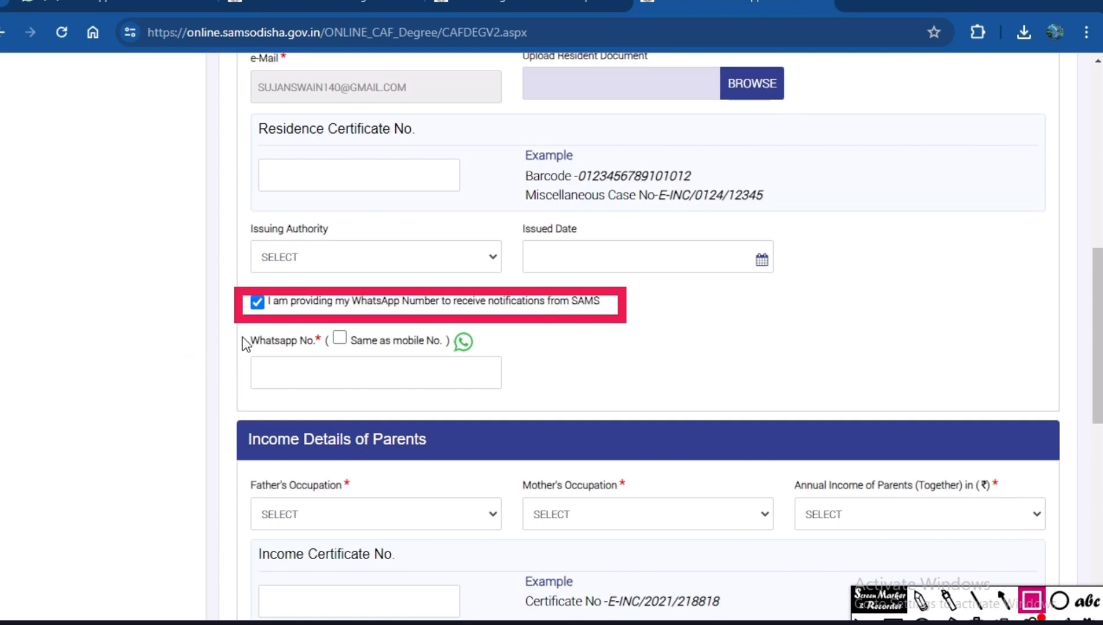
pyautogui.moveTo(384, 364); pyautogui.dragTo(383, 361)
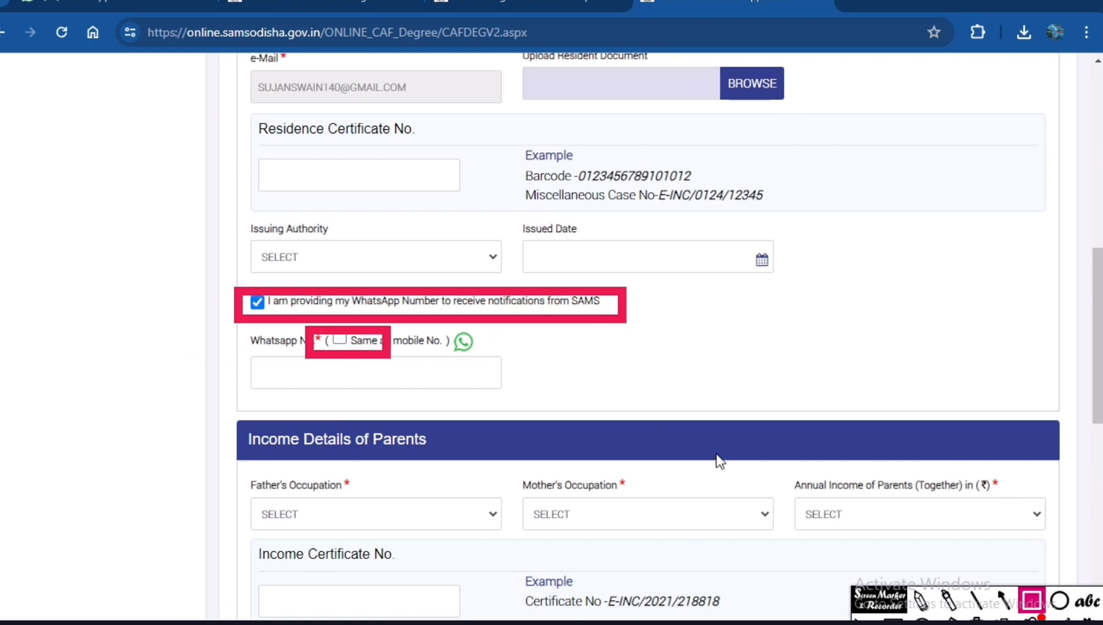
pyautogui.click(975, 618)
# Clear the stray red mark and set the WhatsApp number to be the same as the mobile number.
pyautogui.click(343, 334)
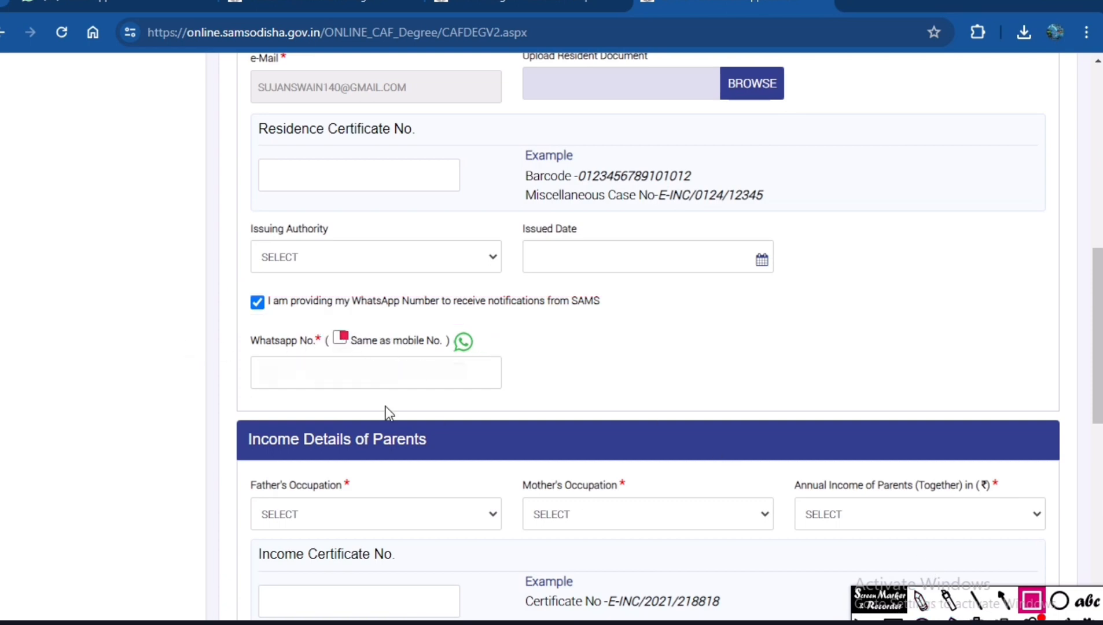
pyautogui.click(894, 619)
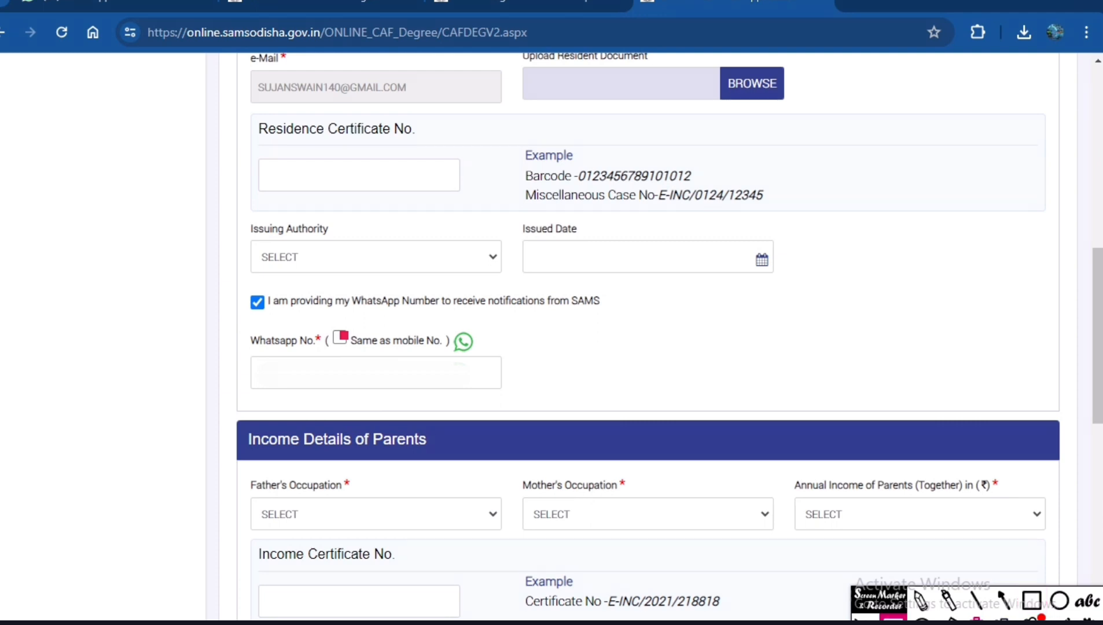
pyautogui.click(977, 619)
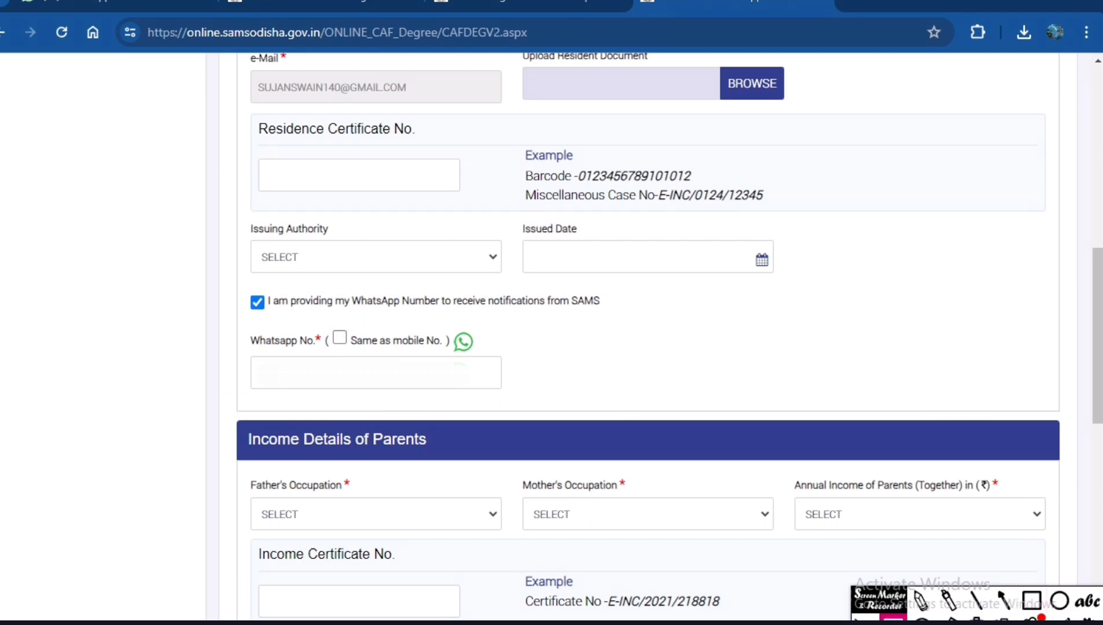
pyautogui.click(353, 339)
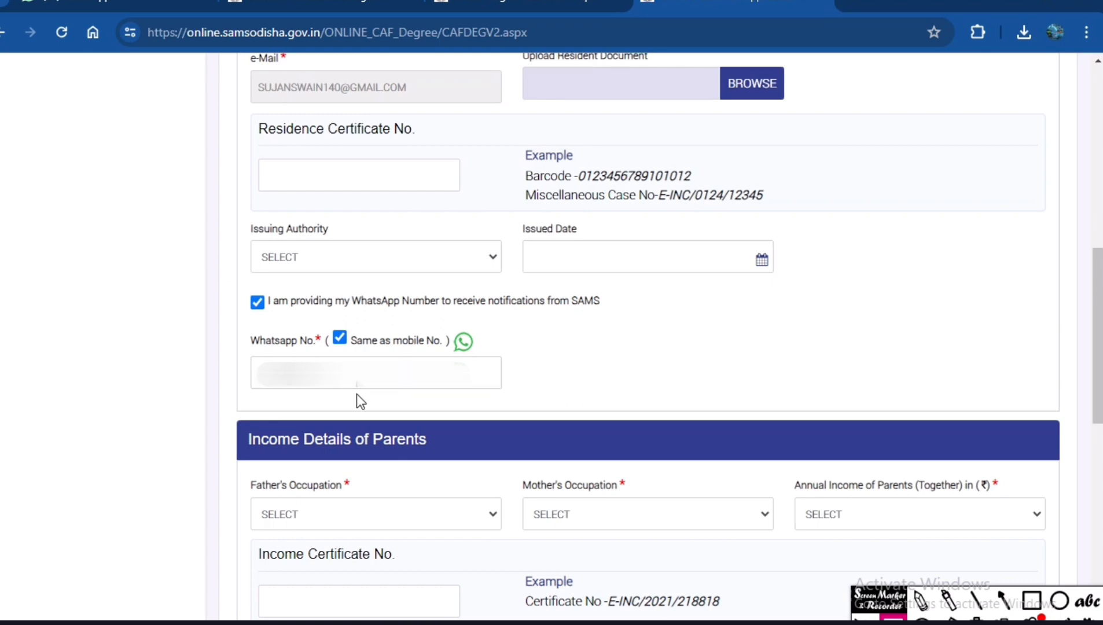
# Set the father's occupation to PRIVATE SECTOR SERVICE in Income Details of Parents.
pyautogui.scroll(-5, 426, 399)
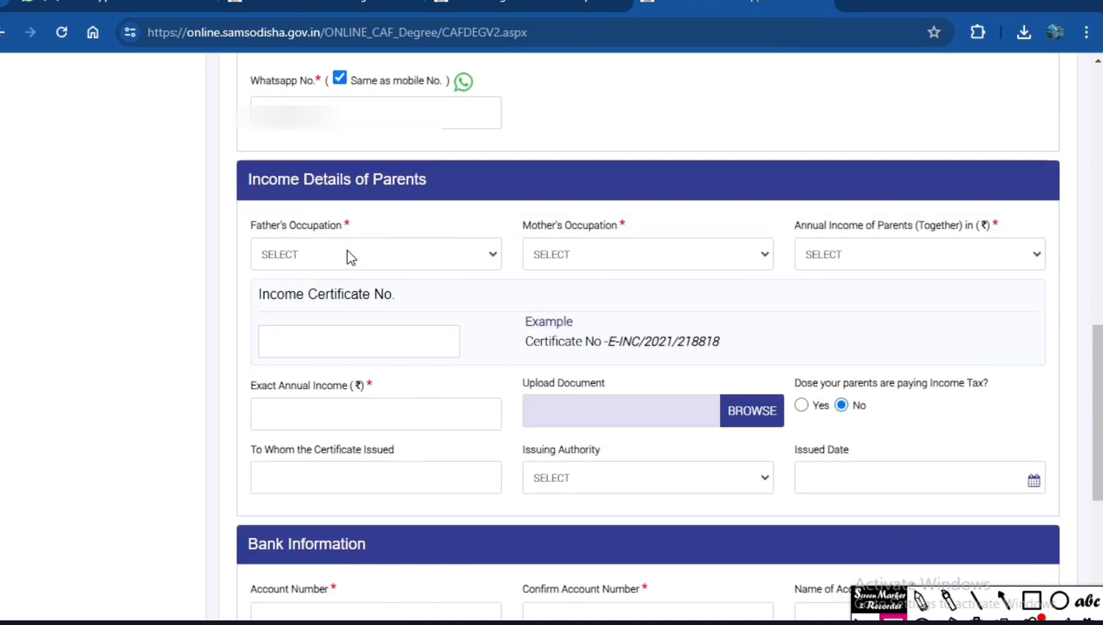
pyautogui.click(348, 250)
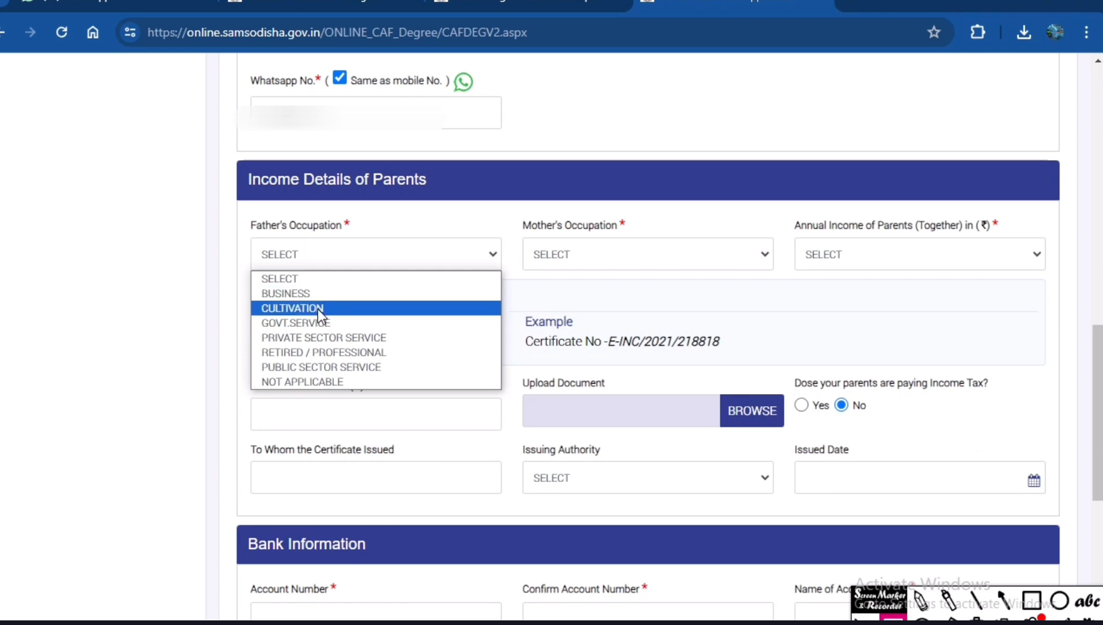
pyautogui.click(318, 293)
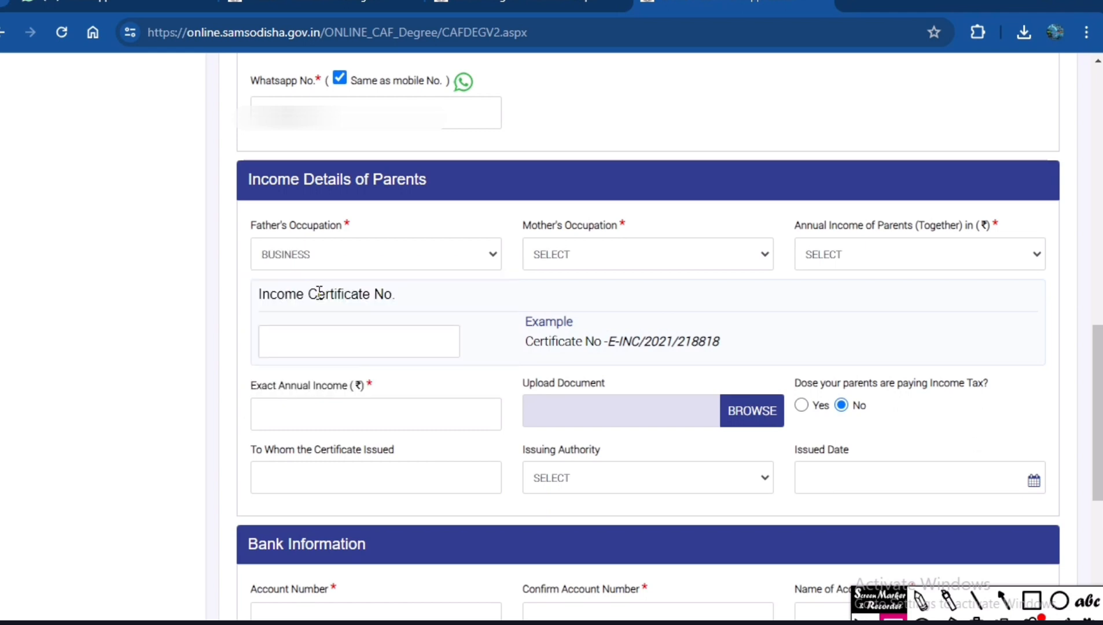
pyautogui.click(414, 250)
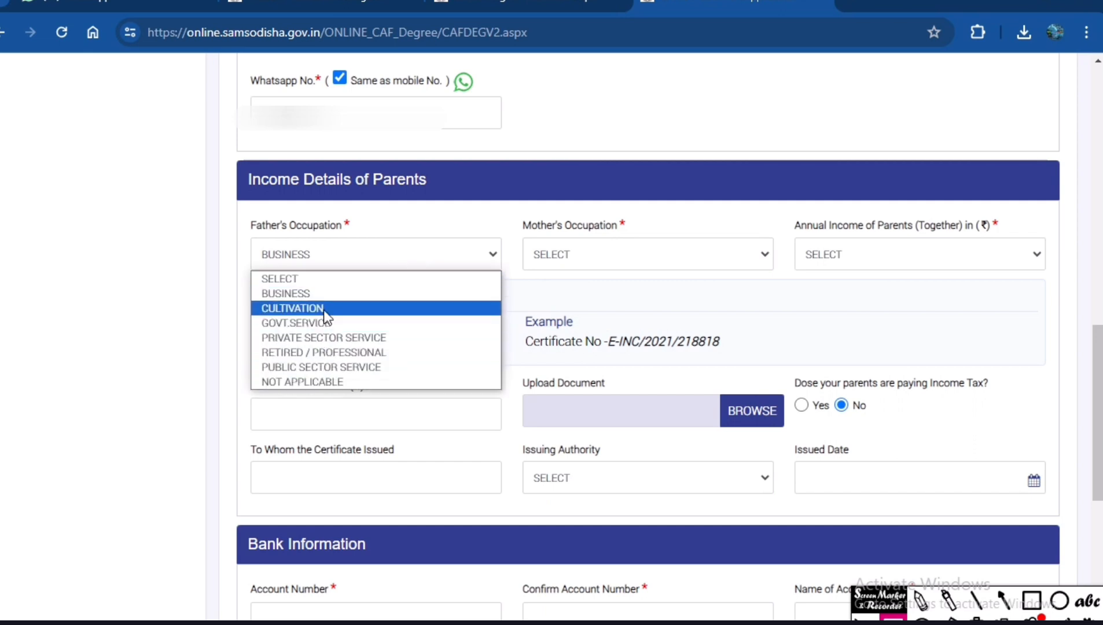
pyautogui.click(330, 337)
# Set the mother's occupation to HOME MAKER and the parents' combined annual income to 0 - 1,50,000.
pyautogui.click(587, 254)
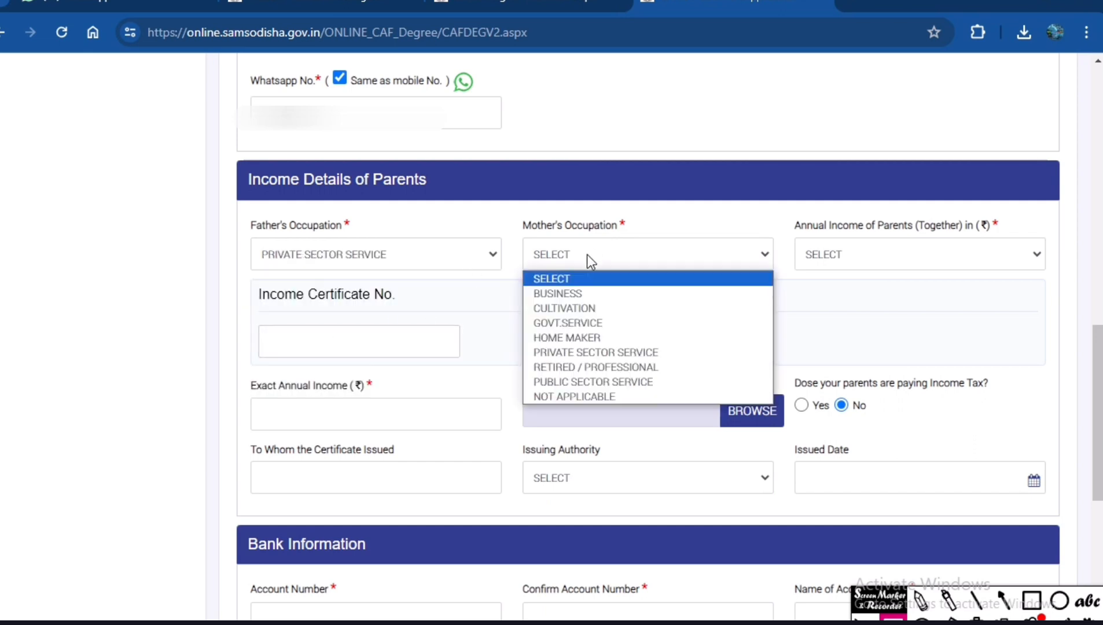
pyautogui.click(562, 338)
pyautogui.click(881, 259)
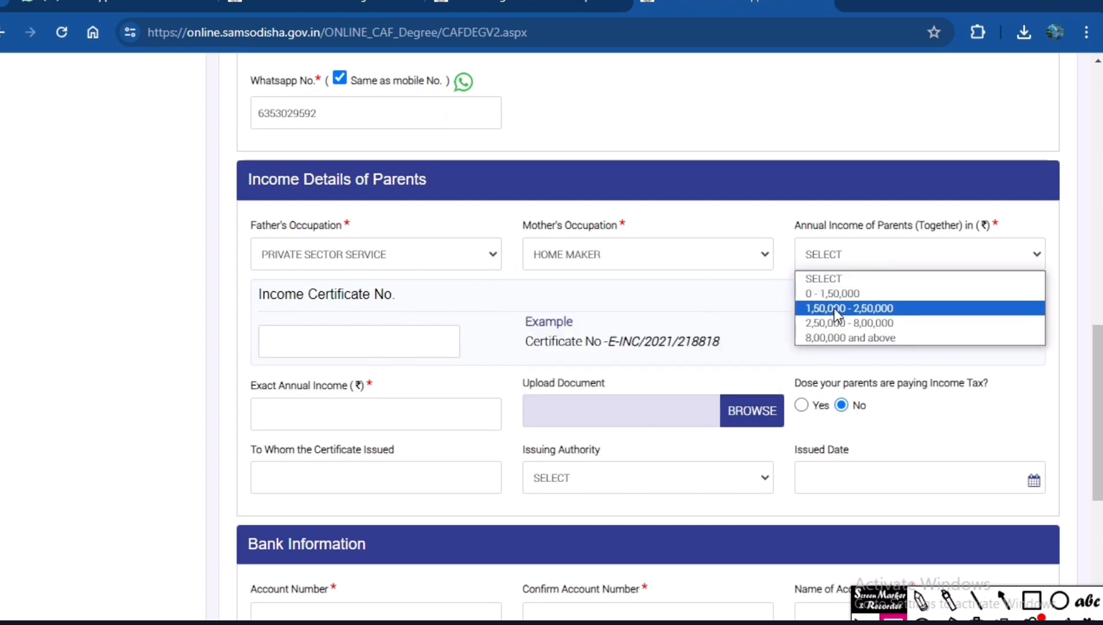
pyautogui.click(833, 293)
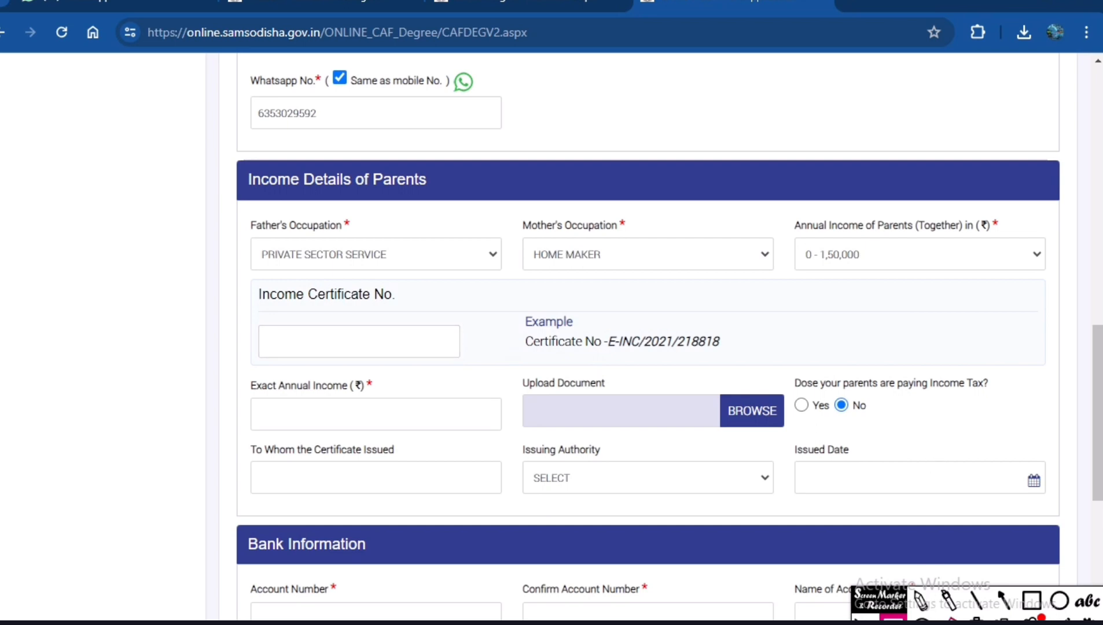
# Outline the income certificate number, its example, the exact annual income and the document upload in red, and clear the boxes.
pyautogui.click(1030, 602)
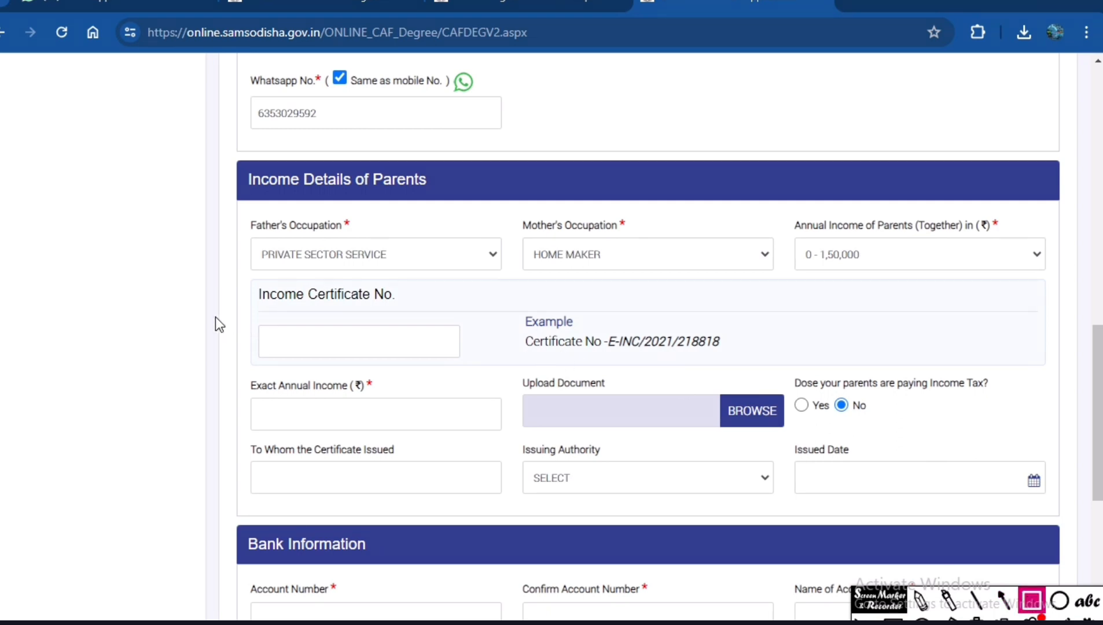
pyautogui.moveTo(233, 302)
pyautogui.mouseDown()
pyautogui.moveTo(266, 350)
pyautogui.moveTo(485, 367)
pyautogui.mouseUp()
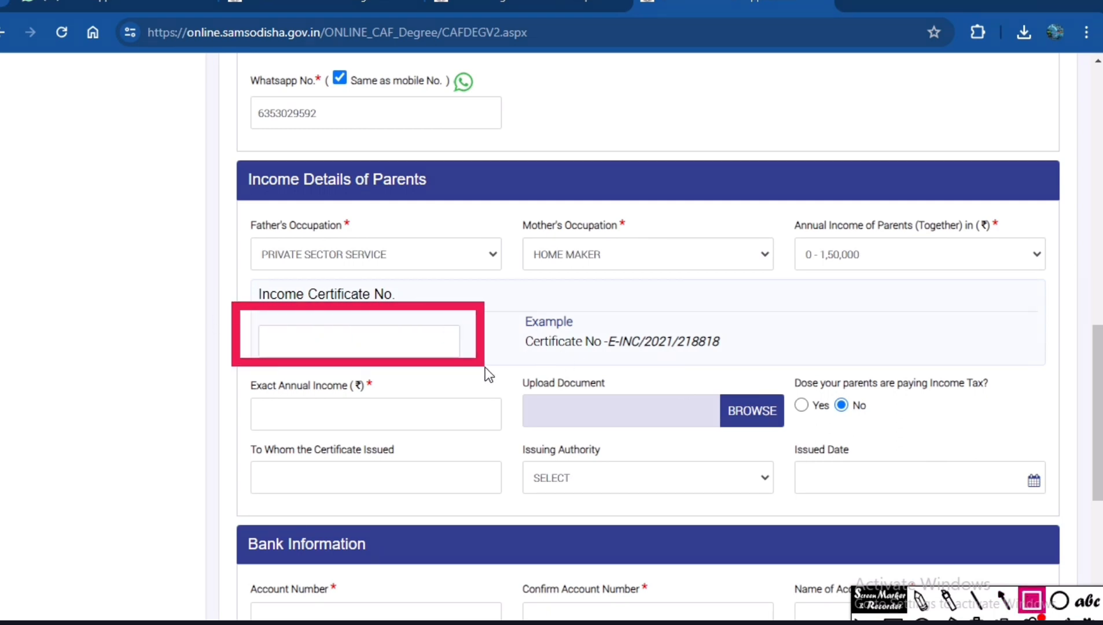
pyautogui.moveTo(527, 333); pyautogui.dragTo(747, 364)
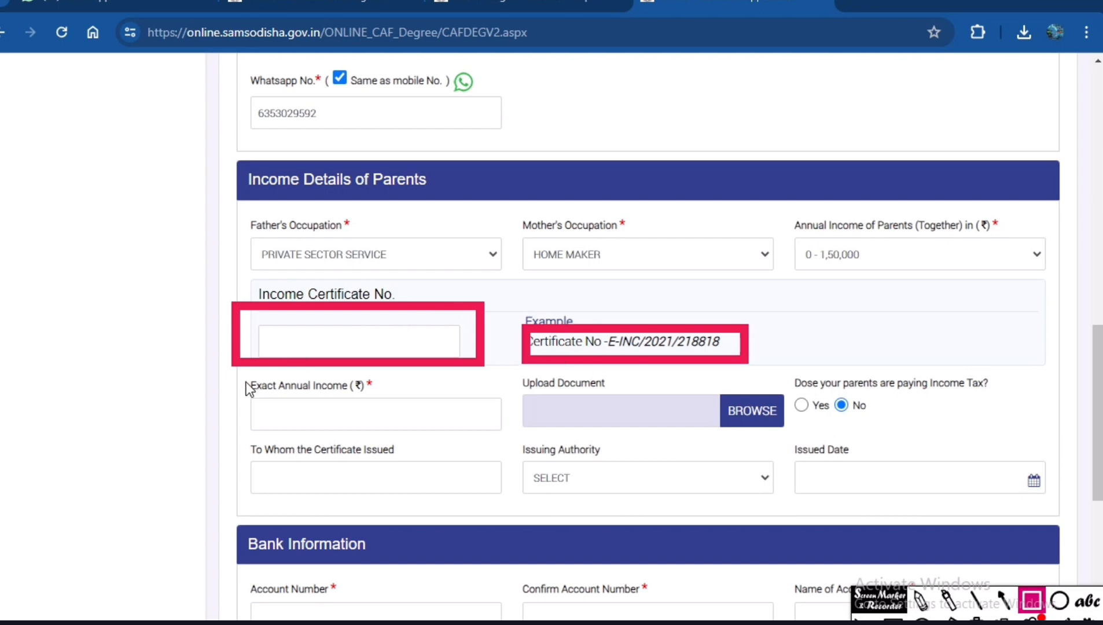
pyautogui.moveTo(238, 377)
pyautogui.mouseDown()
pyautogui.moveTo(285, 437)
pyautogui.moveTo(520, 443)
pyautogui.mouseUp()
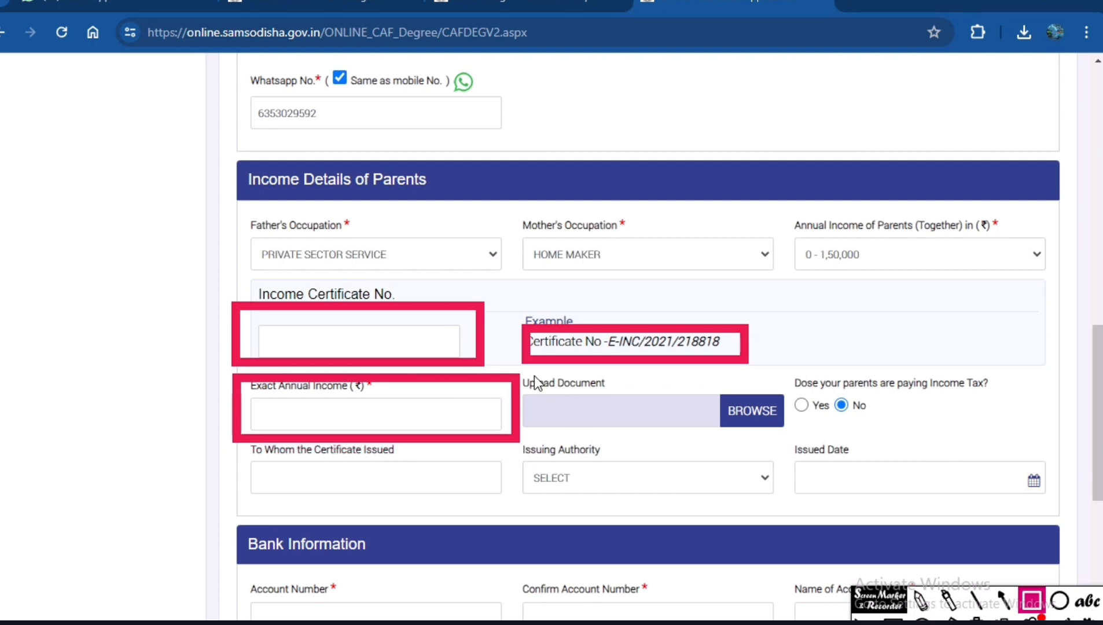
pyautogui.moveTo(525, 377)
pyautogui.mouseDown()
pyautogui.moveTo(572, 431)
pyautogui.moveTo(811, 452)
pyautogui.moveTo(815, 438)
pyautogui.moveTo(895, 438)
pyautogui.mouseUp()
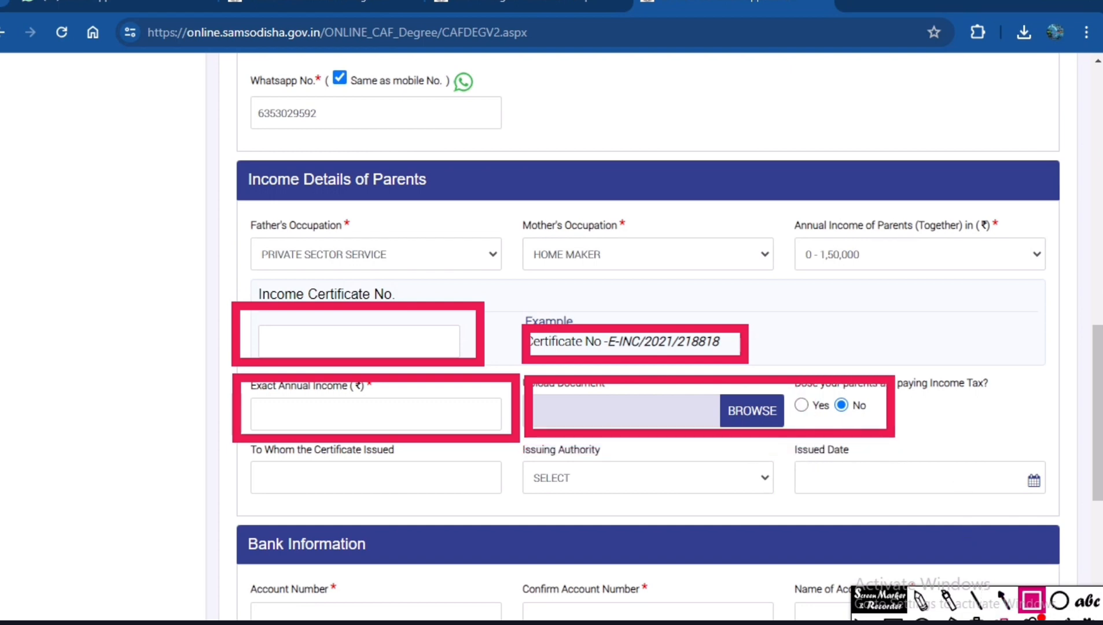
pyautogui.click(977, 620)
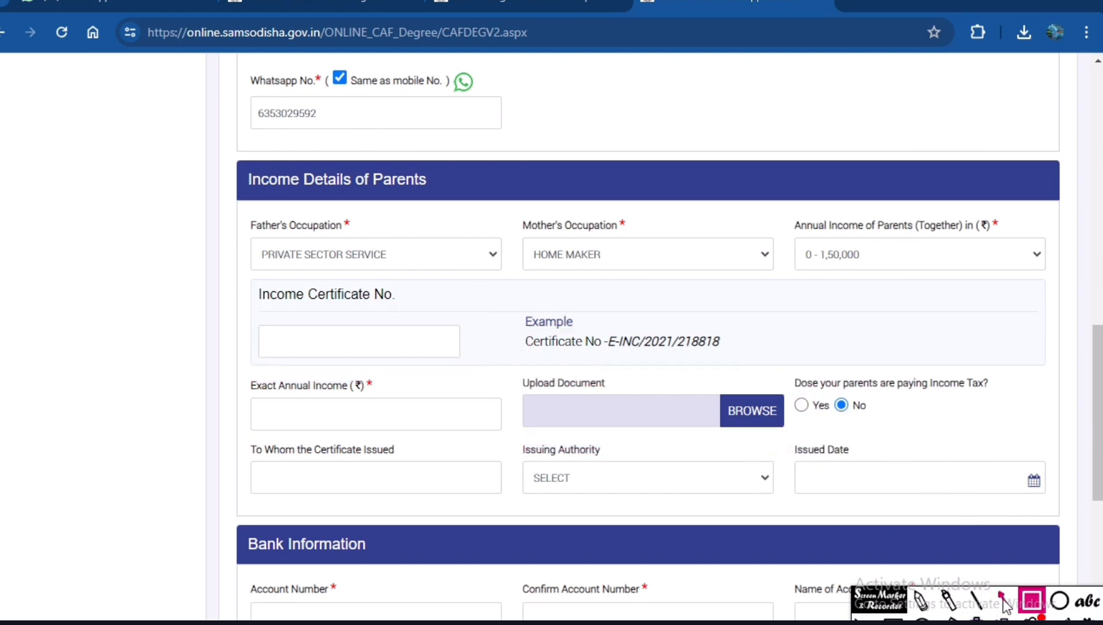
# Outline the Yes and No options of the parents' income tax question with red boxes, and clear them.
pyautogui.moveTo(788, 383)
pyautogui.mouseDown()
pyautogui.moveTo(824, 444)
pyautogui.moveTo(829, 436)
pyautogui.mouseUp()
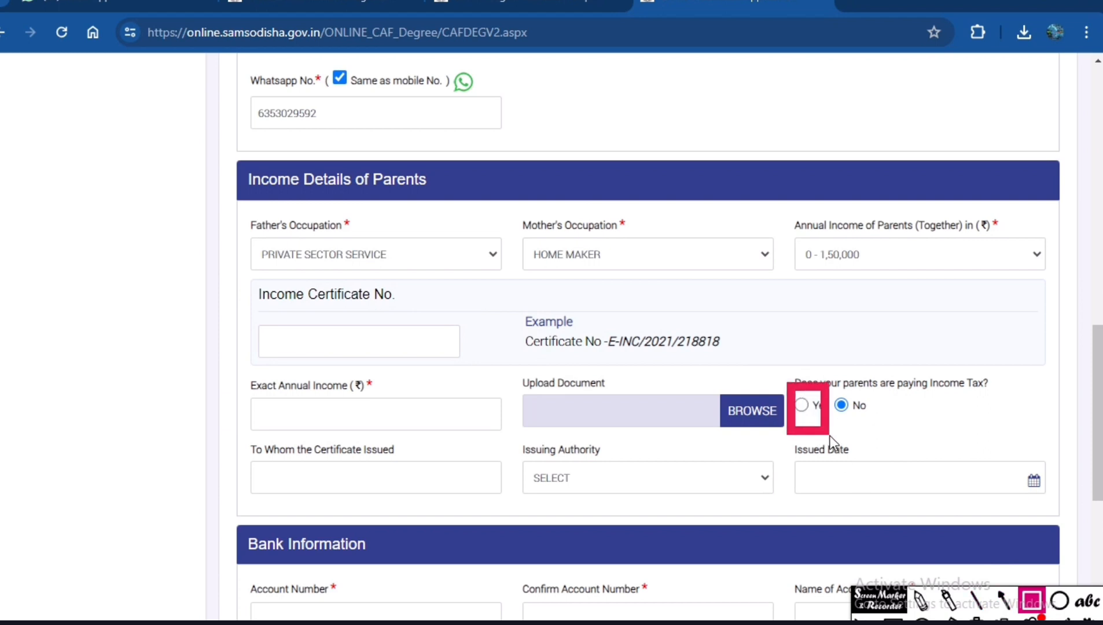
pyautogui.moveTo(829, 379); pyautogui.dragTo(862, 443)
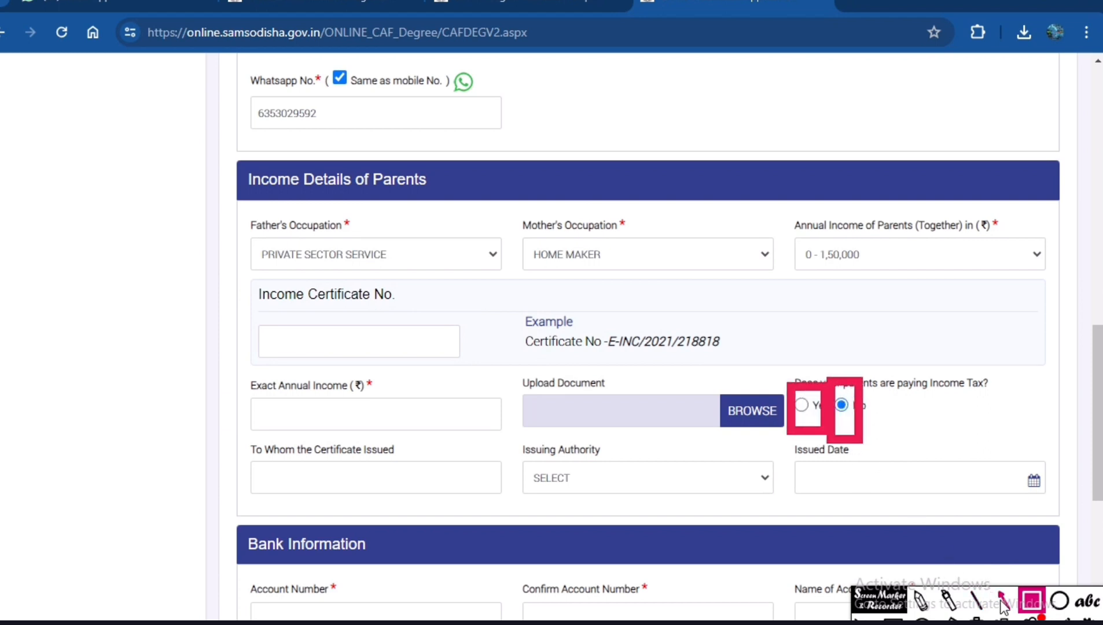
pyautogui.click(977, 620)
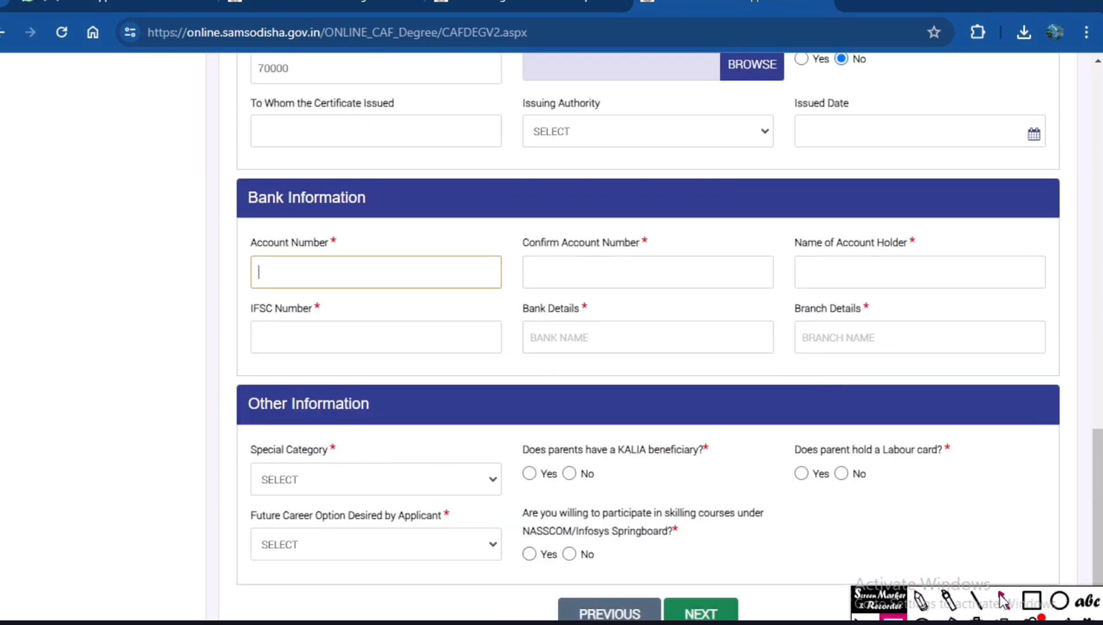
# Outline the Bank Information heading with a red box and clear the box.
pyautogui.click(1032, 602)
pyautogui.moveTo(220, 175)
pyautogui.mouseDown()
pyautogui.moveTo(238, 217)
pyautogui.moveTo(430, 220)
pyautogui.mouseUp()
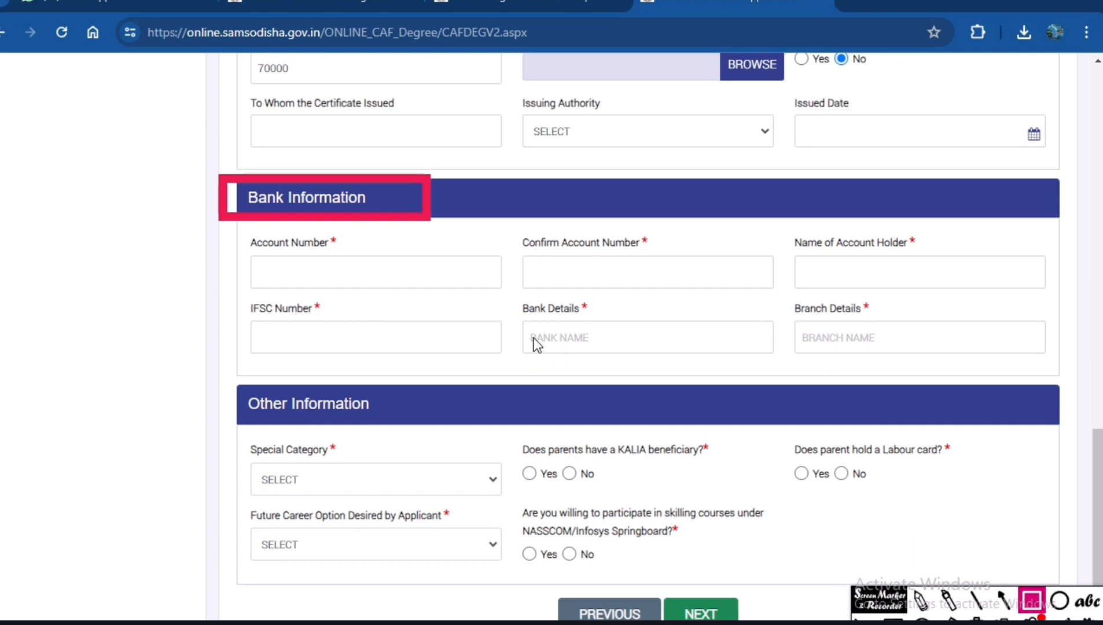
pyautogui.click(977, 620)
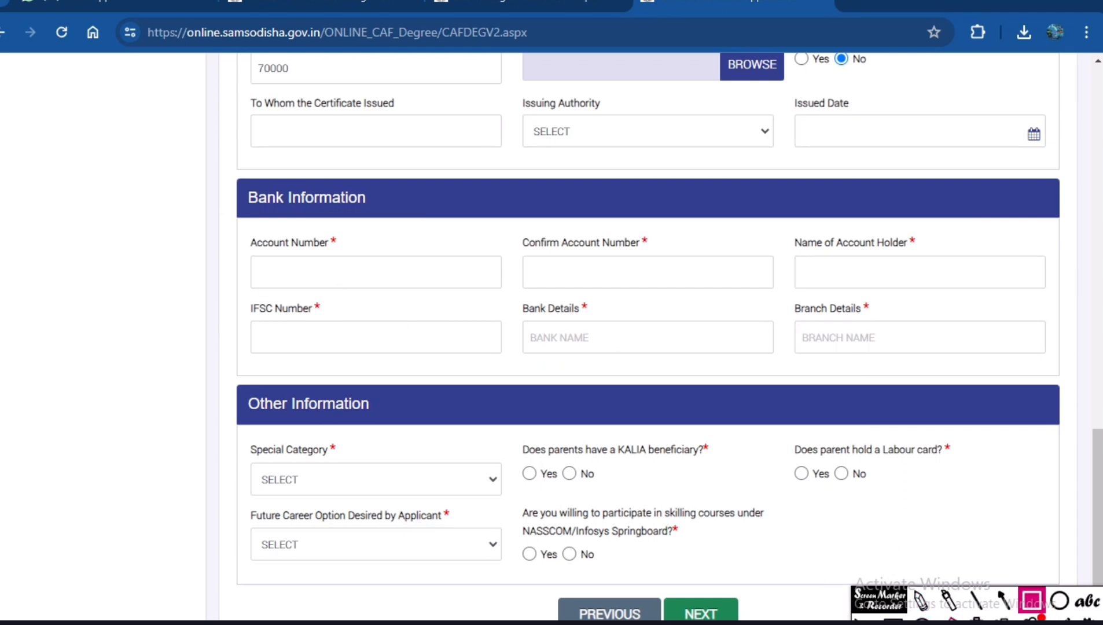
# Enter the bank account number, confirm it, and fill in the account holder's full name.
pyautogui.click(893, 620)
pyautogui.click(317, 259)
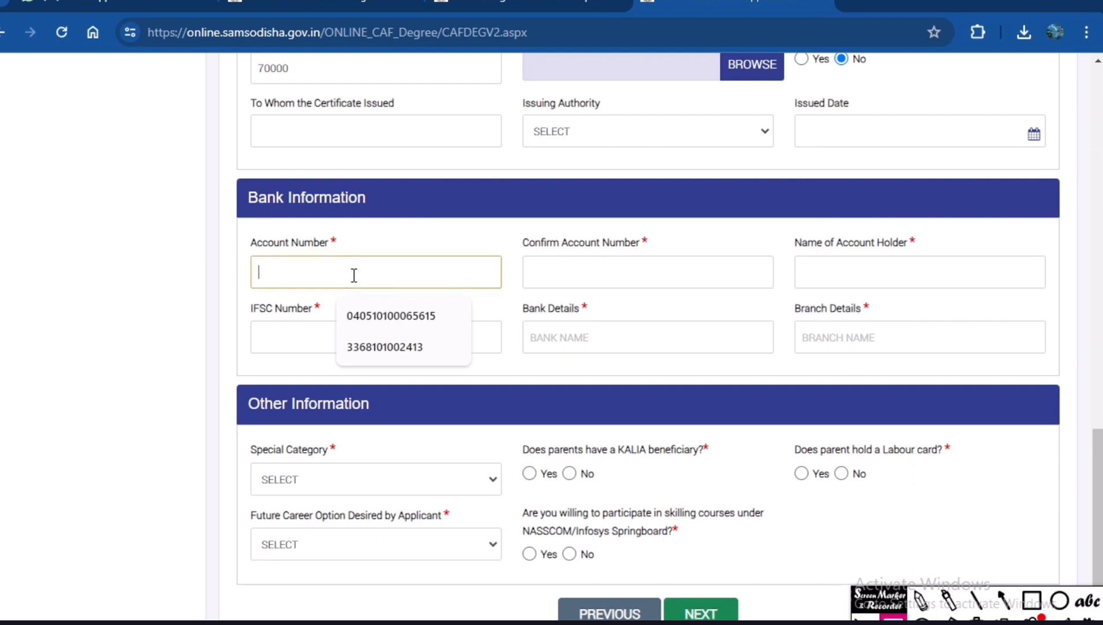
pyautogui.write('656')
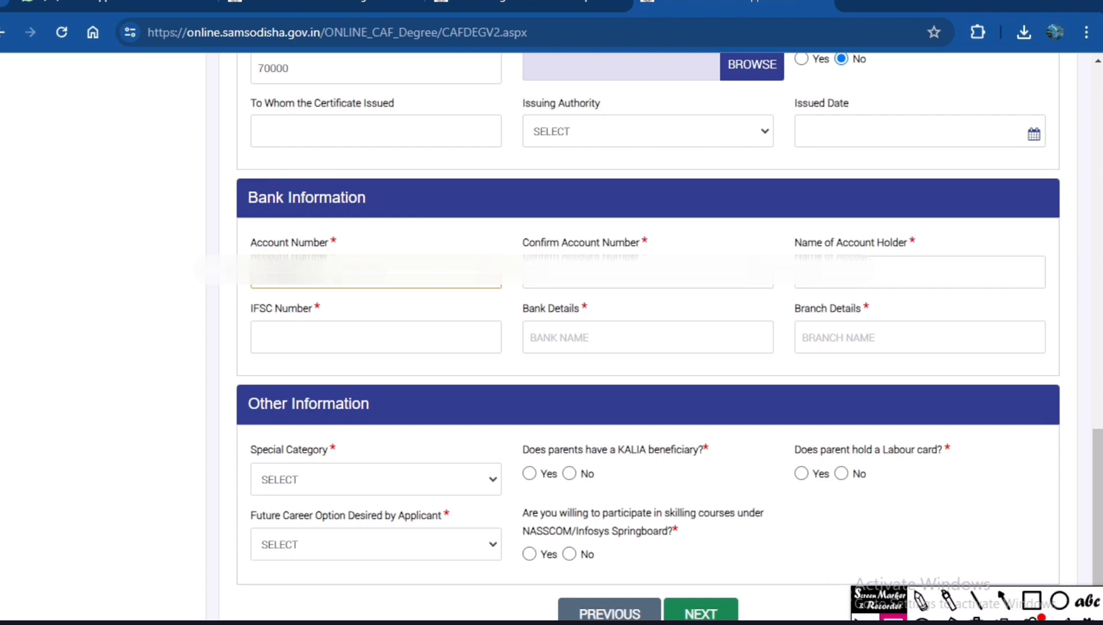
pyautogui.click(559, 274)
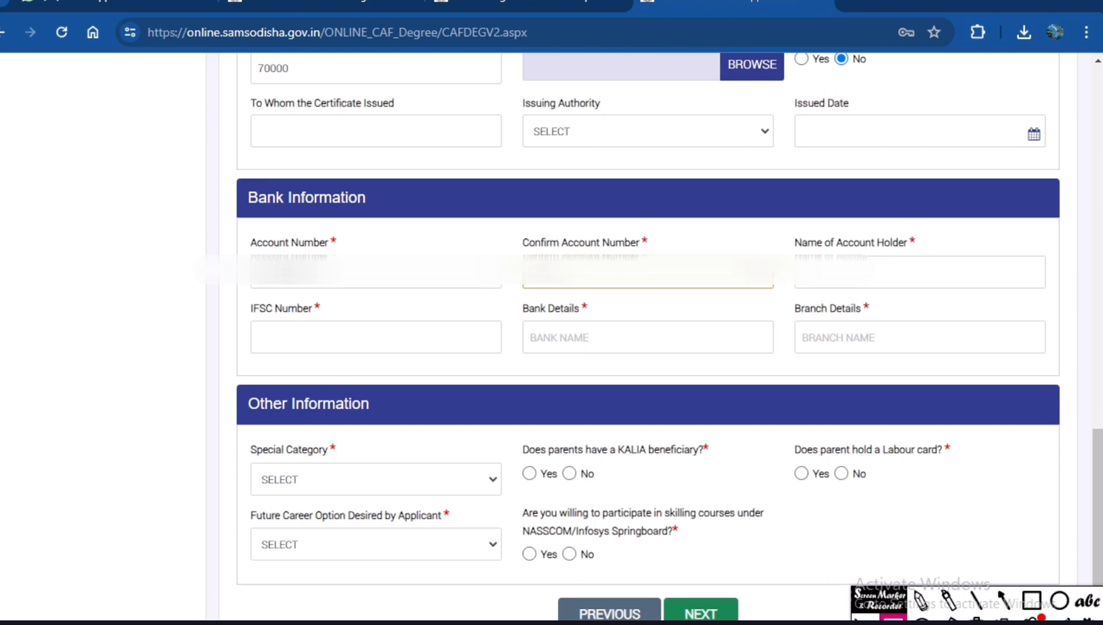
pyautogui.click(897, 265)
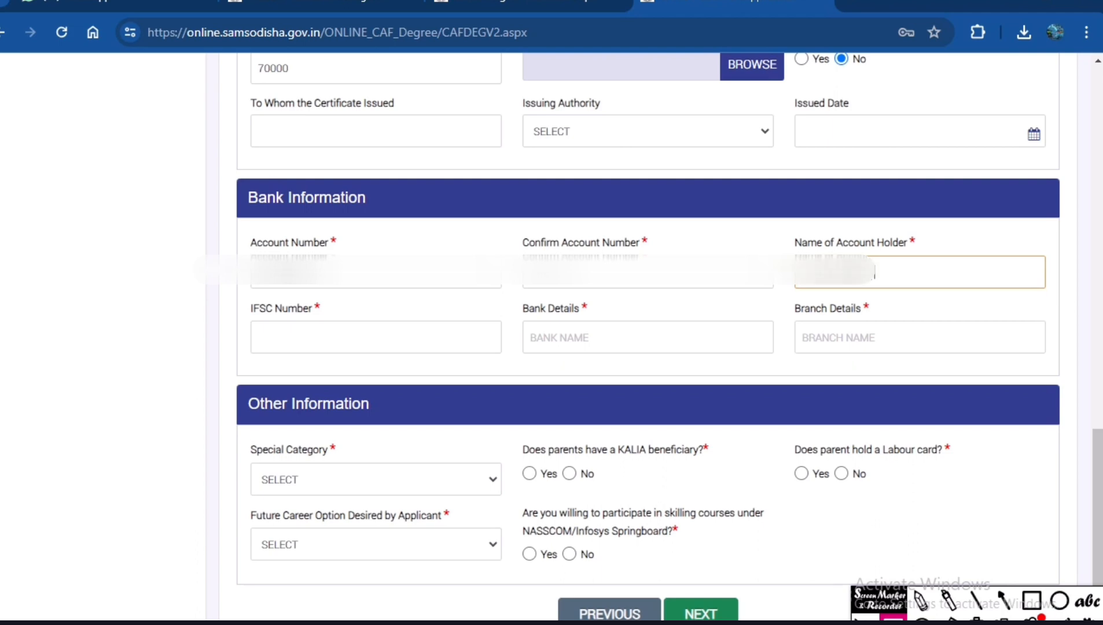
pyautogui.write('SWAIN')
# Enter IDIB000N125 as the IFSC number and check the bank and branch details.
pyautogui.click(371, 340)
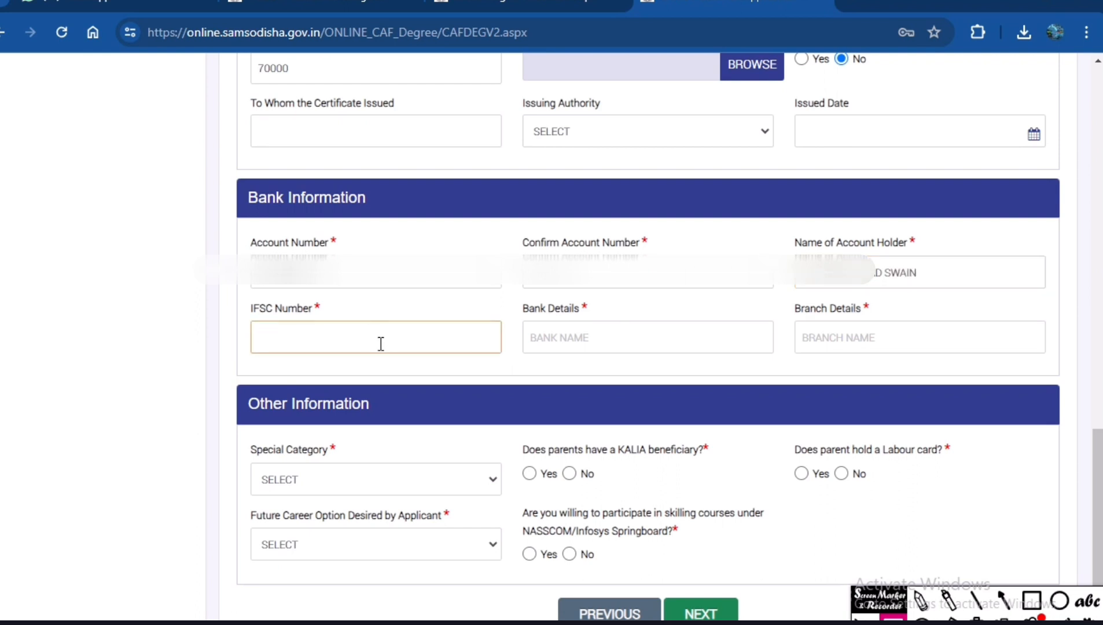
pyautogui.write('IDIB000N125')
pyautogui.click(577, 339)
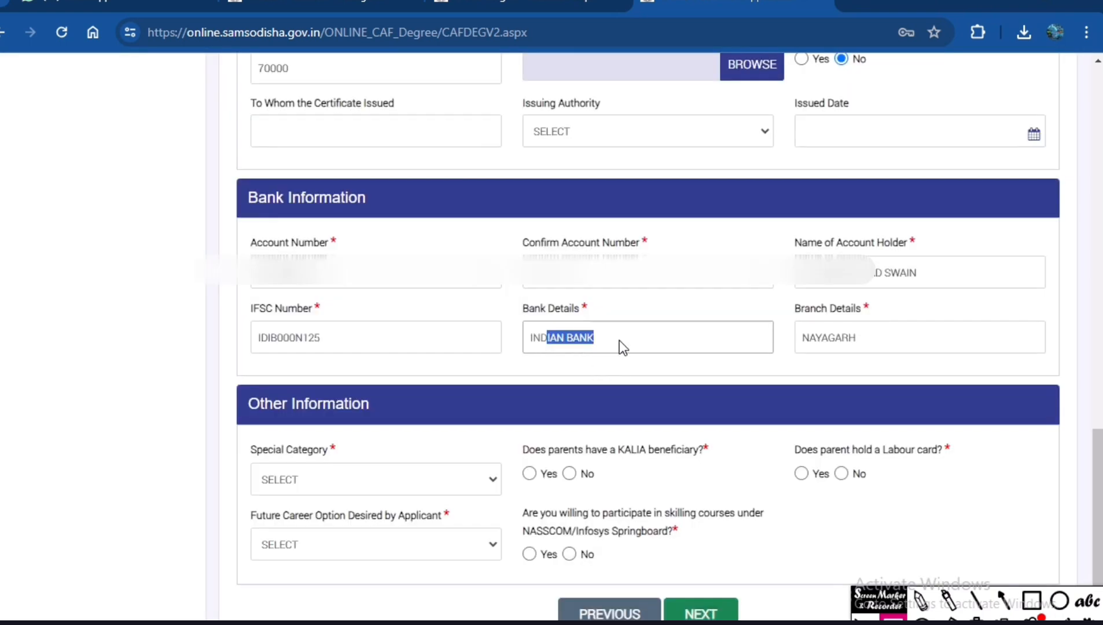
pyautogui.doubleClick(802, 339)
pyautogui.click(764, 352)
# Set the special category in Other Information to None of the above.
pyautogui.scroll(1, 551, 431)
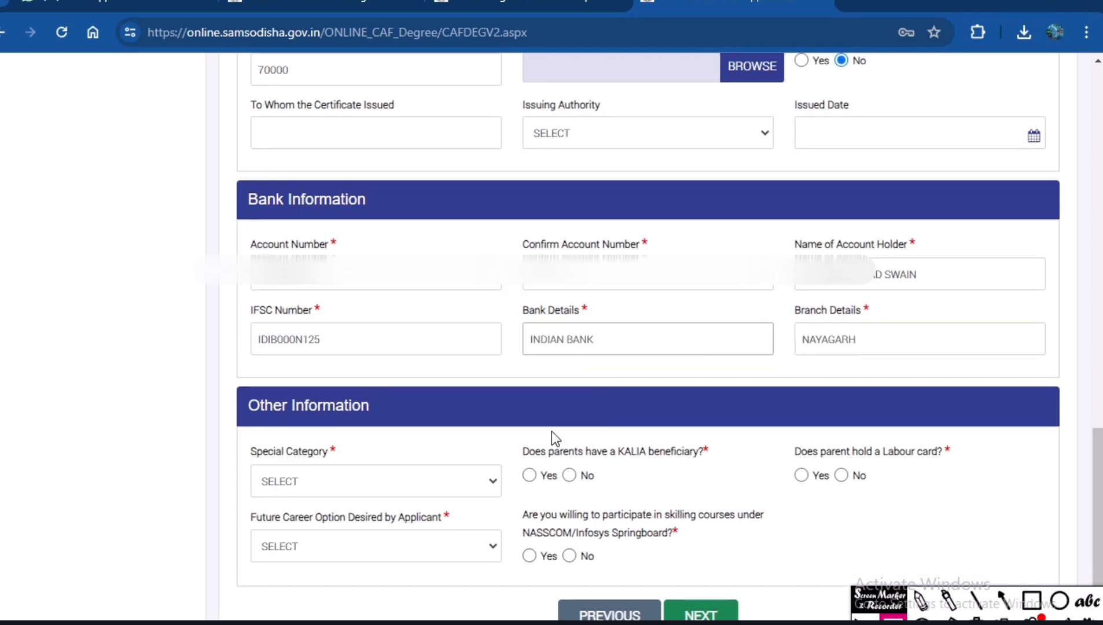
pyautogui.scroll(-2, 349, 487)
pyautogui.click(319, 406)
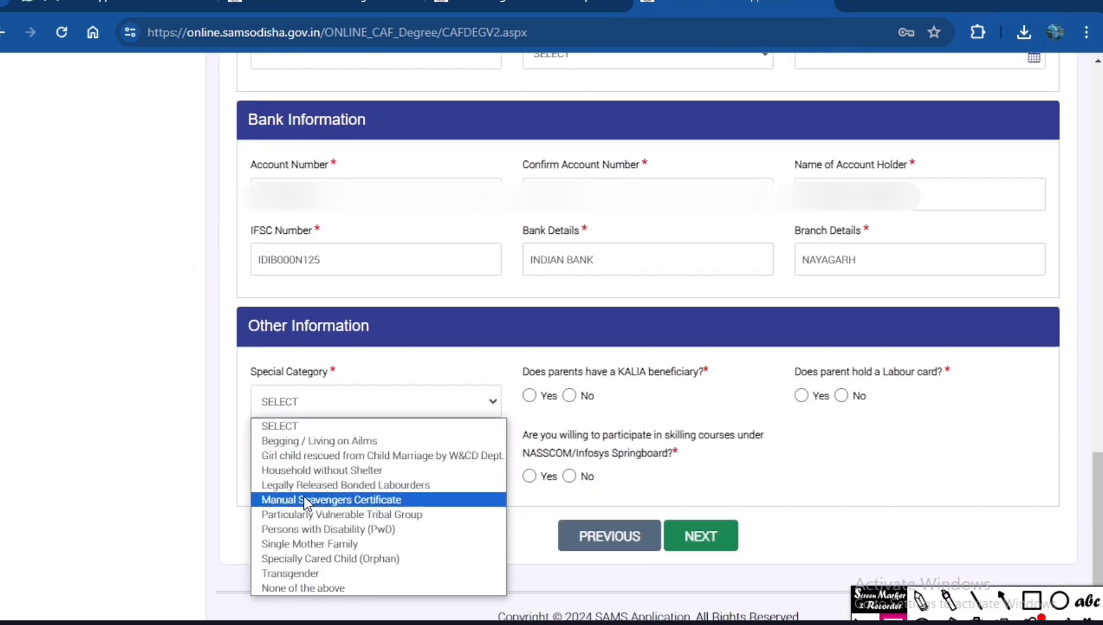
pyautogui.click(320, 589)
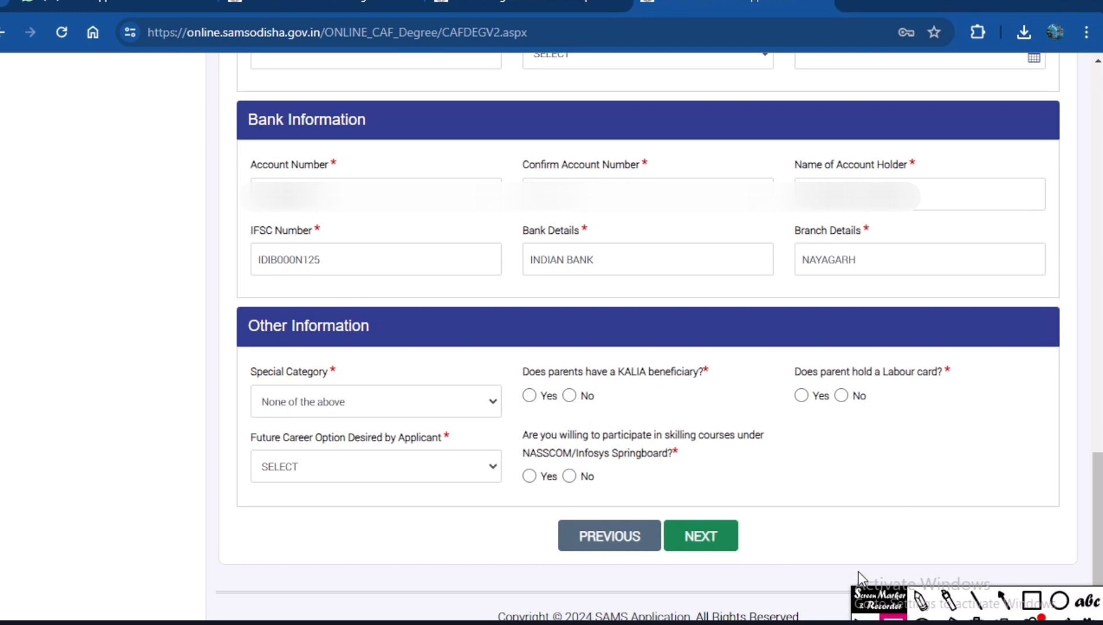
# Outline the KALIA beneficiary and Labour card questions in red, tick their Yes and No options, and clear the marks.
pyautogui.click(1032, 600)
pyautogui.moveTo(515, 352)
pyautogui.mouseDown()
pyautogui.moveTo(539, 443)
pyautogui.moveTo(742, 434)
pyautogui.mouseUp()
pyautogui.click(921, 600)
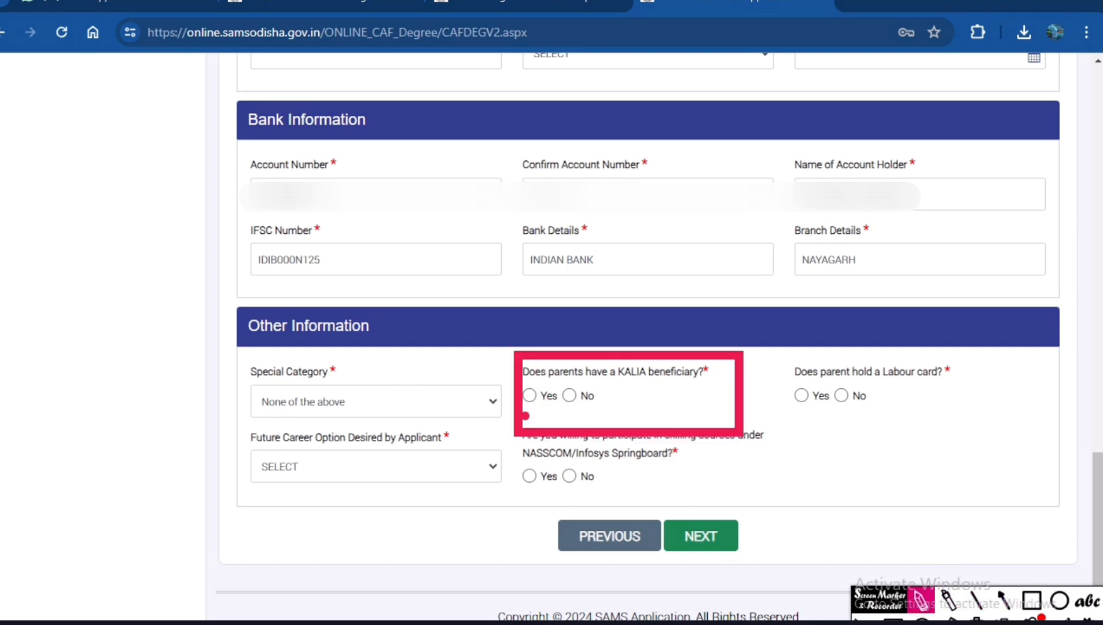
pyautogui.moveTo(526, 403)
pyautogui.mouseDown()
pyautogui.moveTo(557, 387)
pyautogui.moveTo(577, 424)
pyautogui.moveTo(619, 387)
pyautogui.mouseUp()
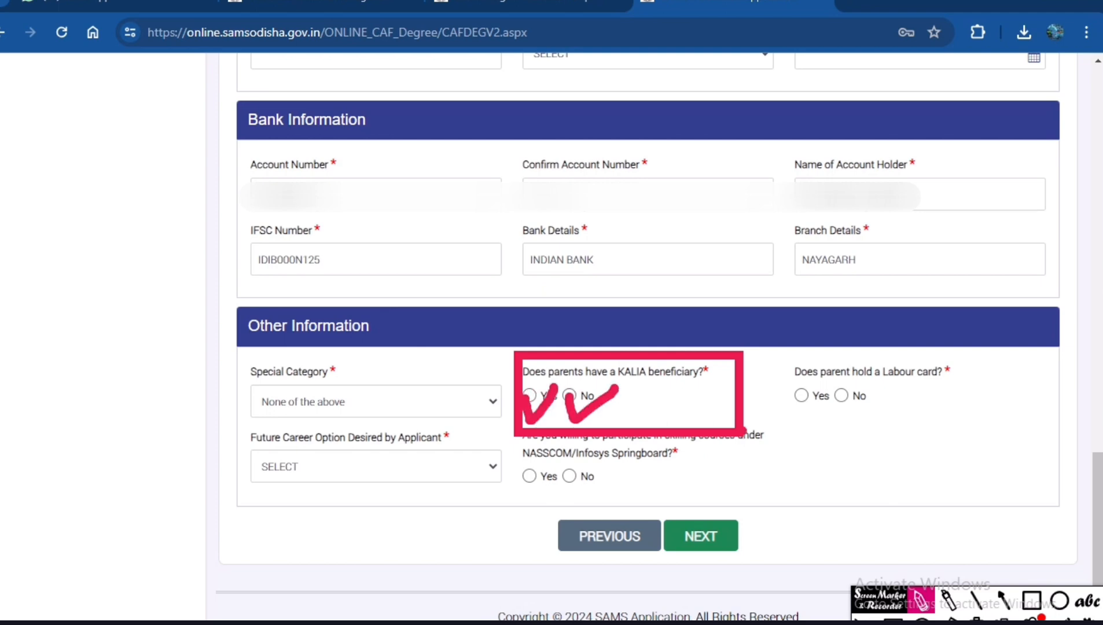
pyautogui.click(1031, 601)
pyautogui.moveTo(764, 349)
pyautogui.mouseDown()
pyautogui.moveTo(825, 434)
pyautogui.moveTo(973, 428)
pyautogui.mouseUp()
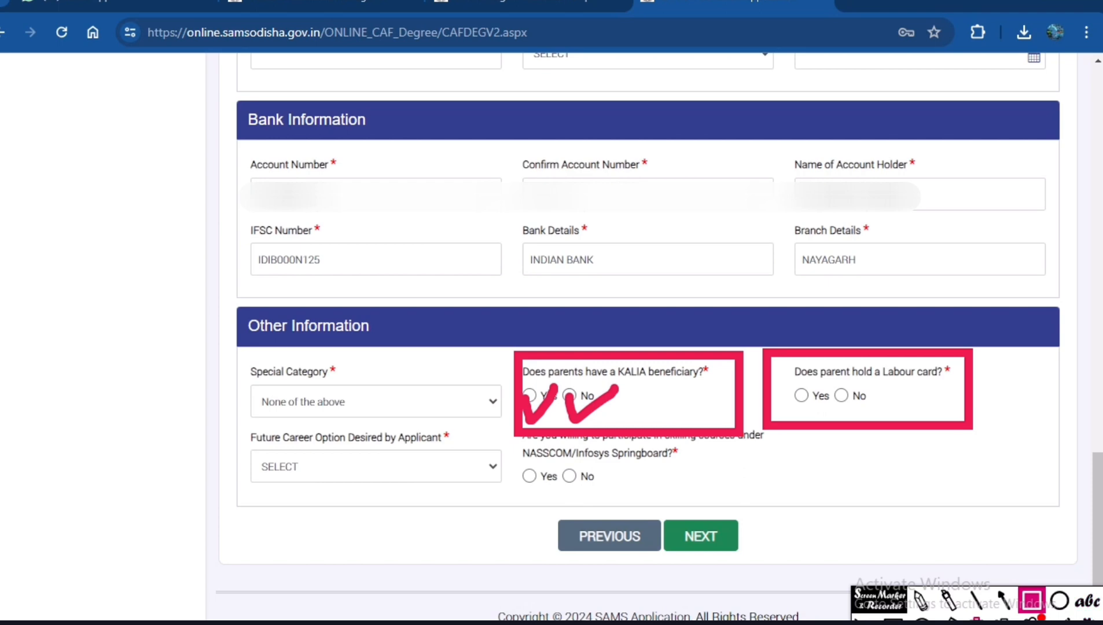
pyautogui.click(921, 601)
pyautogui.moveTo(784, 404); pyautogui.dragTo(875, 396)
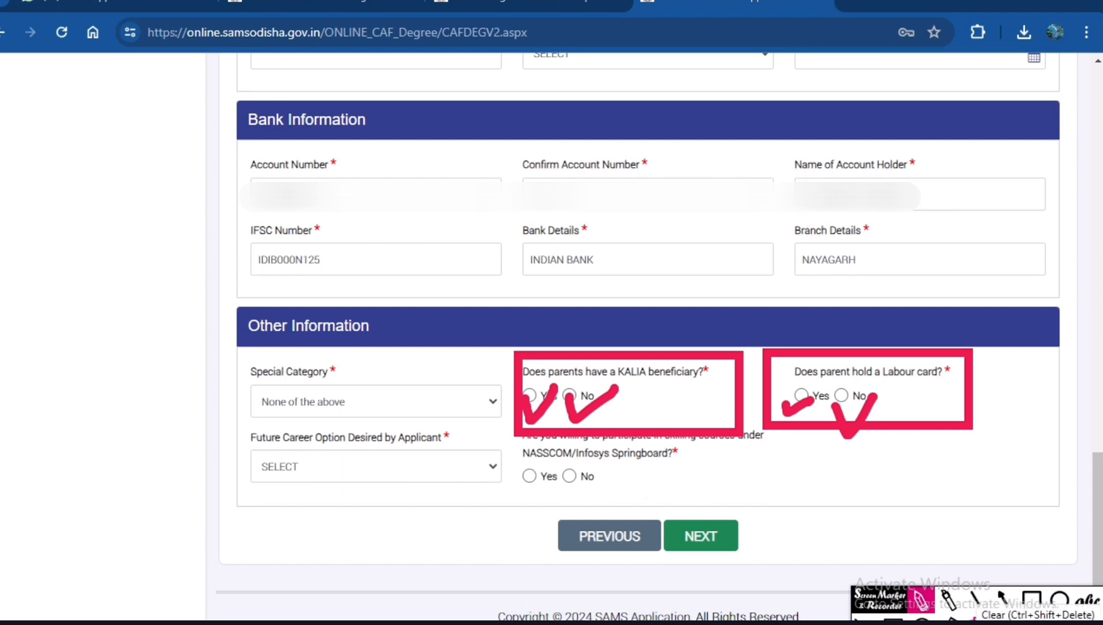
pyautogui.click(1042, 619)
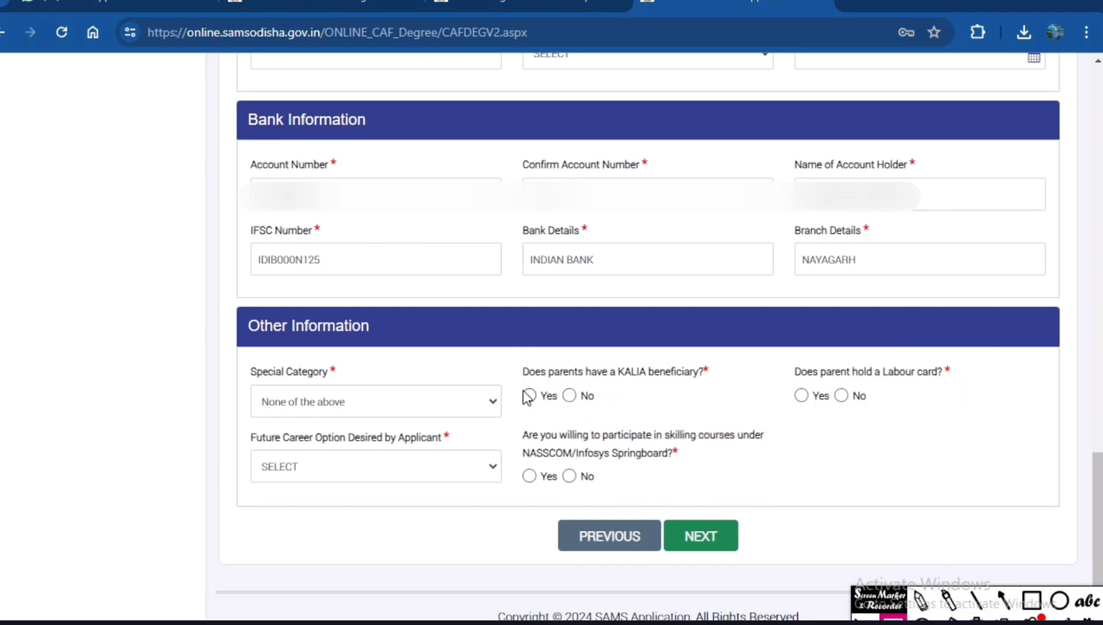
# Answer Yes to the KALIA beneficiary and Labour card questions and choose Banker as the desired future career option.
pyautogui.click(801, 396)
pyautogui.click(416, 468)
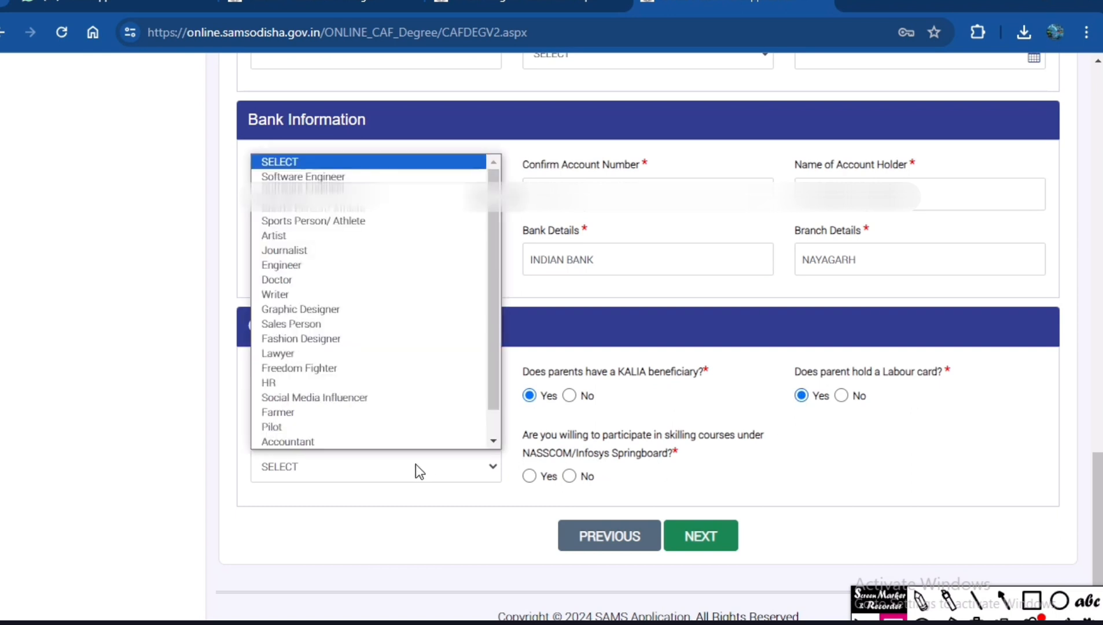
pyautogui.click(416, 478)
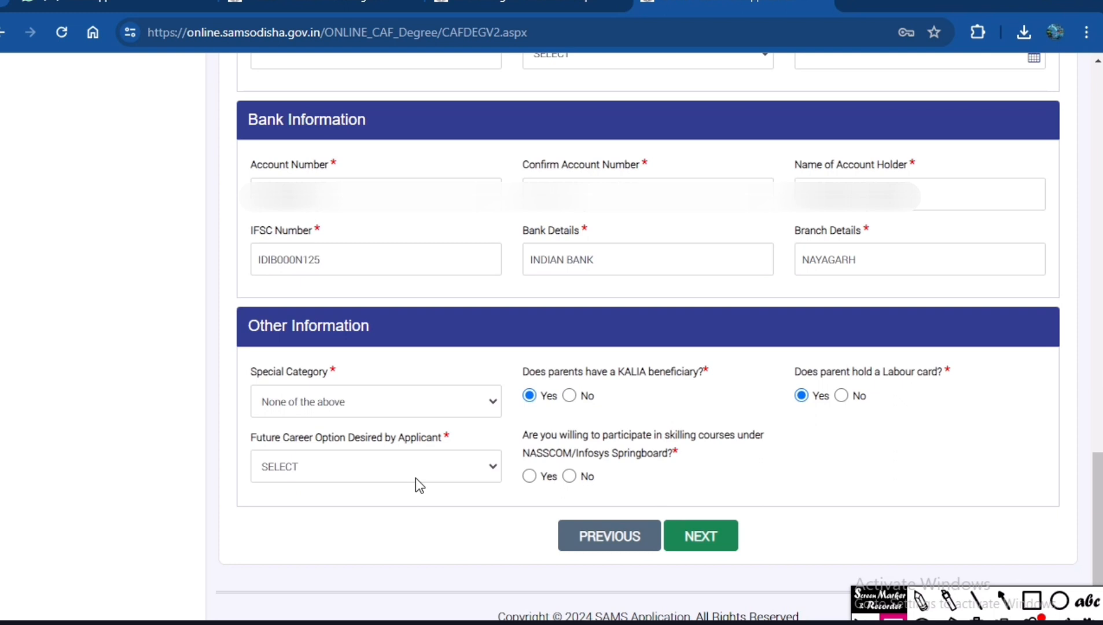
pyautogui.click(416, 478)
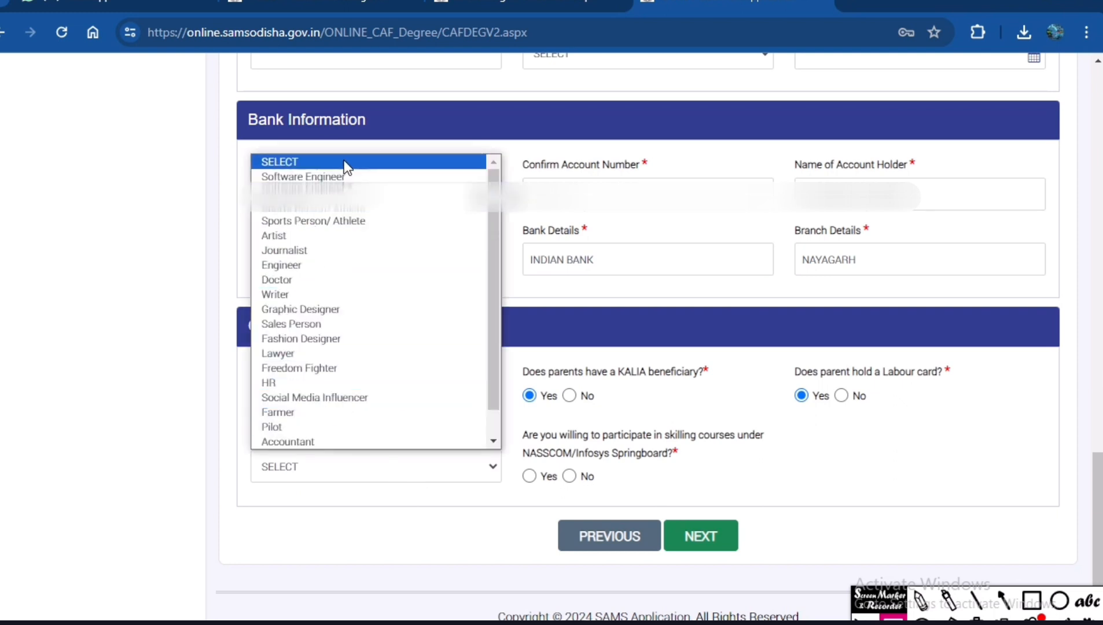
pyautogui.scroll(-1, 332, 368)
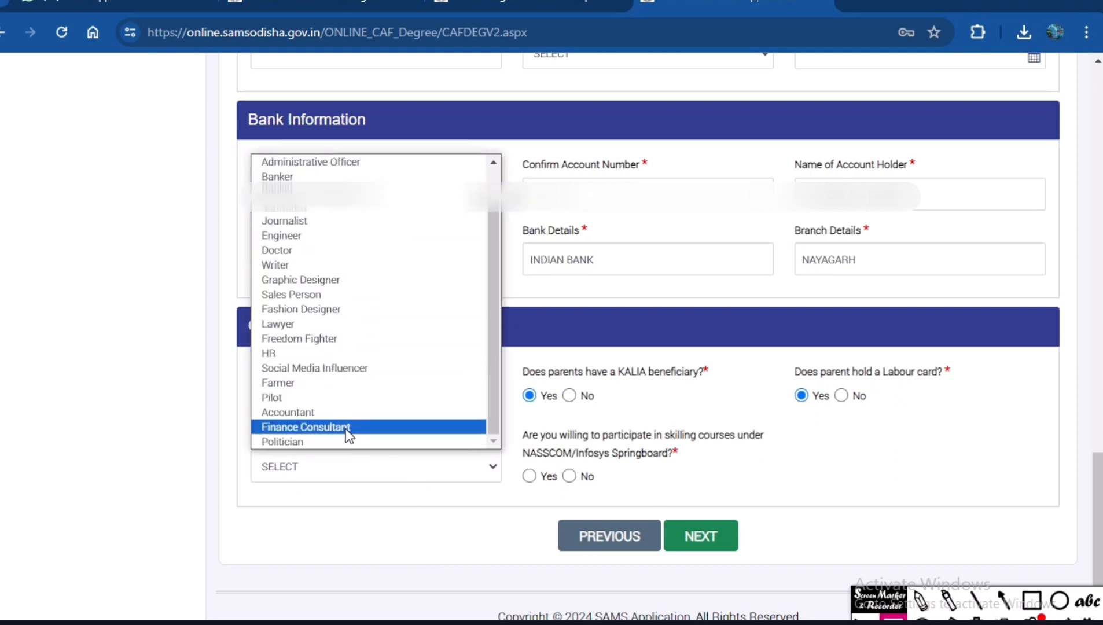
pyautogui.click(351, 486)
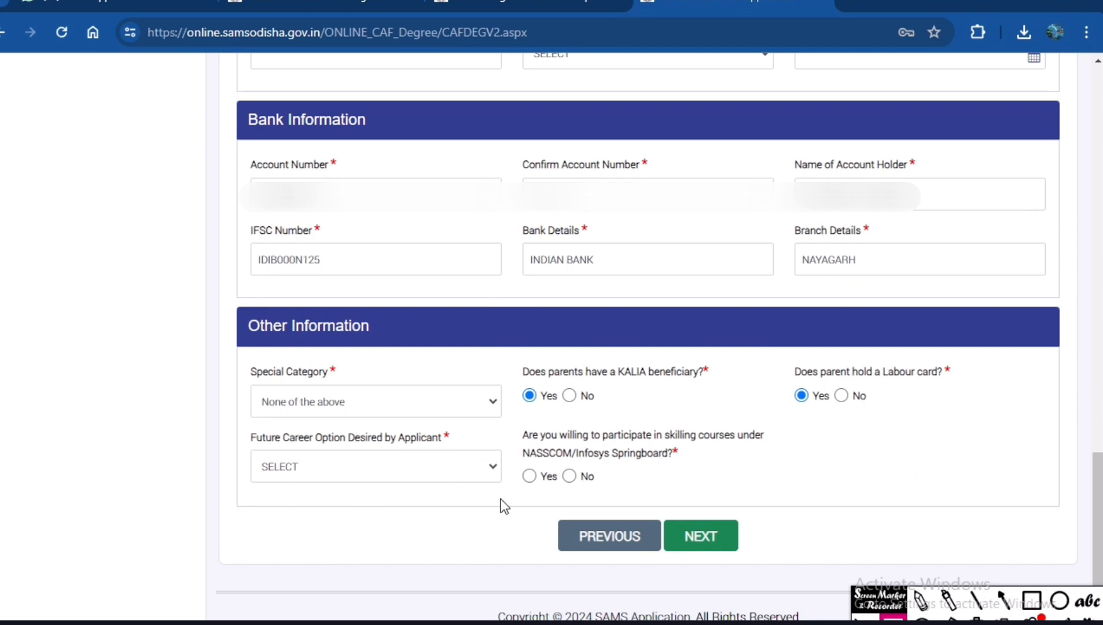
pyautogui.click(317, 462)
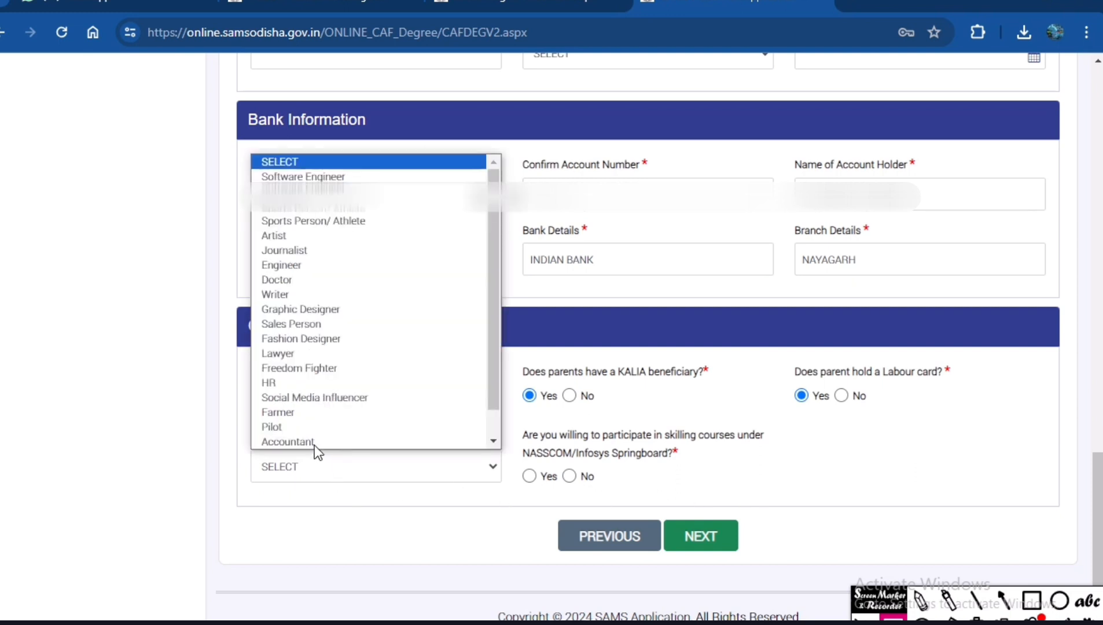
pyautogui.click(312, 207)
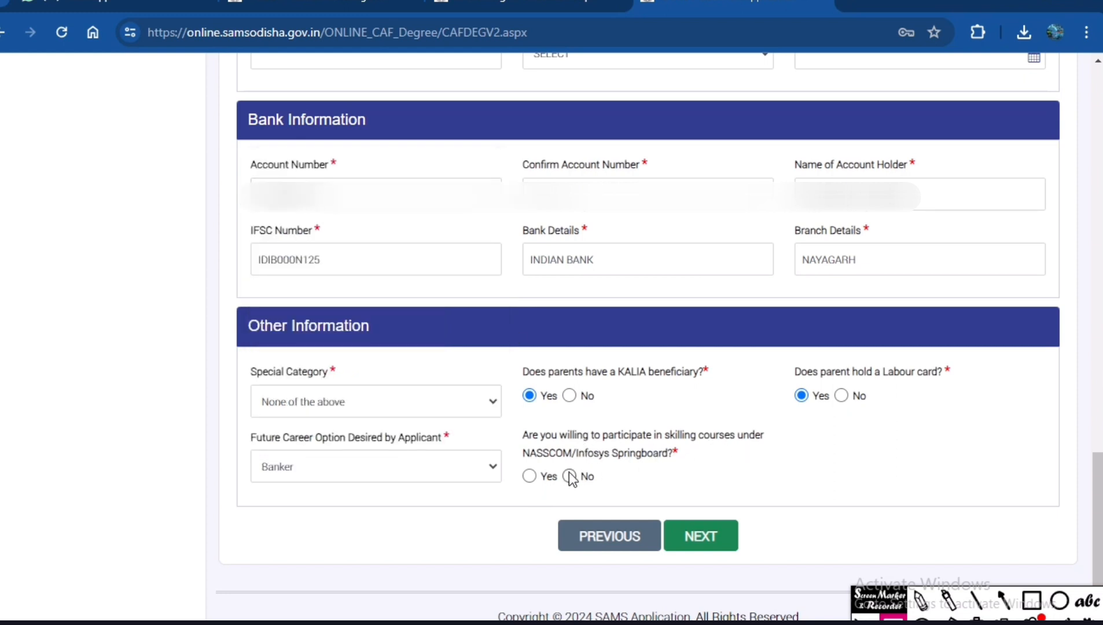
# Answer Yes to participating in NASSCOM/Infosys Springboard skilling courses and advance to the reservation and weightage section.
pyautogui.click(531, 477)
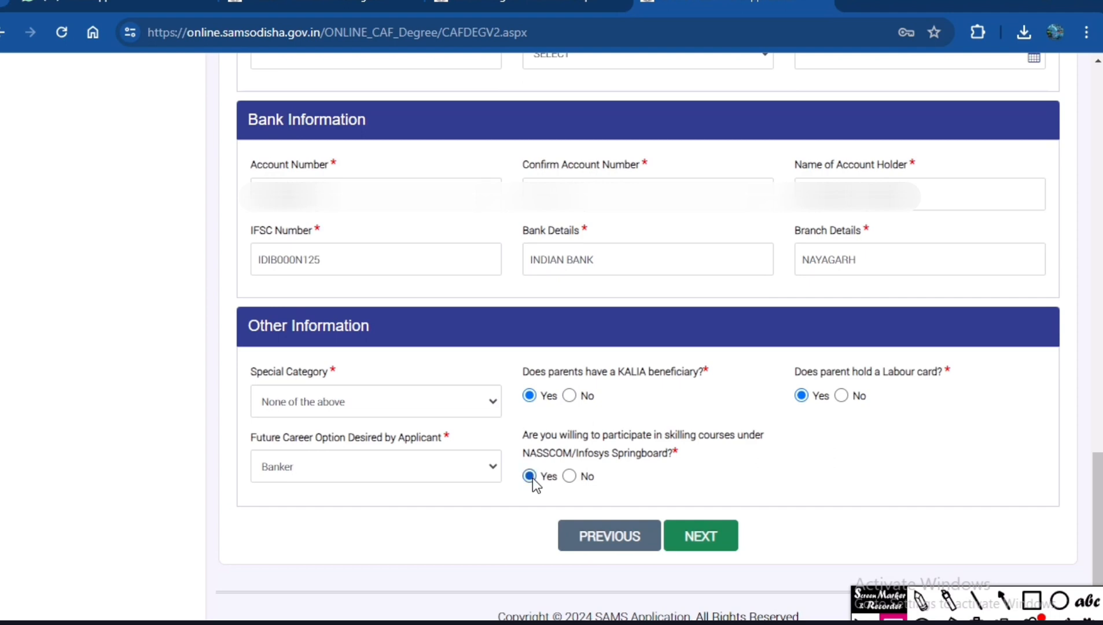
pyautogui.click(712, 545)
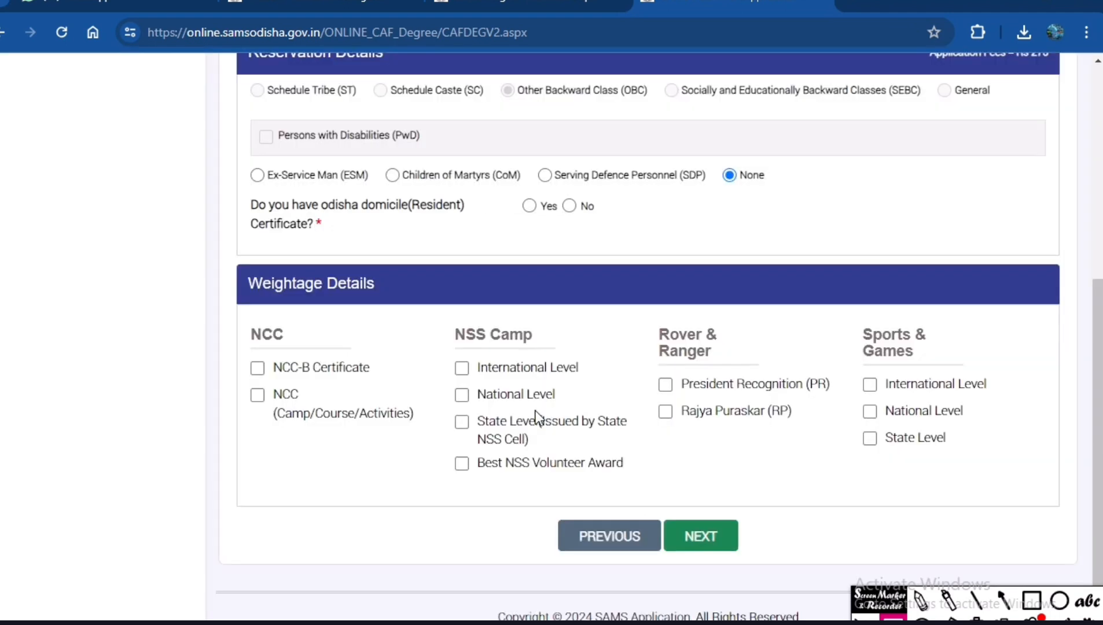
pyautogui.scroll(6, 534, 408)
pyautogui.scroll(-2, 533, 406)
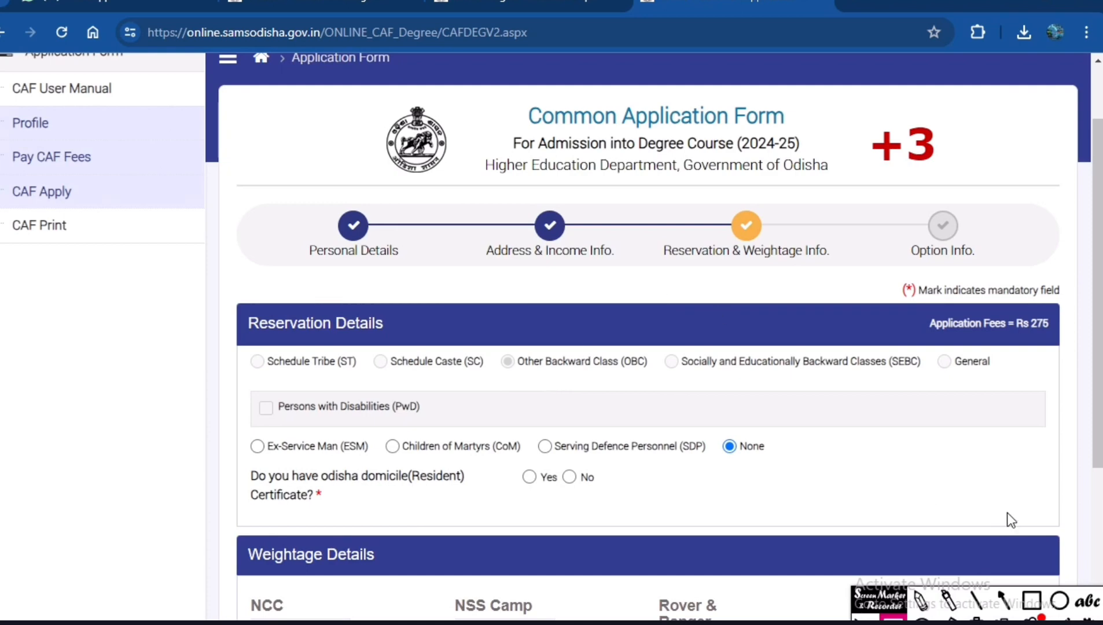
# Outline the Personal Details and Address & Income Info. stages, tick Reservation & Weightage Info. with the marker, and clear the marks.
pyautogui.click(1032, 600)
pyautogui.moveTo(299, 196)
pyautogui.mouseDown()
pyautogui.moveTo(315, 278)
pyautogui.moveTo(445, 282)
pyautogui.mouseUp()
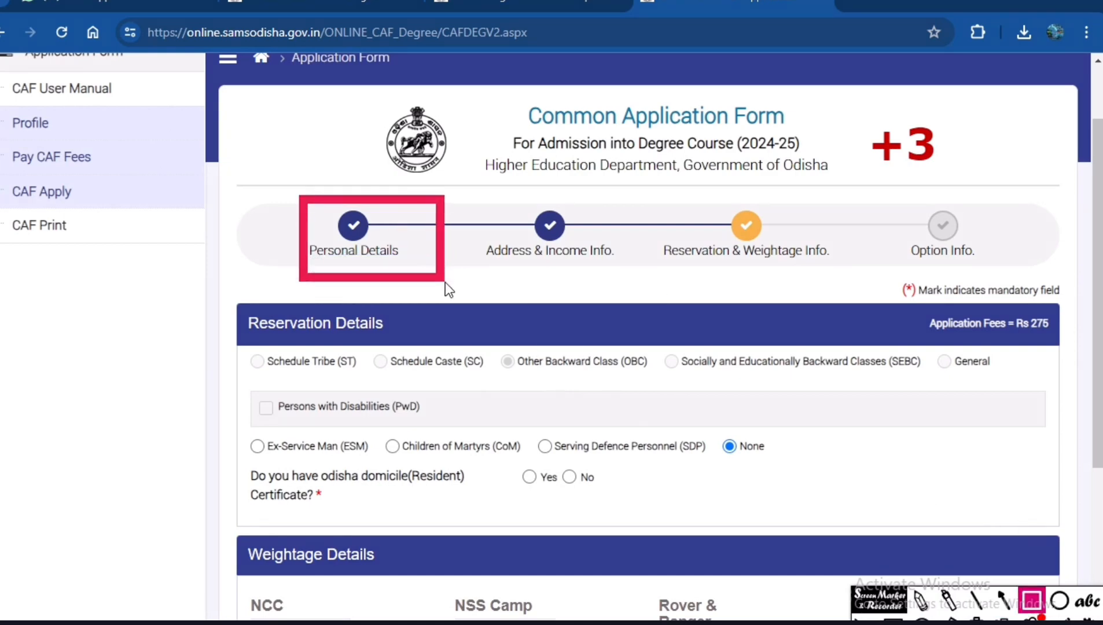
pyautogui.moveTo(471, 203); pyautogui.dragTo(647, 279)
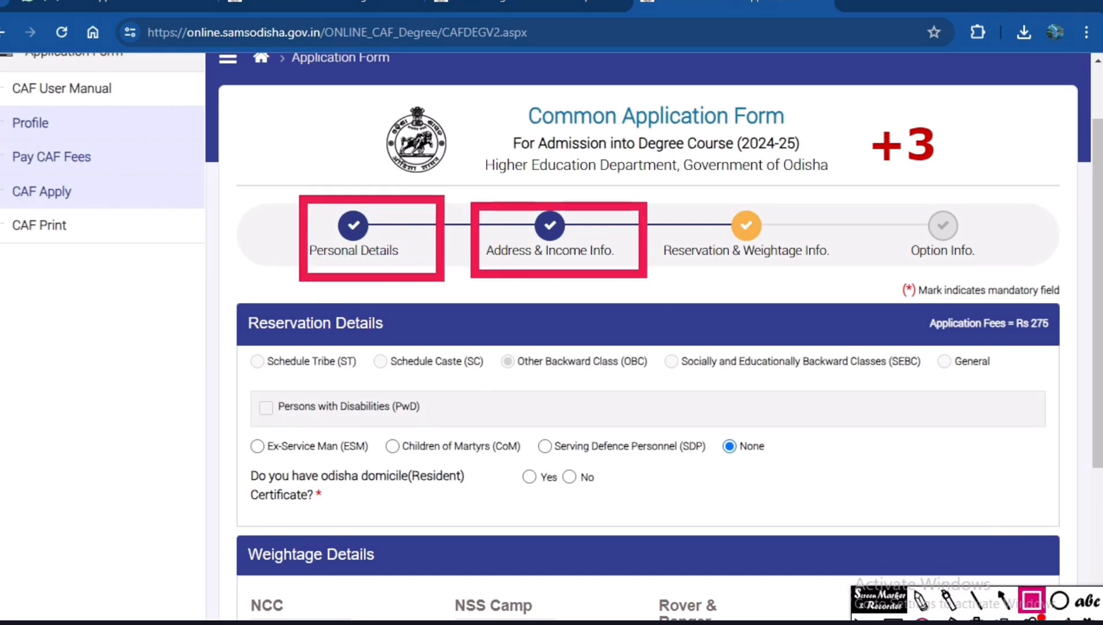
pyautogui.click(949, 601)
pyautogui.moveTo(717, 268); pyautogui.dragTo(804, 222)
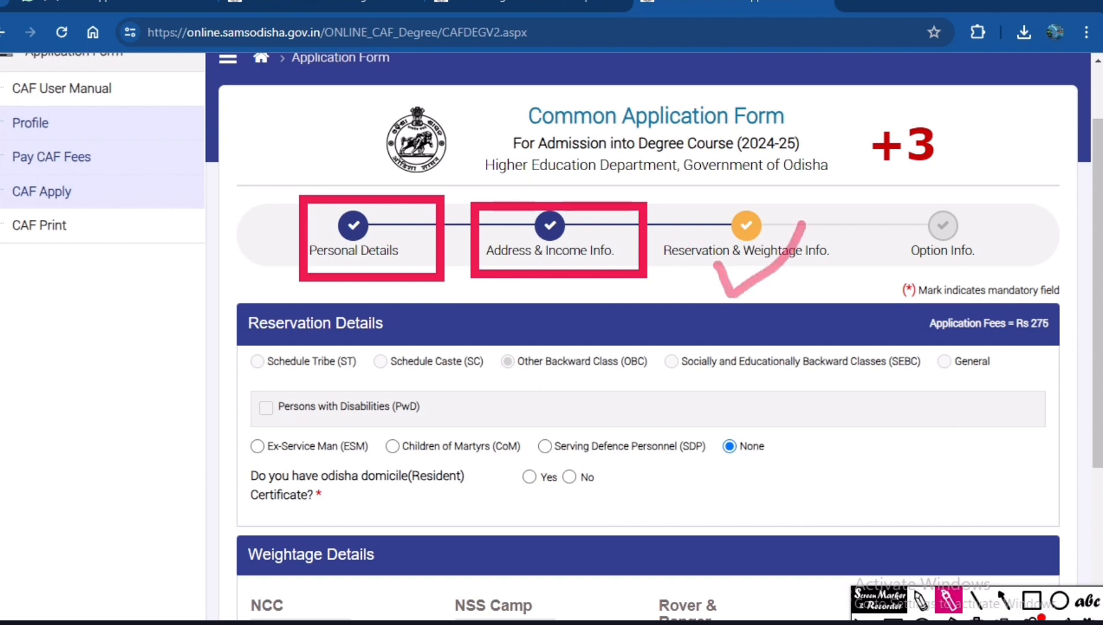
pyautogui.click(976, 619)
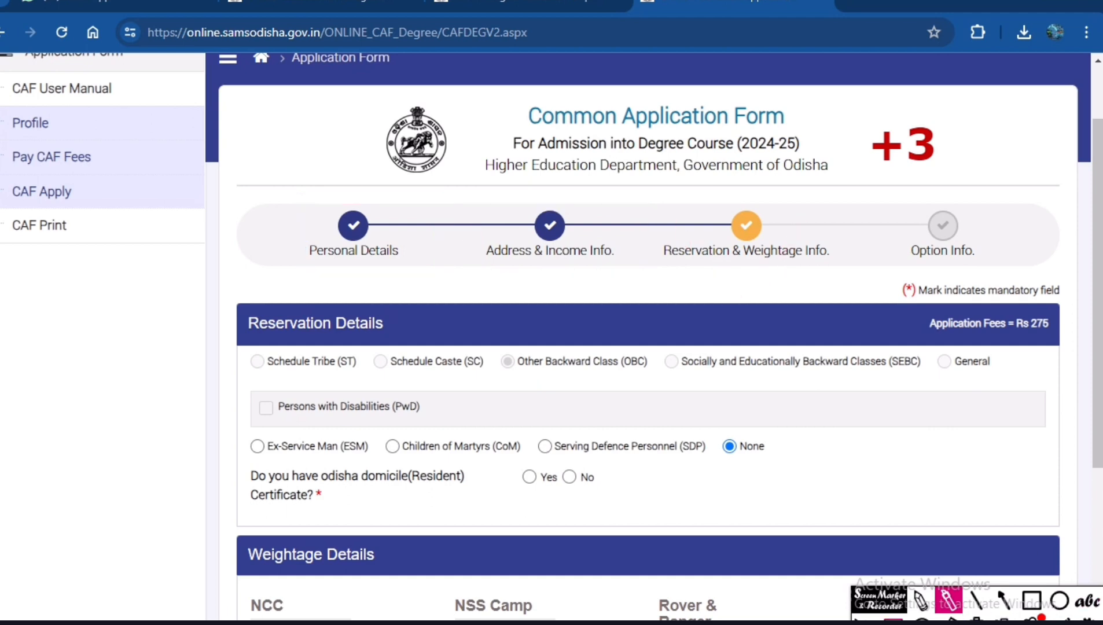
pyautogui.click(1003, 600)
# Outline the row of ESM, CoM, SDP and None options in Reservation Details with a red box and clear it.
pyautogui.scroll(-3, 579, 495)
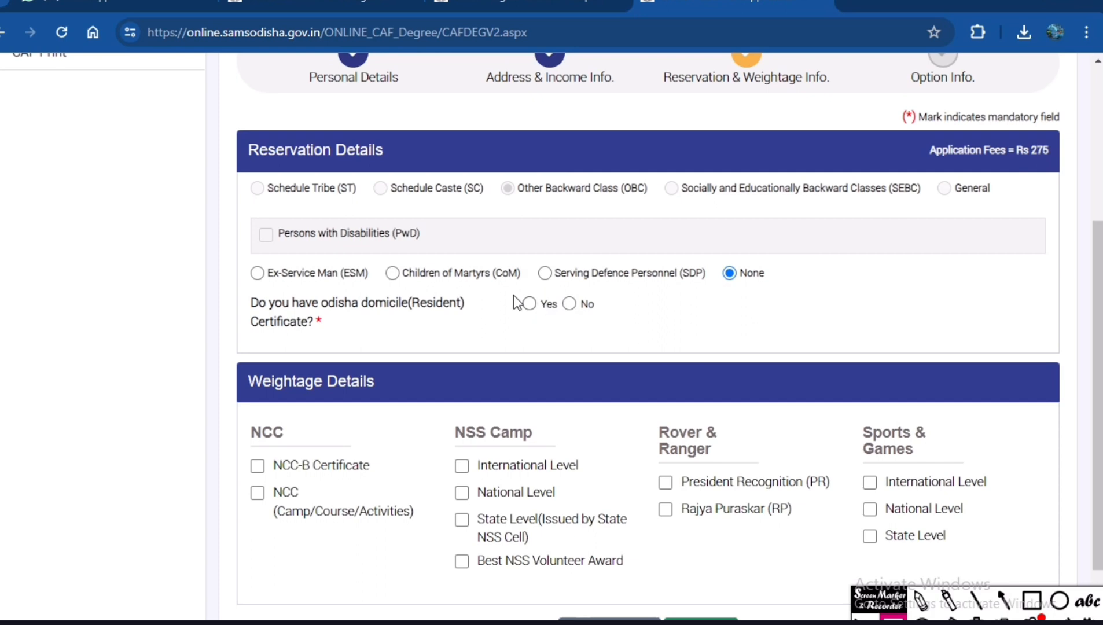
pyautogui.click(1032, 600)
pyautogui.moveTo(226, 265)
pyautogui.mouseDown()
pyautogui.moveTo(626, 311)
pyautogui.moveTo(809, 291)
pyautogui.mouseUp()
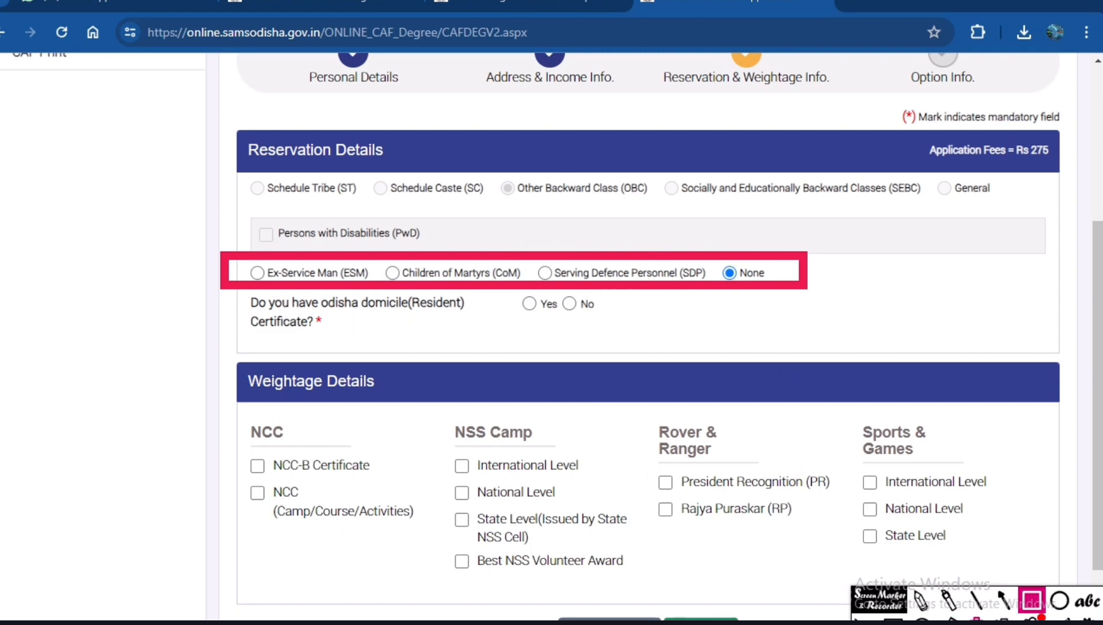
pyautogui.click(977, 621)
pyautogui.click(893, 621)
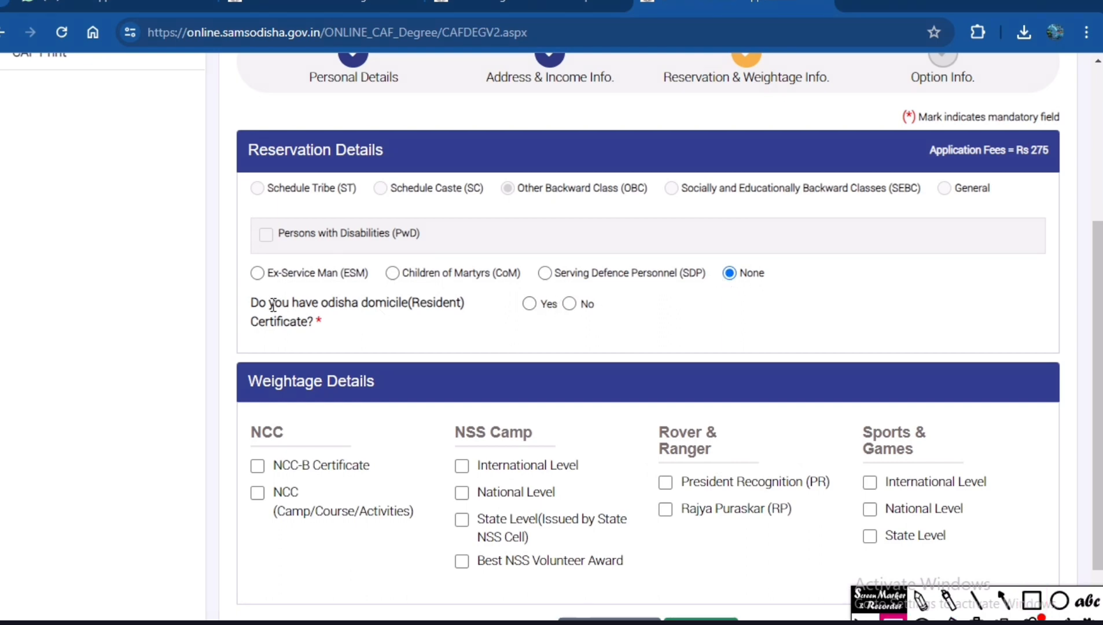
# Outline the Odisha domicile certificate question in red, clear the box, and answer the question with Yes.
pyautogui.click(1032, 600)
pyautogui.moveTo(211, 271)
pyautogui.mouseDown()
pyautogui.moveTo(243, 336)
pyautogui.moveTo(581, 363)
pyautogui.moveTo(606, 350)
pyautogui.mouseUp()
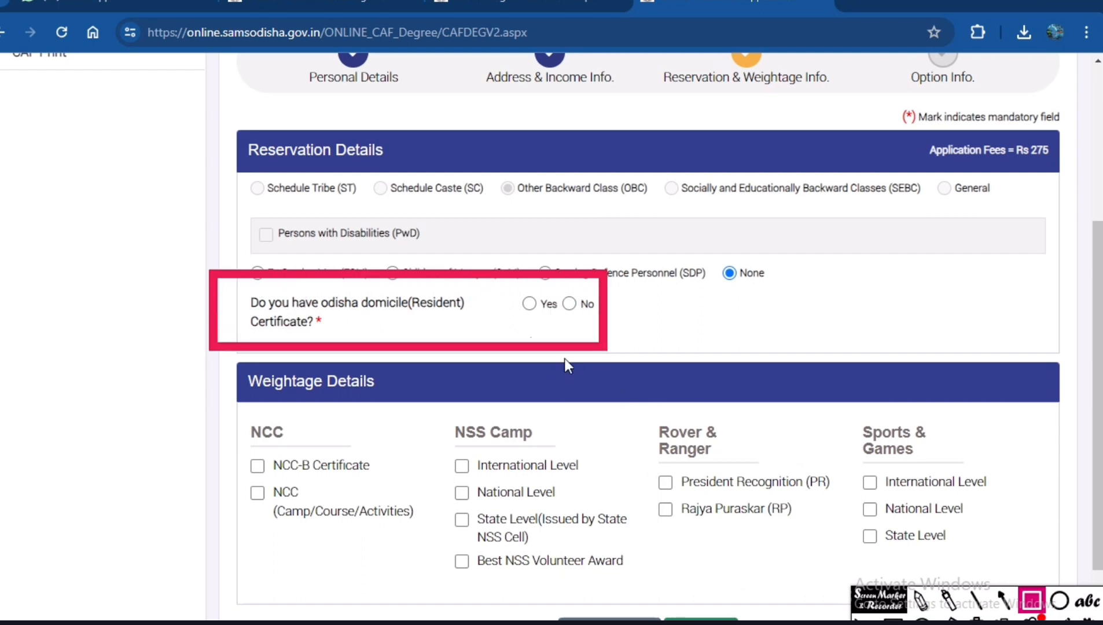
pyautogui.click(1003, 602)
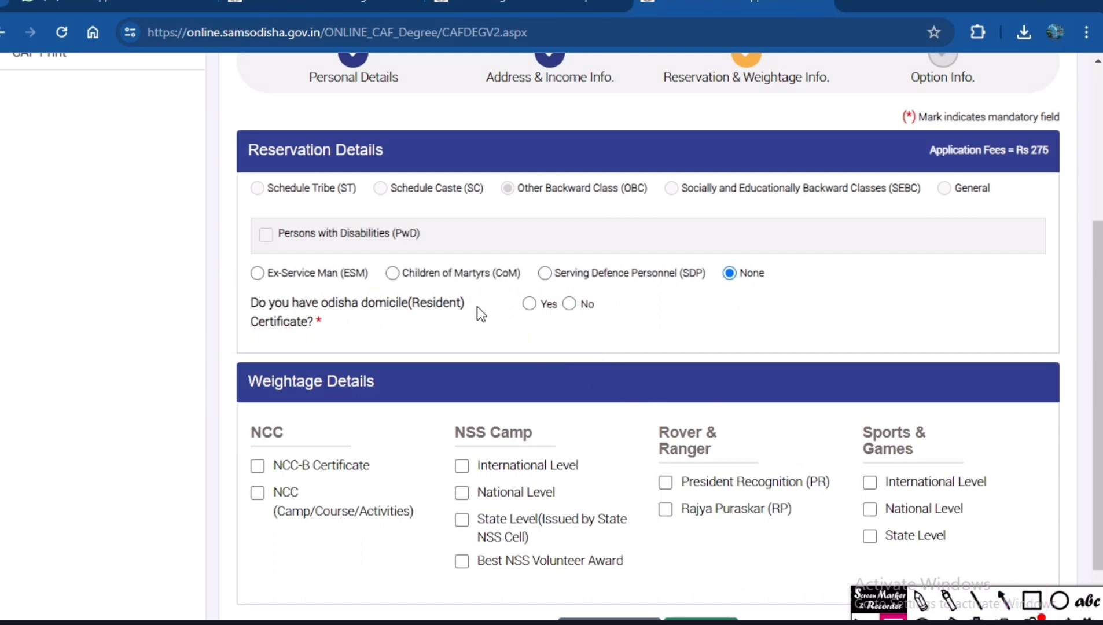
pyautogui.click(528, 303)
# Outline the NCC, NSS Camp, Rover & Ranger and Sports & Games groups in red, tick NCC-B Certificate with the marker, and clear the marks.
pyautogui.scroll(-2, 562, 423)
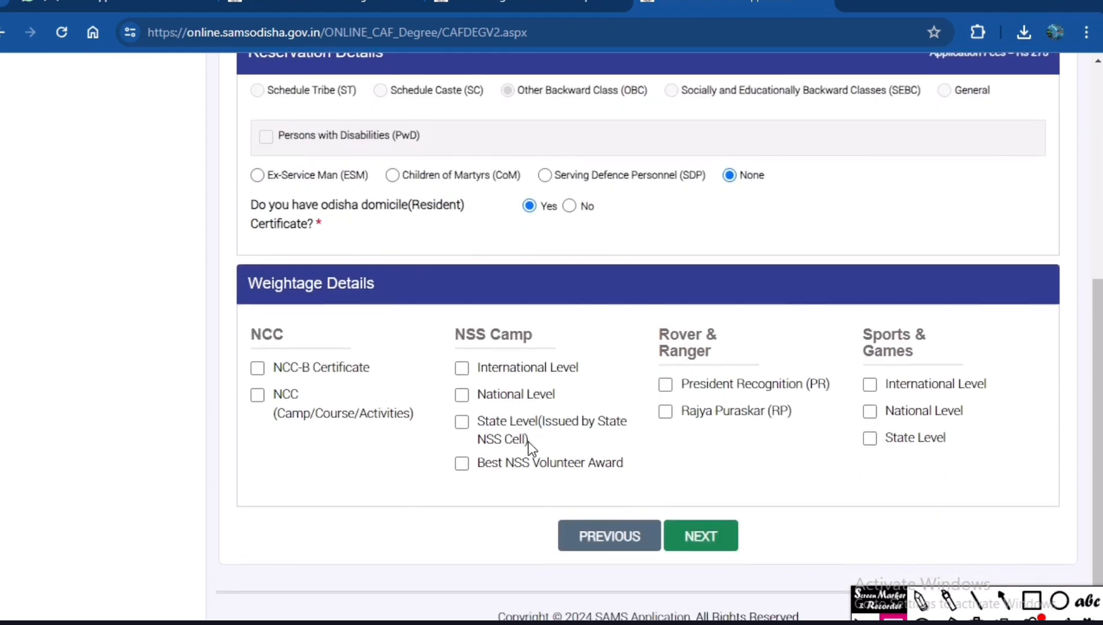
pyautogui.click(1032, 600)
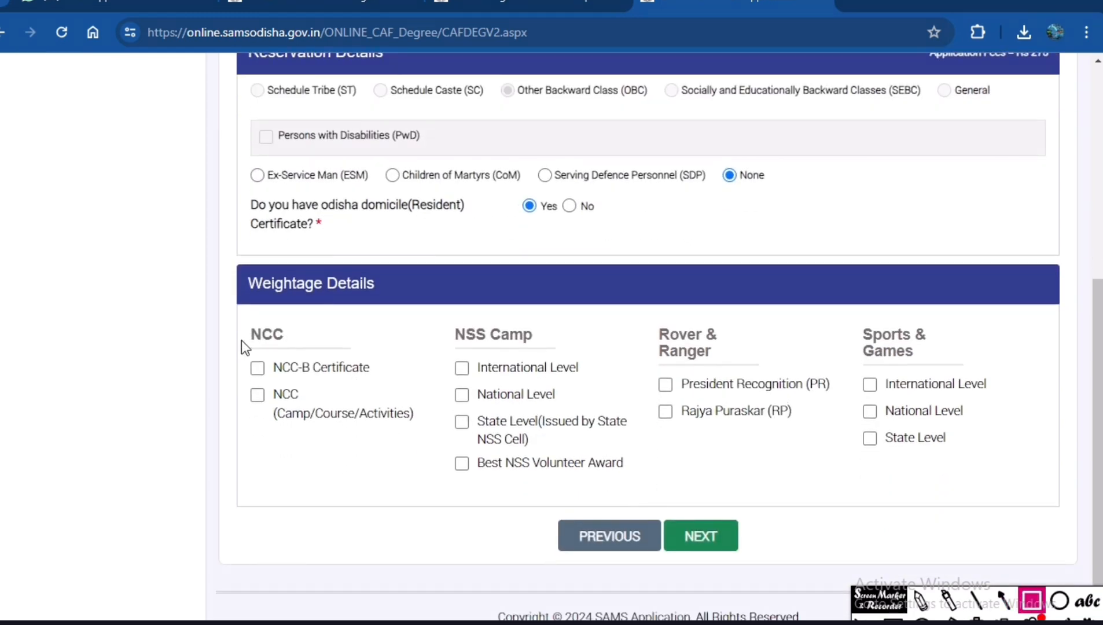
pyautogui.moveTo(226, 317)
pyautogui.mouseDown()
pyautogui.moveTo(306, 435)
pyautogui.moveTo(418, 449)
pyautogui.mouseUp()
pyautogui.moveTo(449, 293)
pyautogui.mouseDown()
pyautogui.moveTo(644, 518)
pyautogui.moveTo(637, 490)
pyautogui.mouseUp()
pyautogui.moveTo(632, 282); pyautogui.dragTo(838, 468)
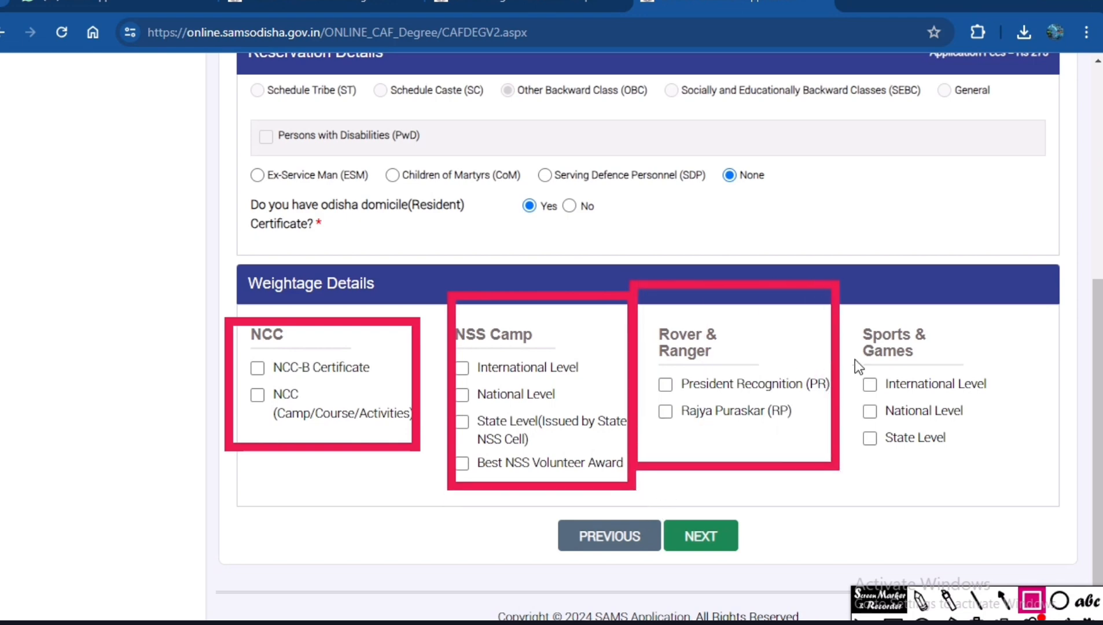
pyautogui.moveTo(841, 290)
pyautogui.mouseDown()
pyautogui.moveTo(919, 463)
pyautogui.moveTo(994, 470)
pyautogui.mouseUp()
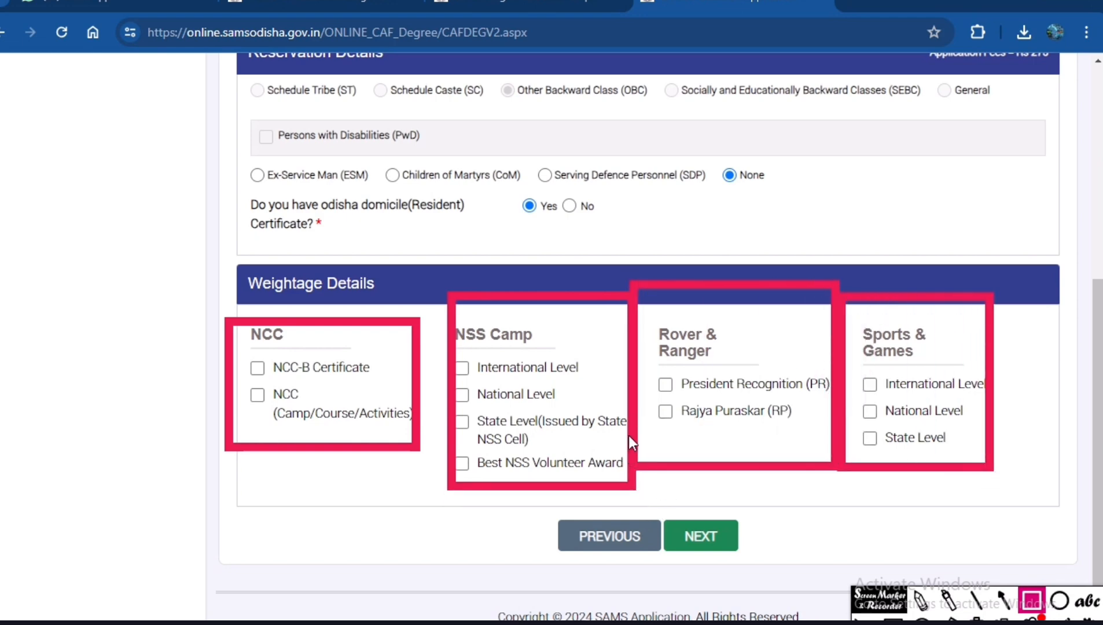
pyautogui.click(922, 600)
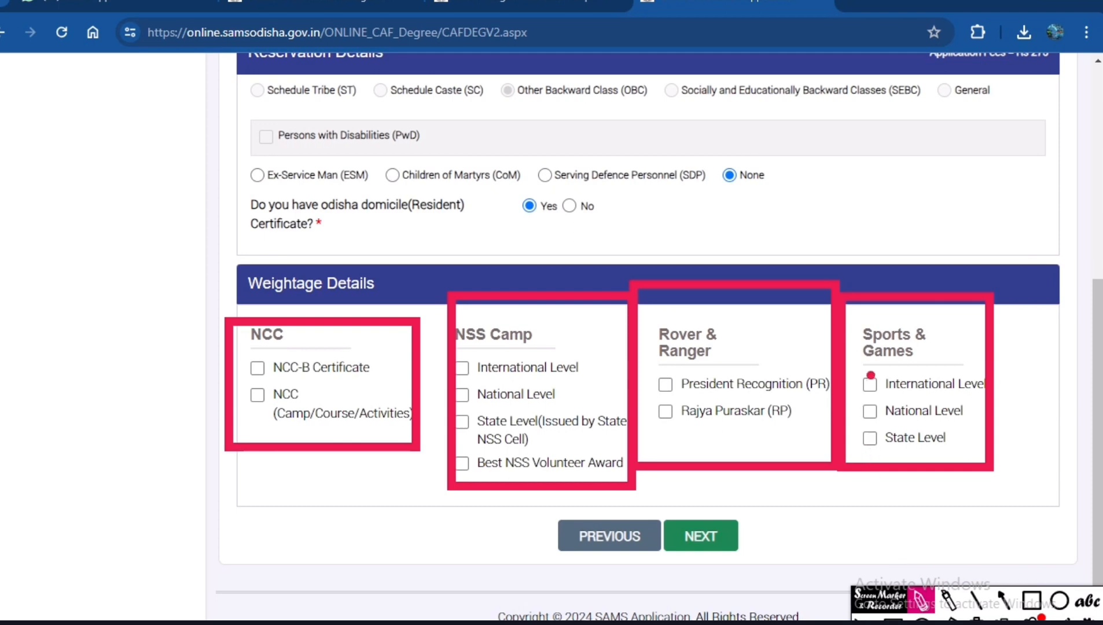
pyautogui.moveTo(258, 370); pyautogui.dragTo(290, 358)
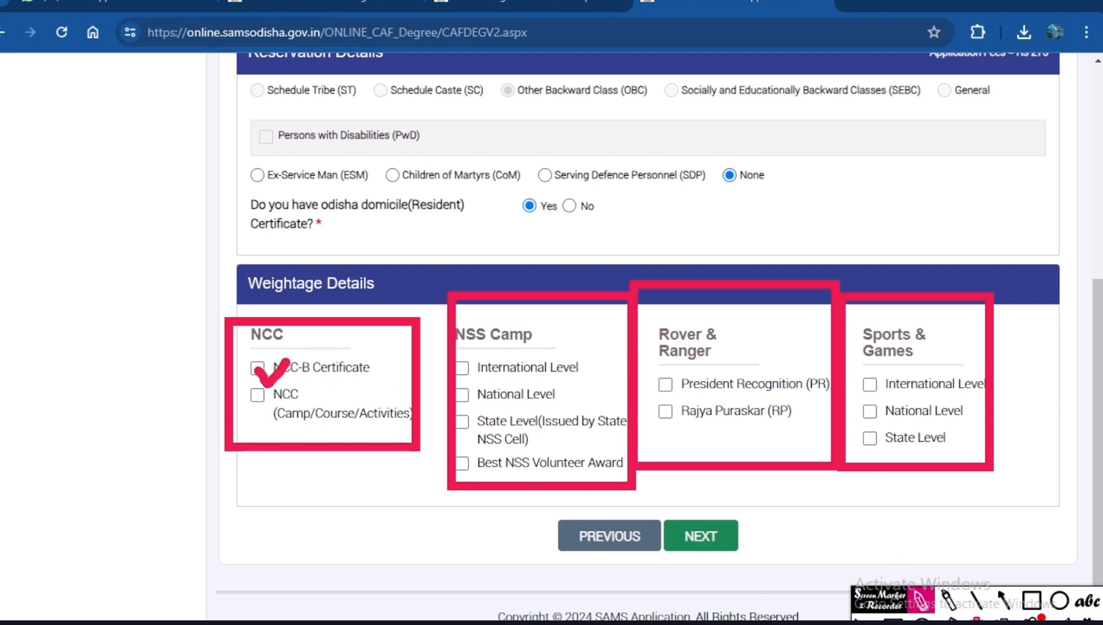
pyautogui.click(977, 621)
# Advance to the Option Info. stage, outline that stage in the progress bar with a red box, and clear it.
pyautogui.click(702, 537)
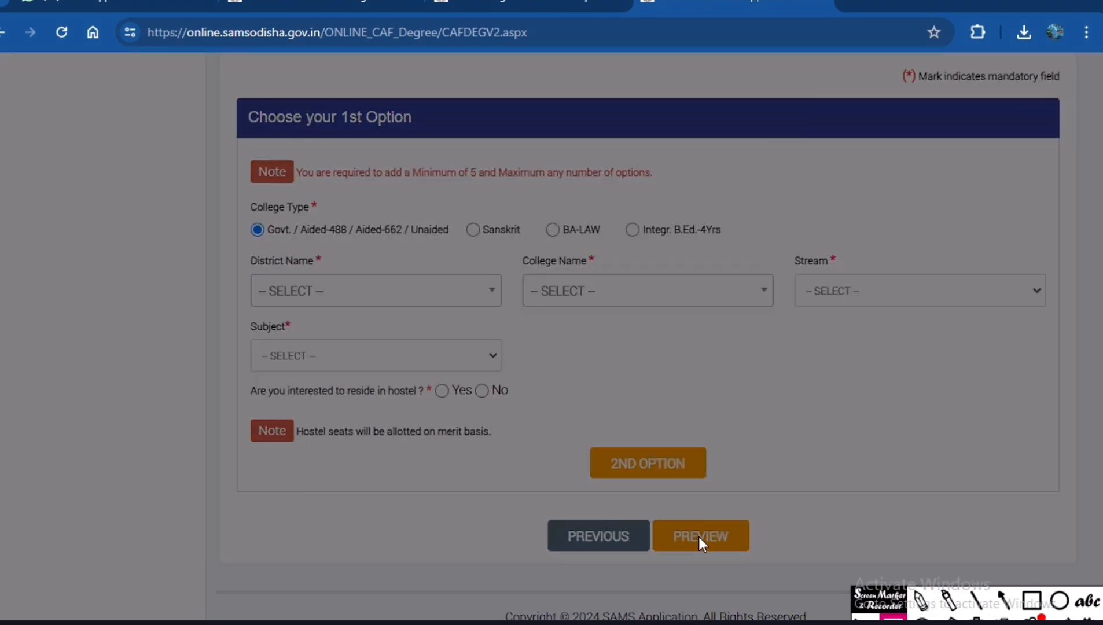
pyautogui.click(745, 470)
pyautogui.scroll(5, 556, 387)
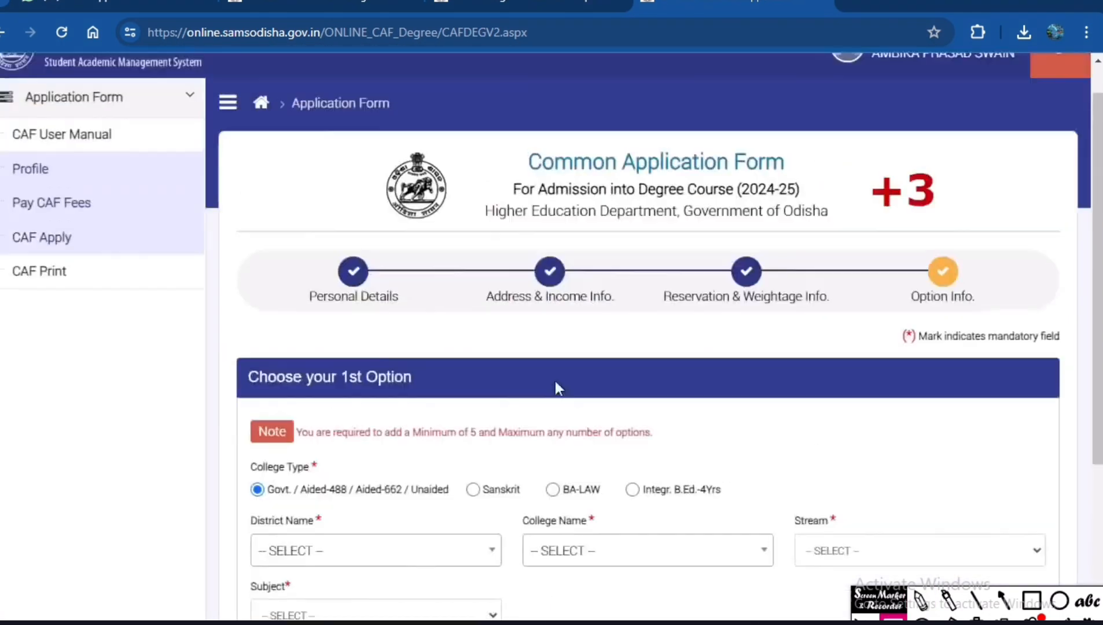
pyautogui.click(1032, 600)
pyautogui.moveTo(888, 250)
pyautogui.mouseDown()
pyautogui.moveTo(1018, 348)
pyautogui.moveTo(1038, 340)
pyautogui.mouseUp()
pyautogui.click(977, 621)
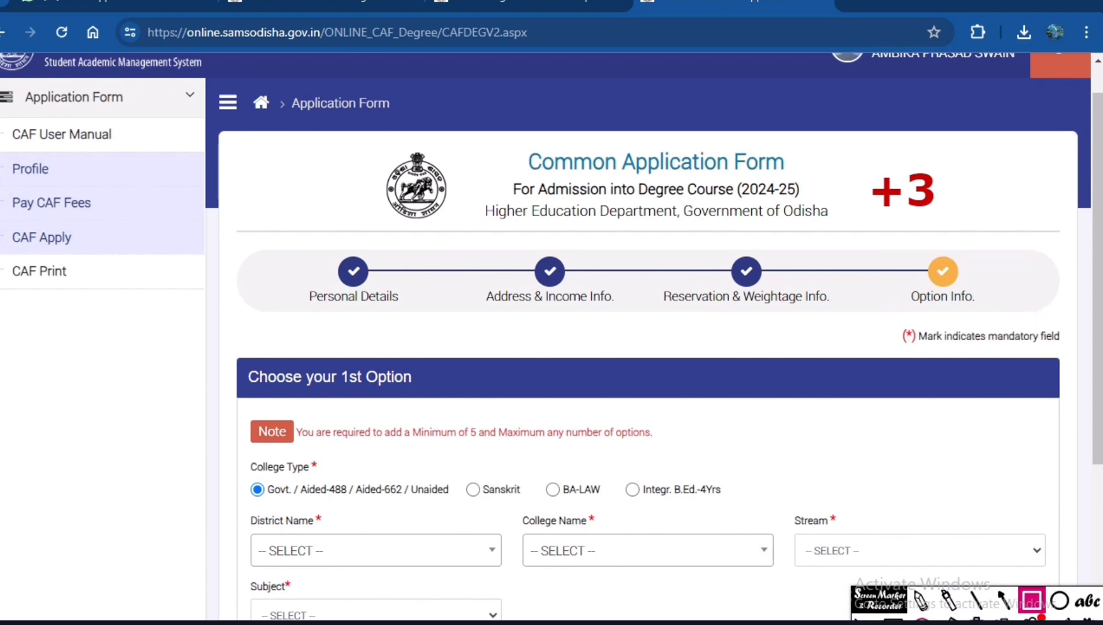
pyautogui.click(1032, 601)
# For the 1st option, choose the district NAYAGARH and the college NAYAGARH (AUTONOMUS) COLLEGE, NAYAGARH.
pyautogui.scroll(-3, 475, 434)
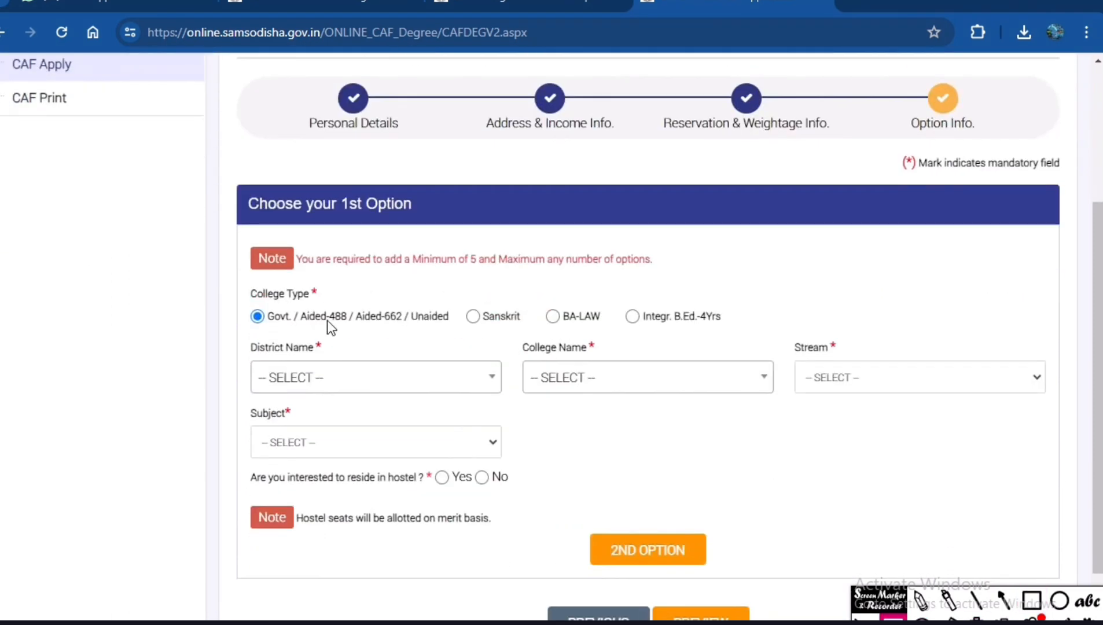
pyautogui.scroll(-2, 529, 332)
pyautogui.click(390, 296)
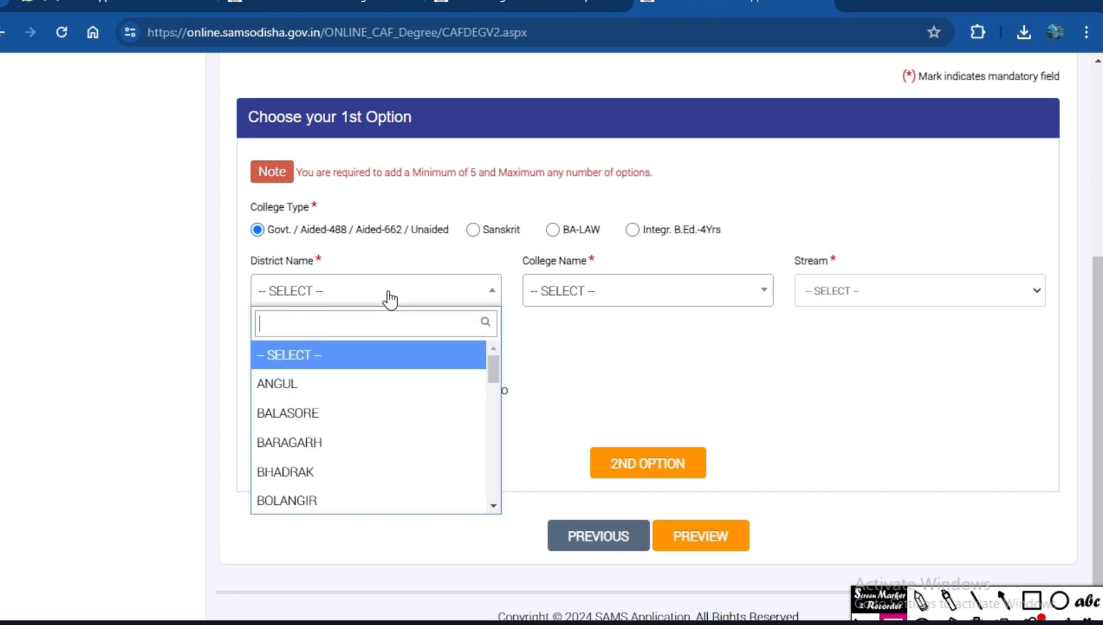
pyautogui.write('naya')
pyautogui.press('Return')
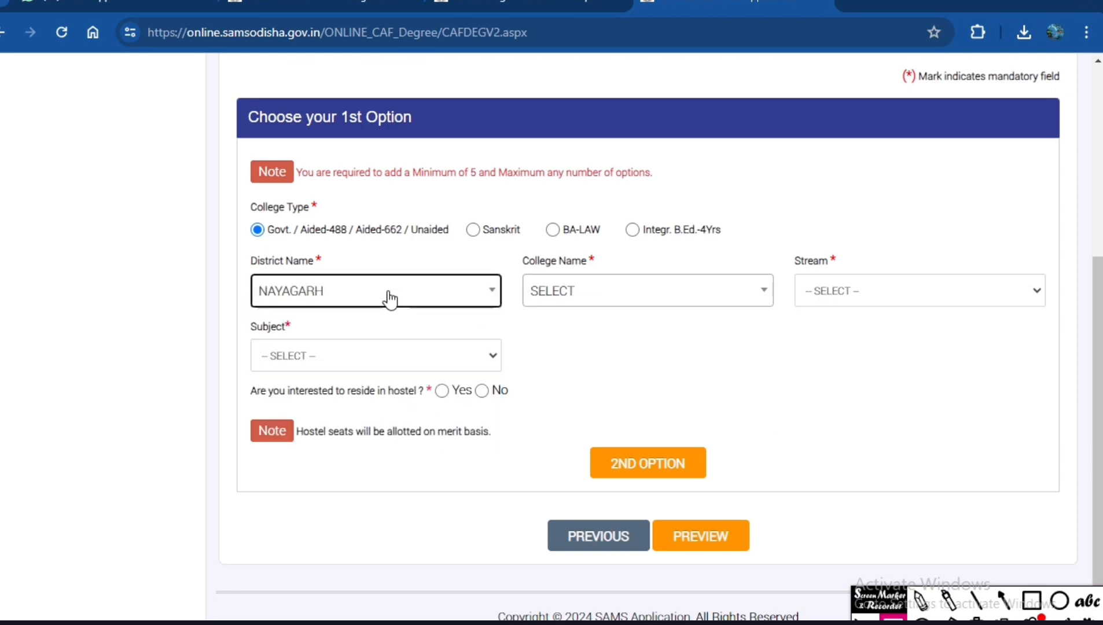
pyautogui.click(565, 284)
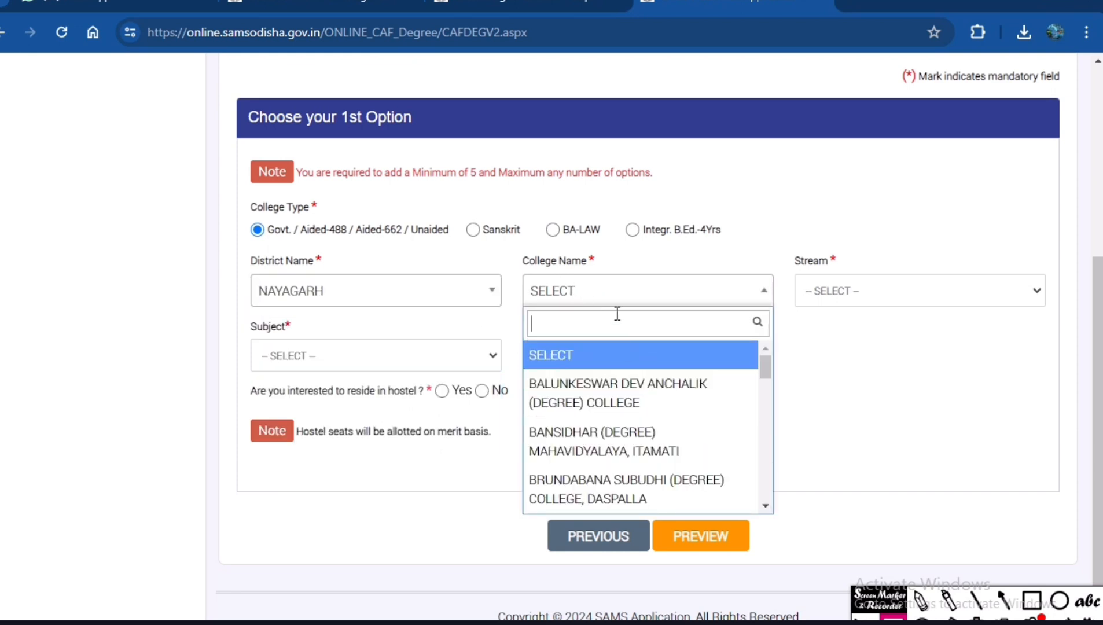
pyautogui.write('NAYA')
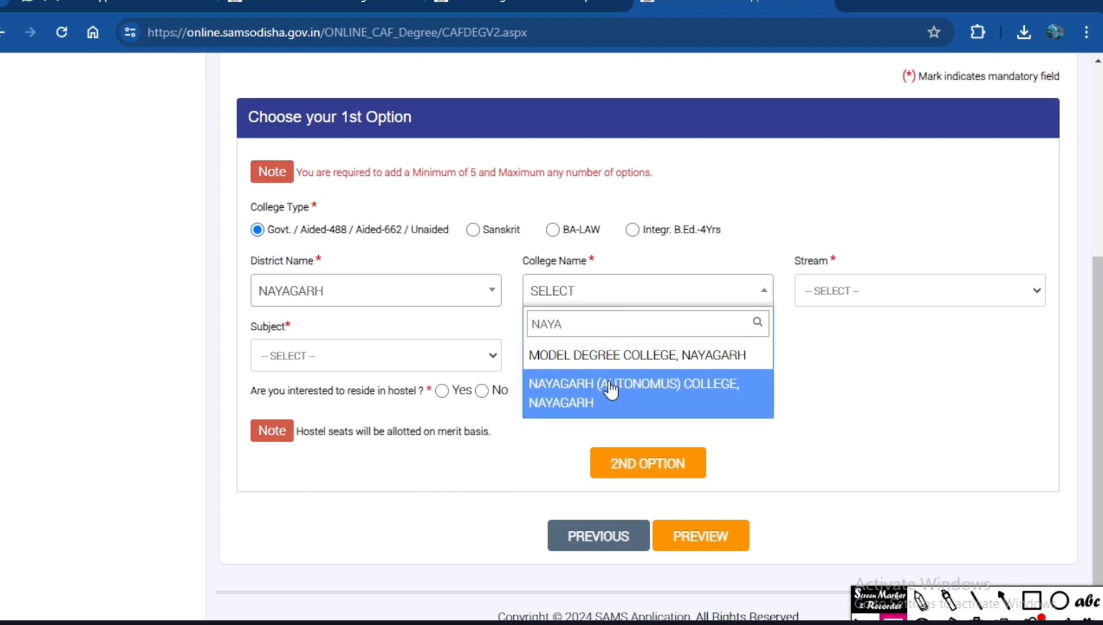
pyautogui.click(680, 386)
# Set both the stream and the subject of the 1st option to COMMERCE and accept the self-financing course consent.
pyautogui.click(860, 301)
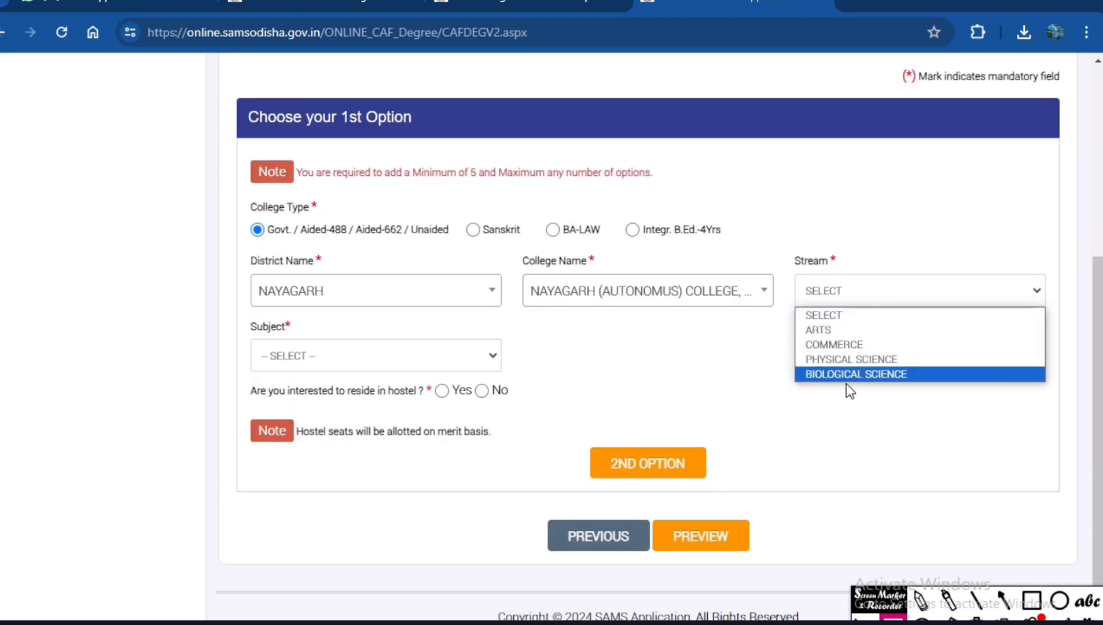
pyautogui.click(841, 345)
pyautogui.click(419, 366)
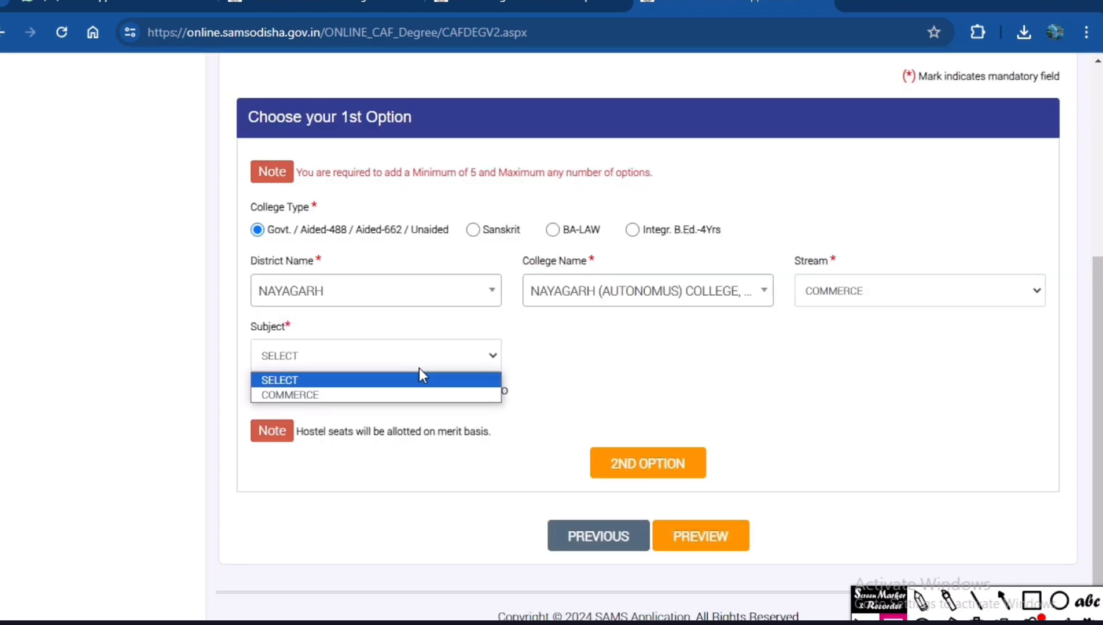
pyautogui.click(306, 394)
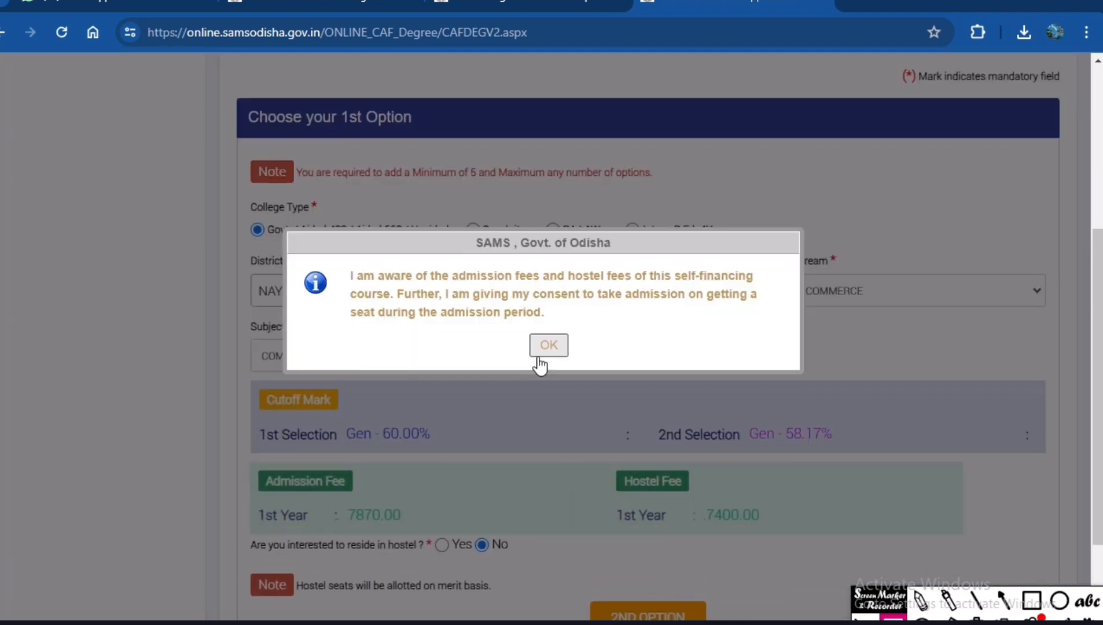
pyautogui.click(546, 347)
pyautogui.scroll(-3, 548, 353)
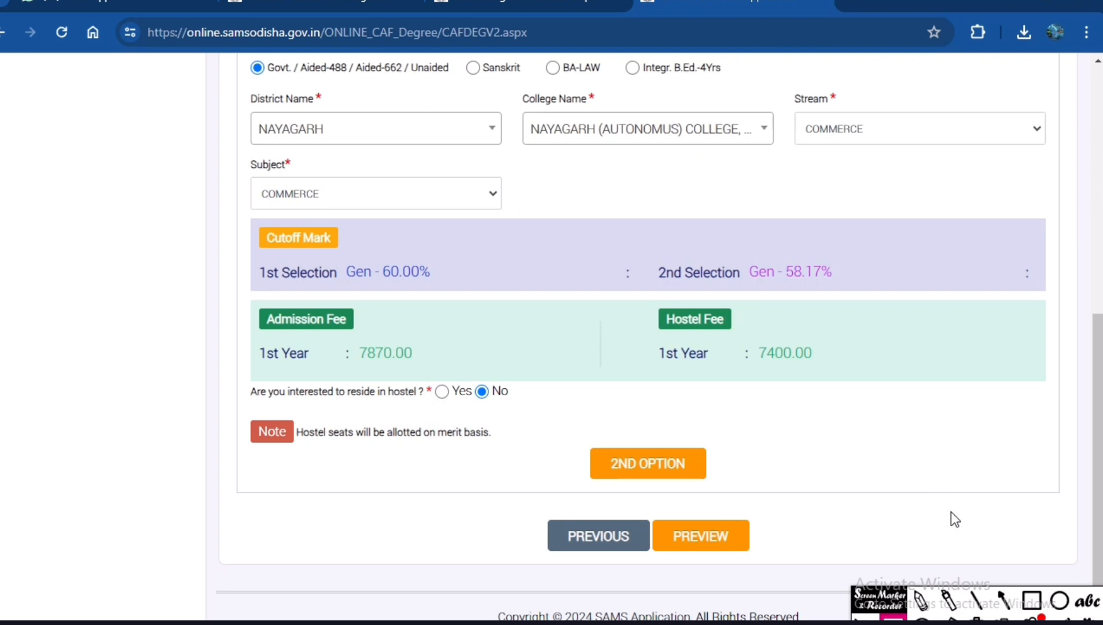
pyautogui.click(689, 469)
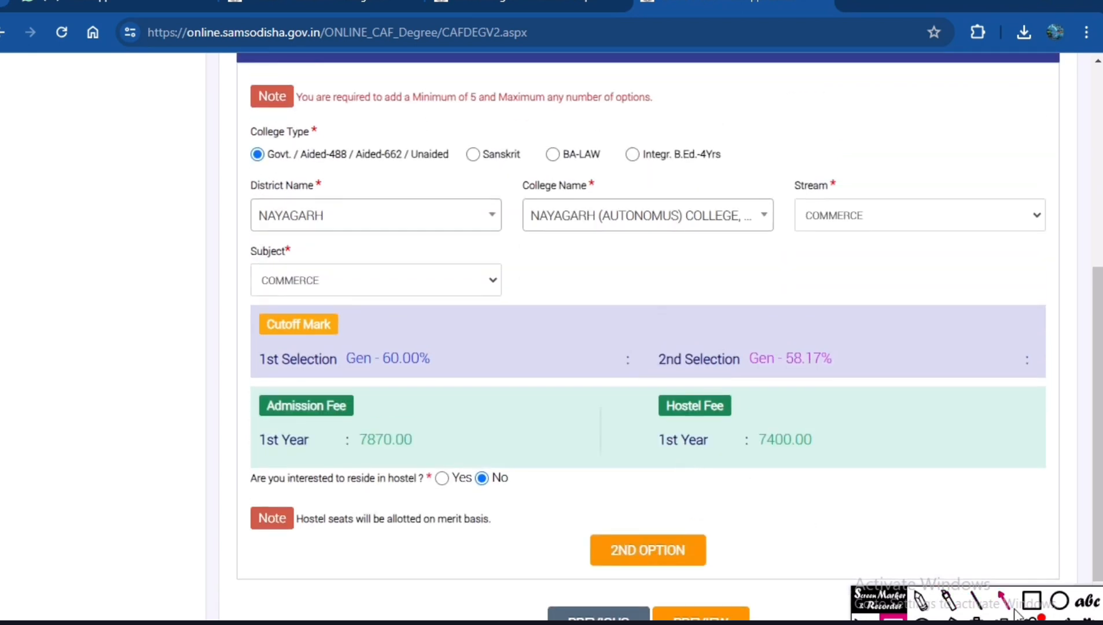
# Outline the 1st and 2nd selection cutoff marks, the admission fee and the hostel fee in red, and clear the boxes.
pyautogui.click(1032, 600)
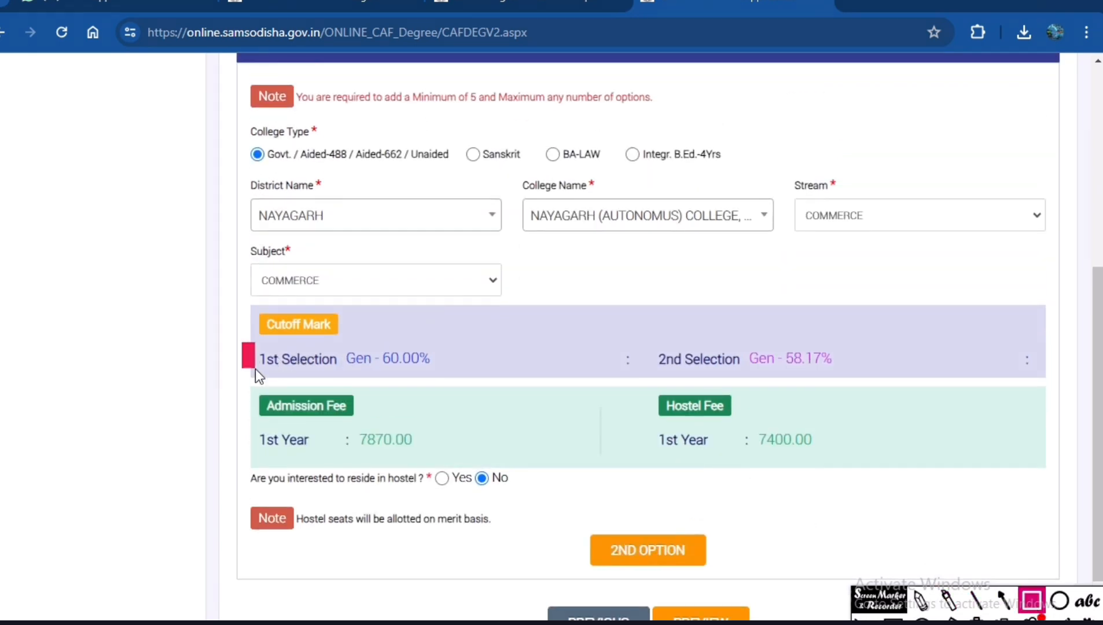
pyautogui.moveTo(256, 370)
pyautogui.mouseDown()
pyautogui.moveTo(454, 395)
pyautogui.moveTo(484, 385)
pyautogui.mouseUp()
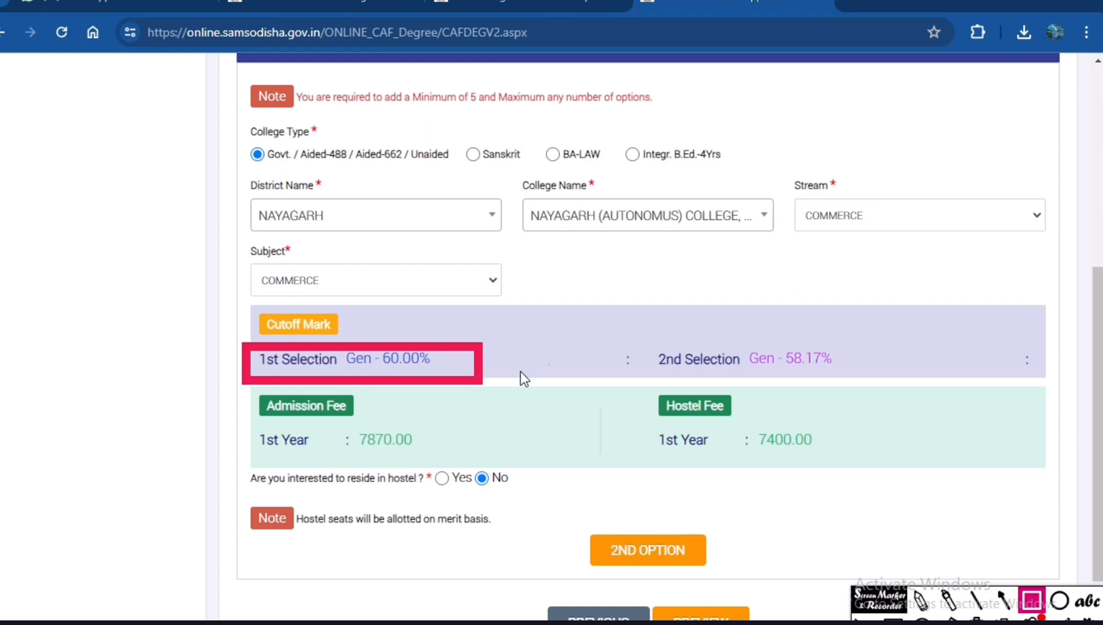
pyautogui.moveTo(651, 336)
pyautogui.mouseDown()
pyautogui.moveTo(768, 379)
pyautogui.moveTo(881, 382)
pyautogui.mouseUp()
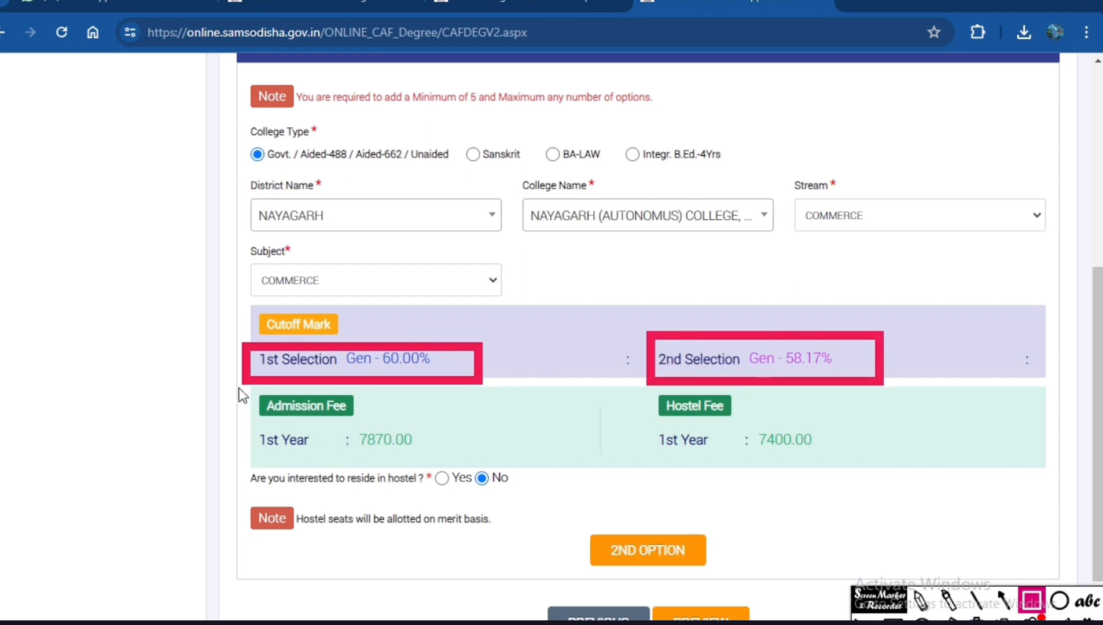
pyautogui.moveTo(243, 392)
pyautogui.mouseDown()
pyautogui.moveTo(317, 485)
pyautogui.moveTo(489, 482)
pyautogui.mouseUp()
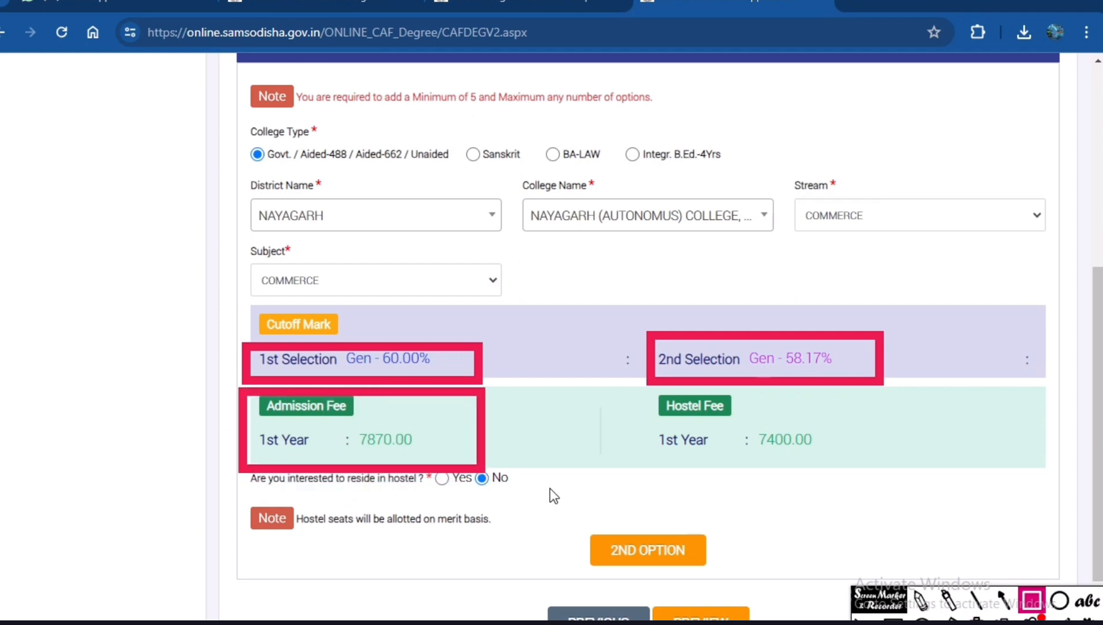
pyautogui.moveTo(630, 431); pyautogui.dragTo(855, 466)
pyautogui.click(976, 620)
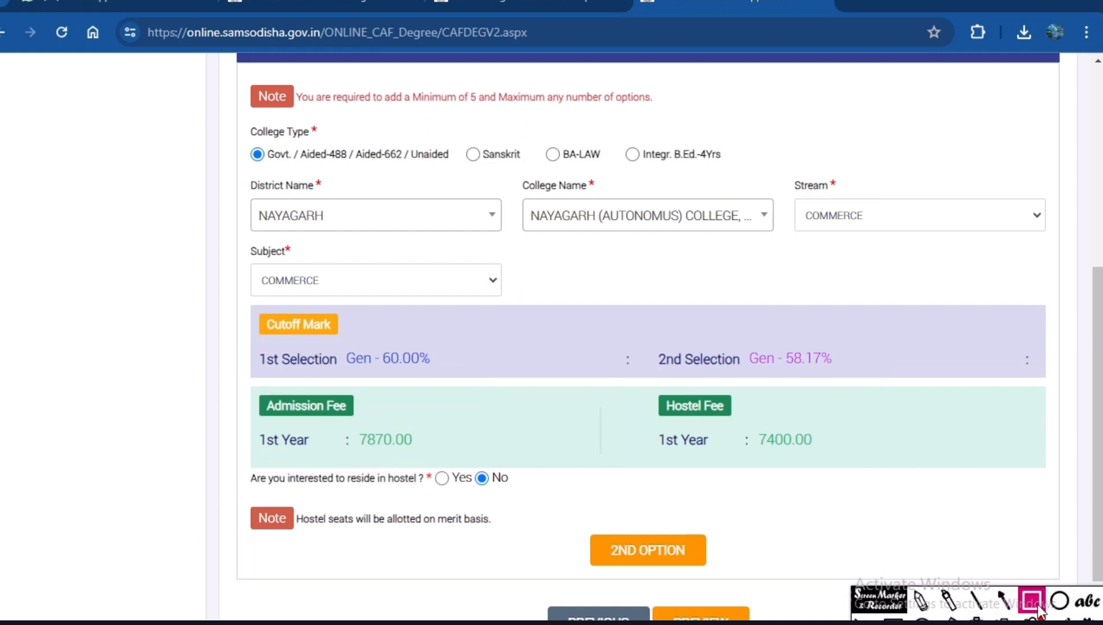
# Outline the hostel residence question in red, clear the box, and add the 1st option to proceed to the 2nd.
pyautogui.moveTo(235, 460)
pyautogui.mouseDown()
pyautogui.moveTo(357, 492)
pyautogui.moveTo(531, 497)
pyautogui.mouseUp()
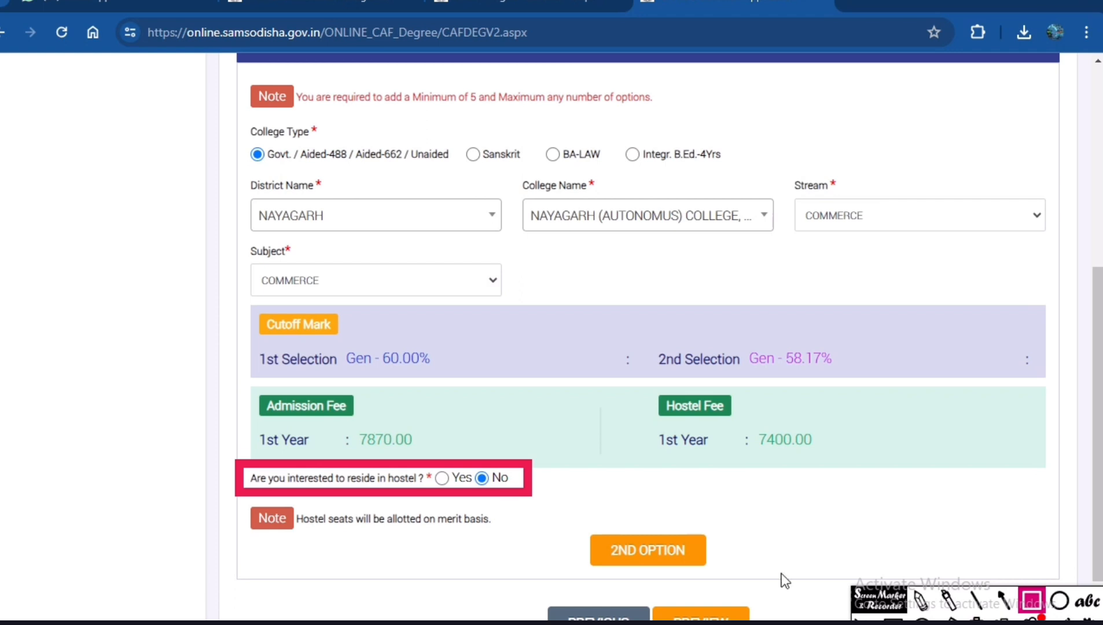
pyautogui.click(977, 619)
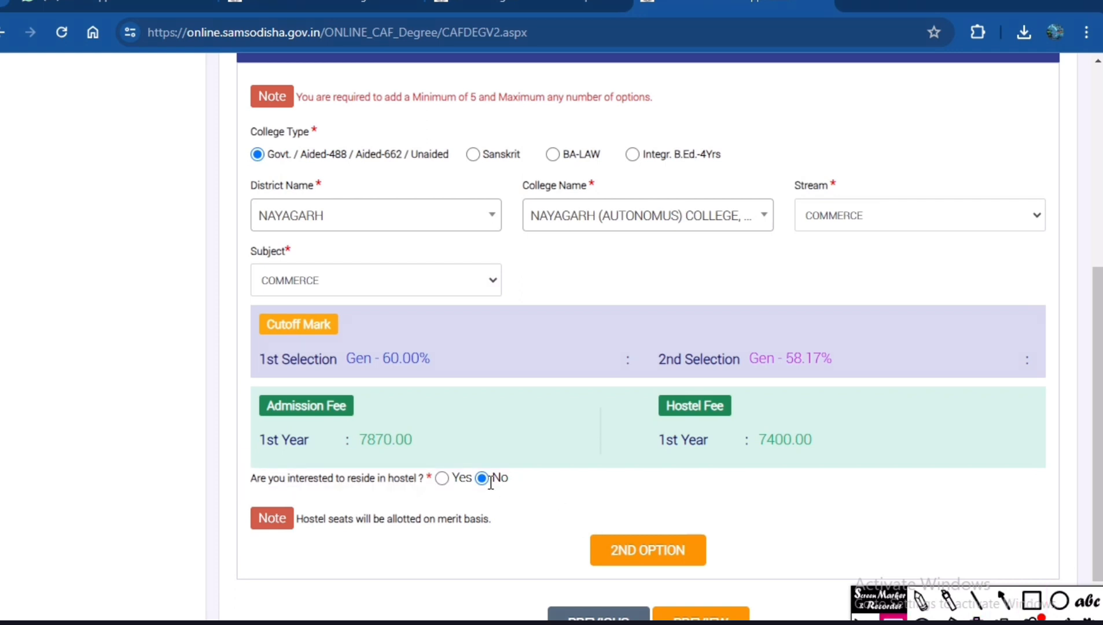
pyautogui.click(652, 559)
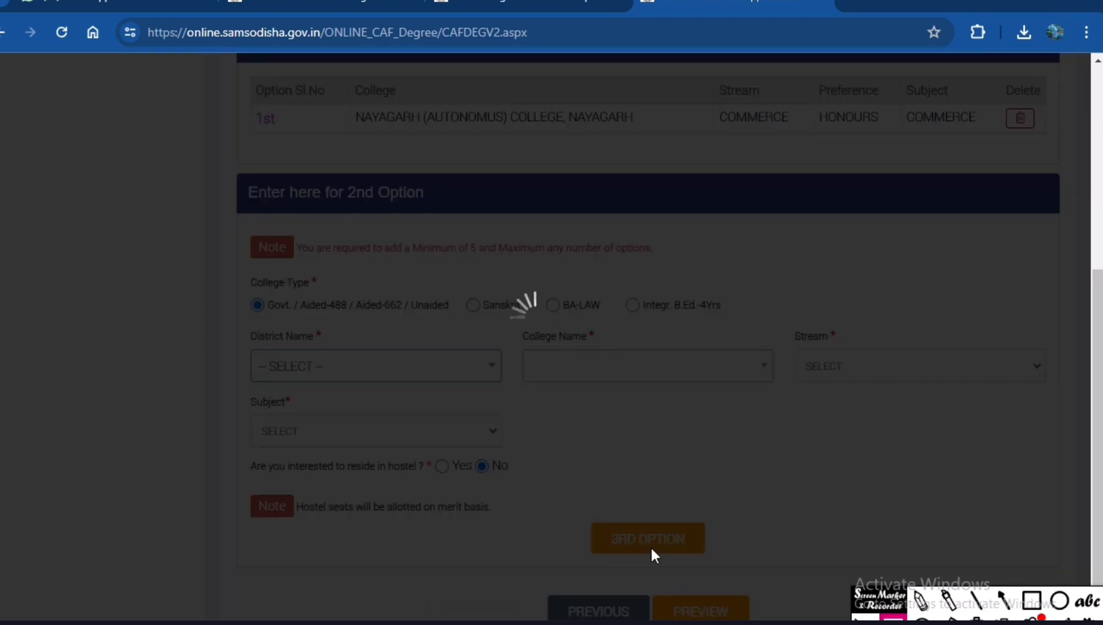
# Review the saved 1st choice and set the district of the 2nd option to KHURDA.
pyautogui.scroll(5, 389, 323)
pyautogui.scroll(-3, 393, 328)
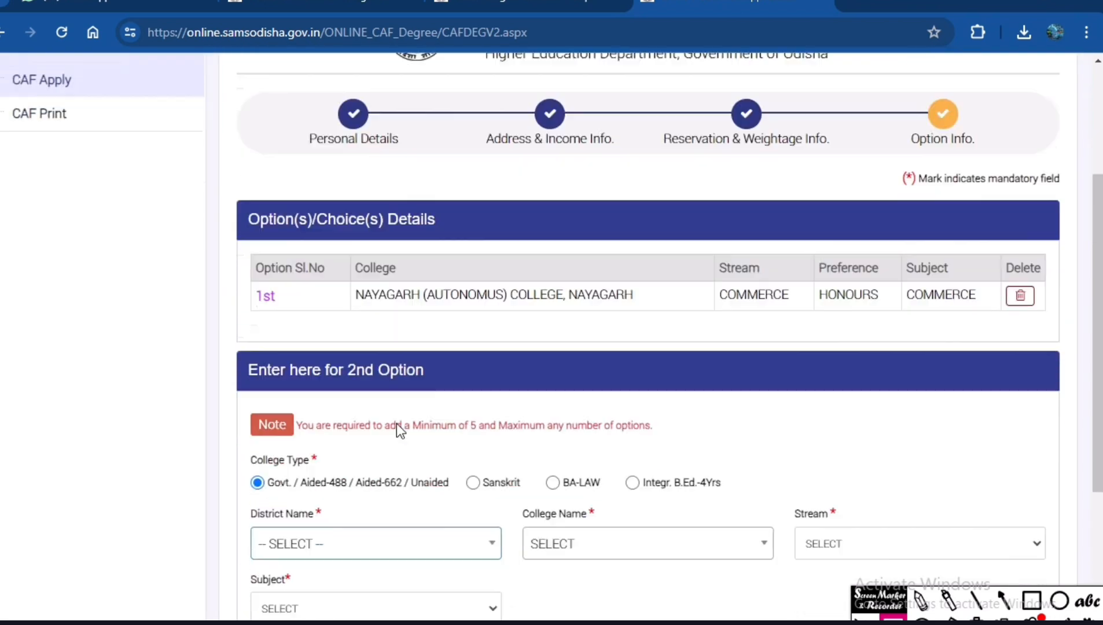
pyautogui.scroll(2, 307, 451)
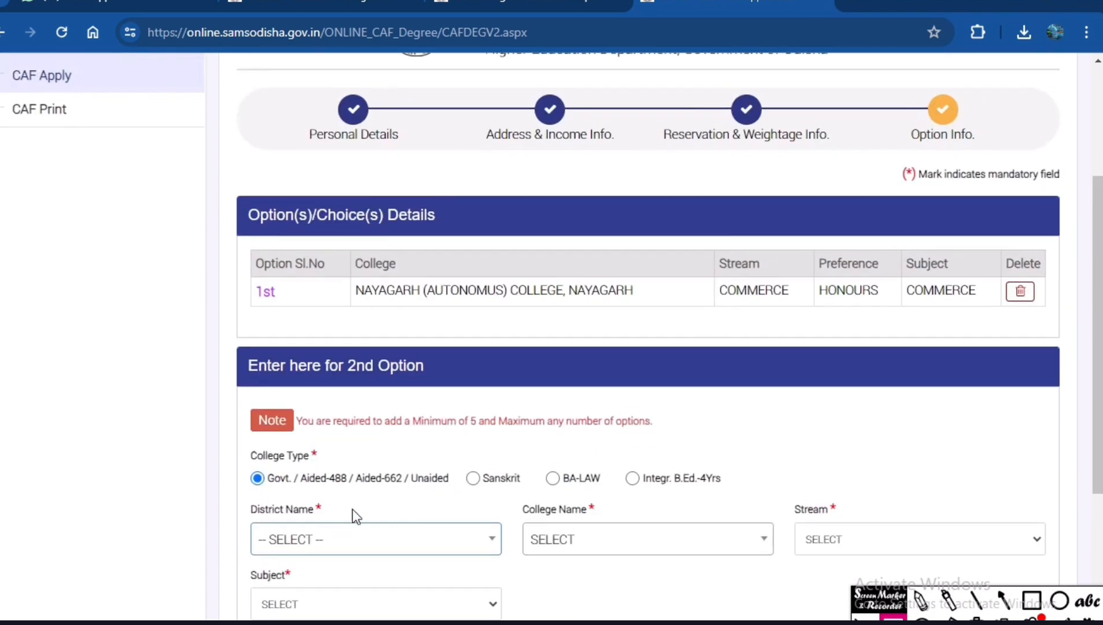
pyautogui.scroll(-3, 352, 515)
pyautogui.click(317, 368)
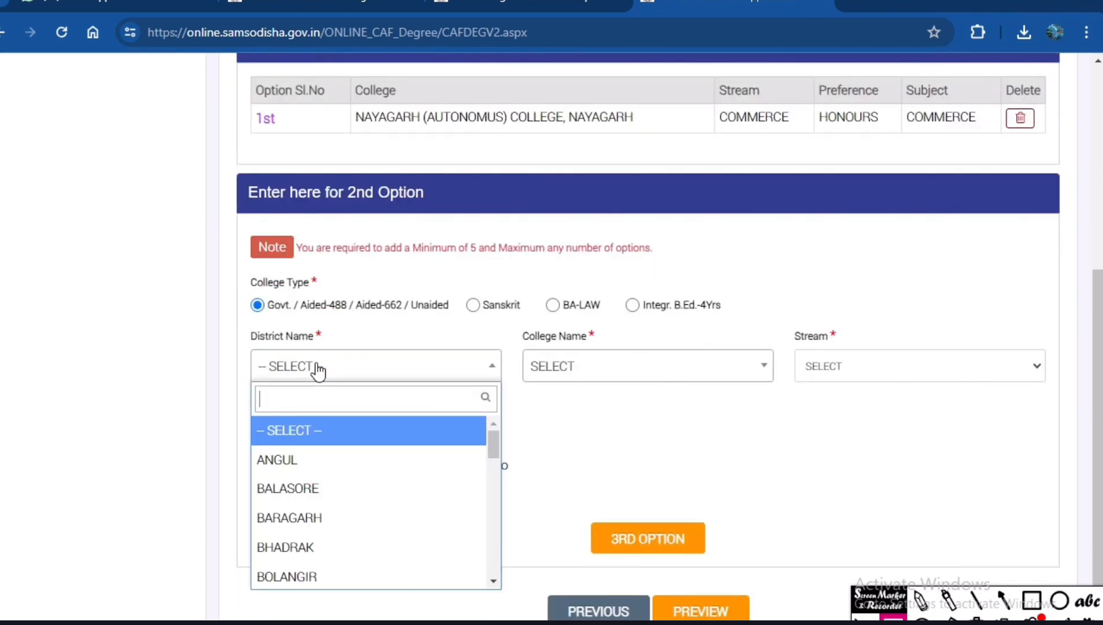
pyautogui.write('KH')
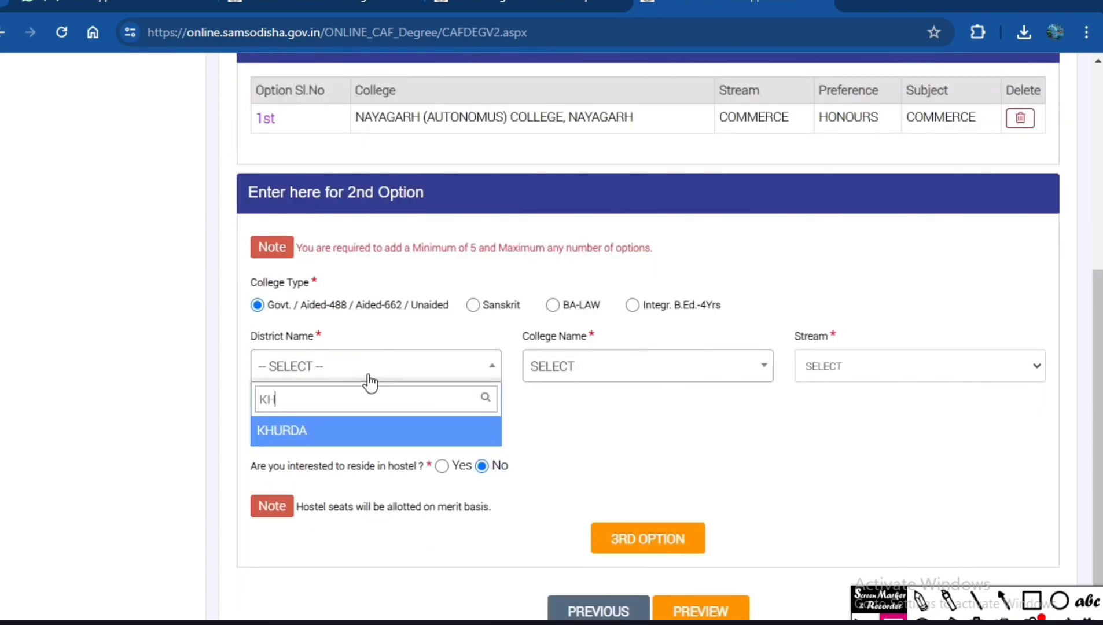
pyautogui.click(325, 431)
# Search the college list and choose BUXI JAGABANDHU BIDYADHAR (AUTONOMOUS) COLLEGE, BHUBANESWAR for the 2nd option.
pyautogui.click(598, 379)
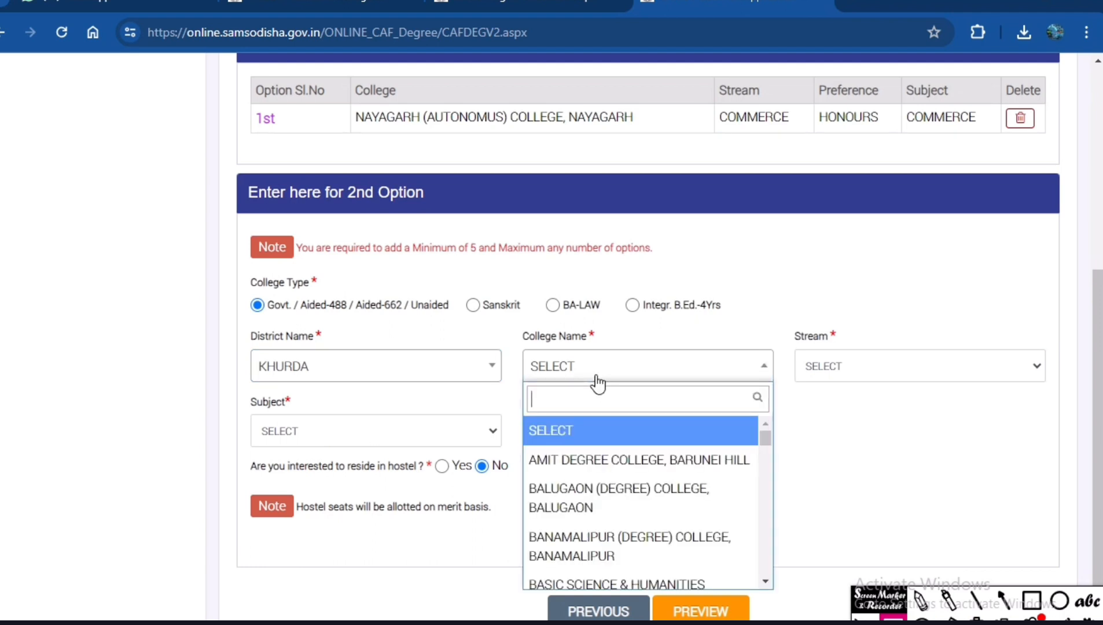
pyautogui.write('BJ')
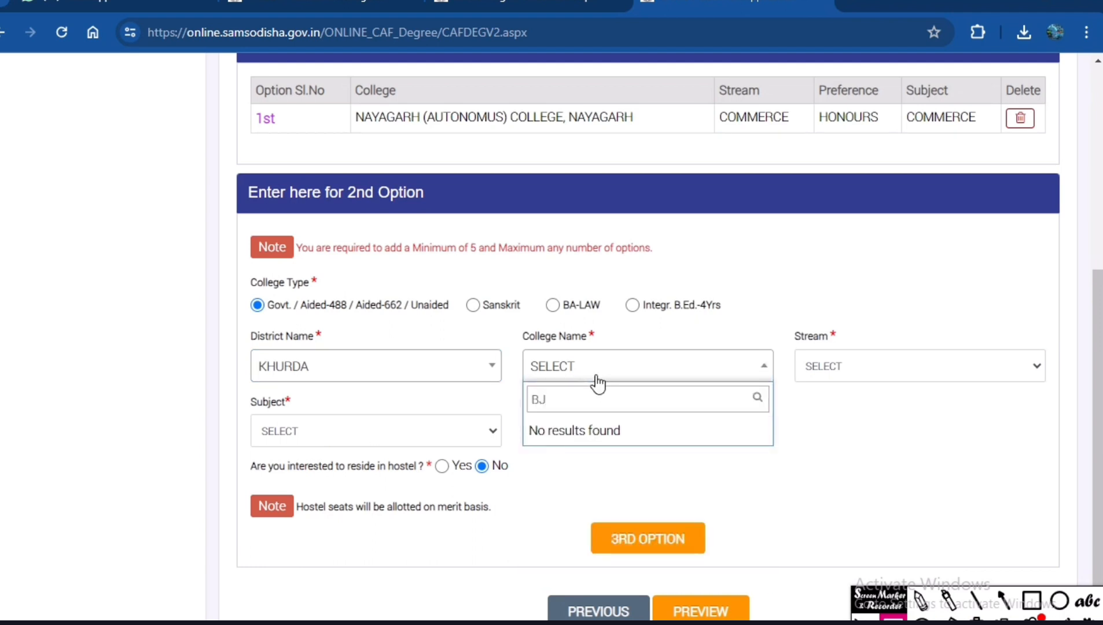
pyautogui.press('BackSpace')
pyautogui.press('BackSpace')
pyautogui.write('BUX')
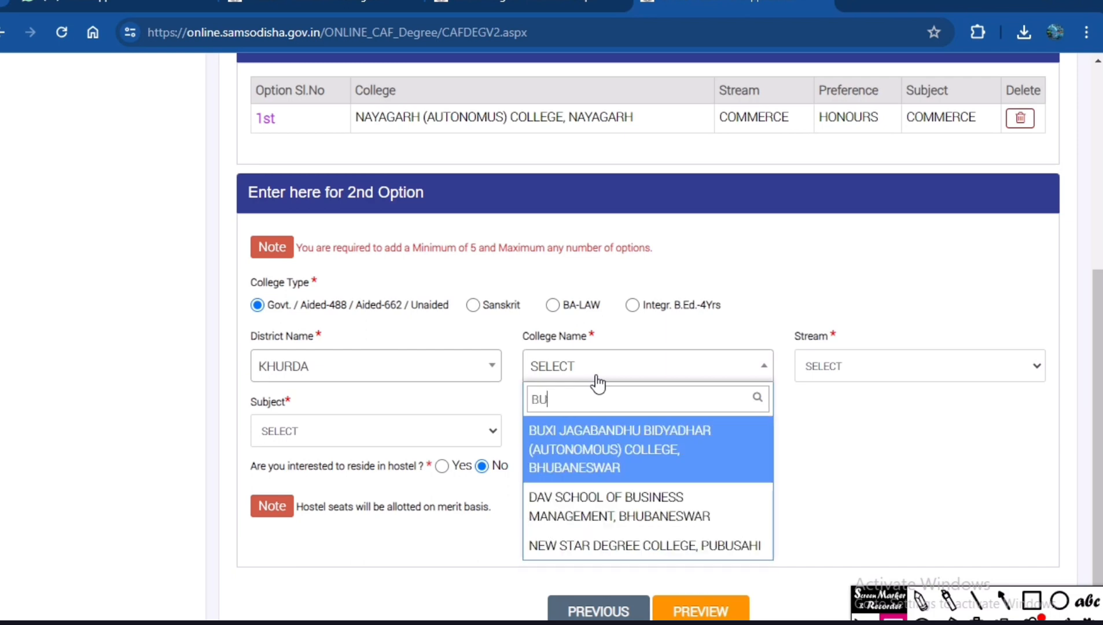
pyautogui.click(602, 444)
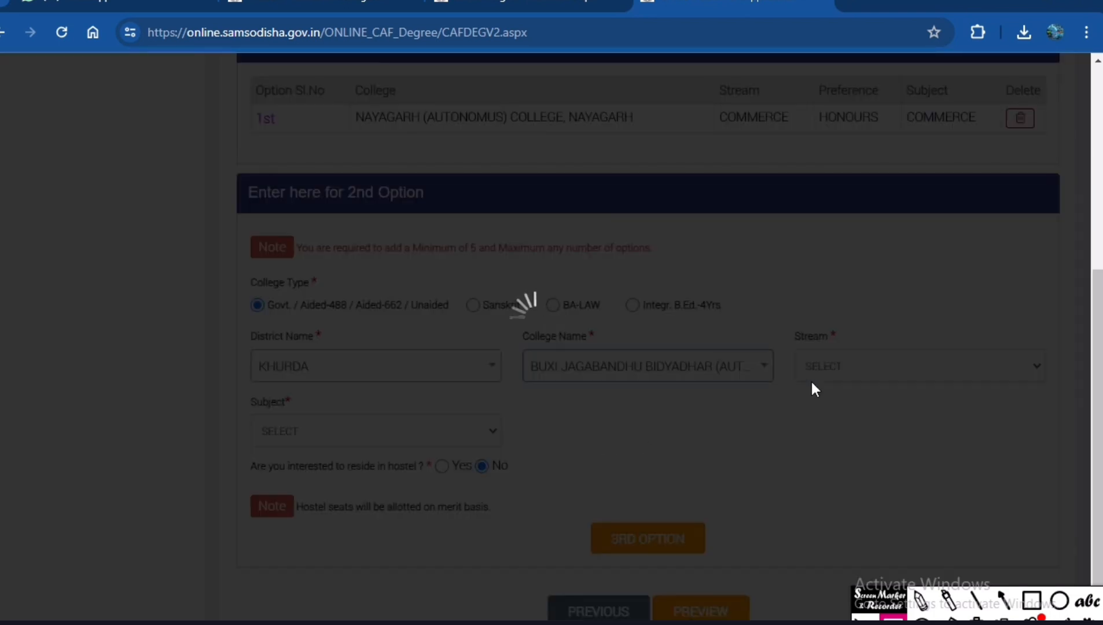
# Set both the stream and the subject of the 2nd option to COMMERCE and accept the fee consent notice.
pyautogui.click(878, 372)
pyautogui.click(856, 421)
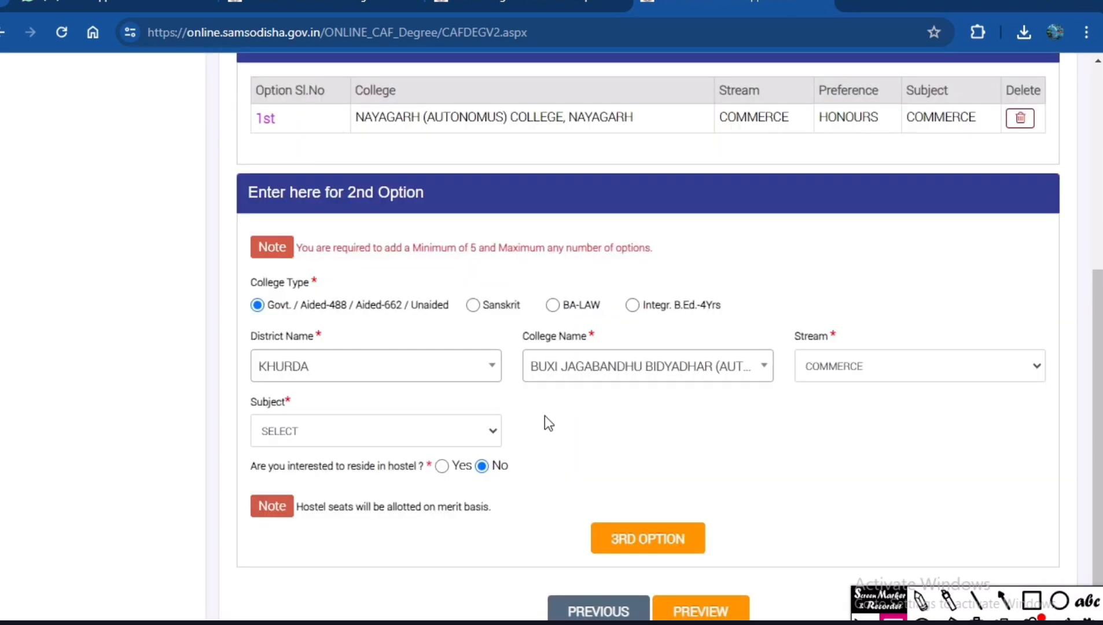
pyautogui.click(402, 431)
pyautogui.click(319, 469)
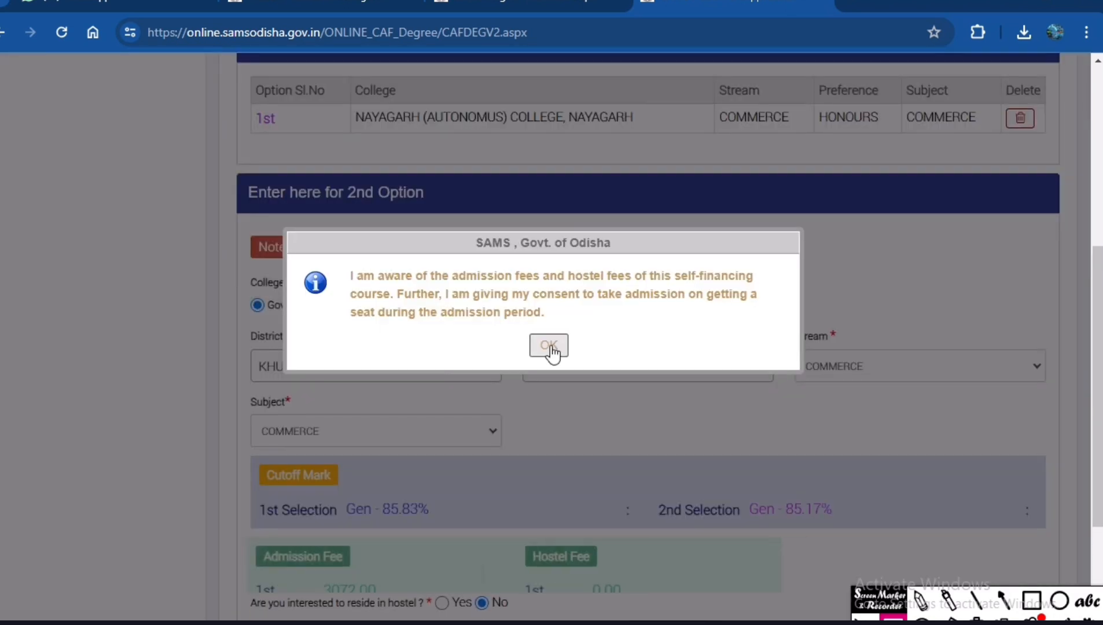
pyautogui.click(549, 346)
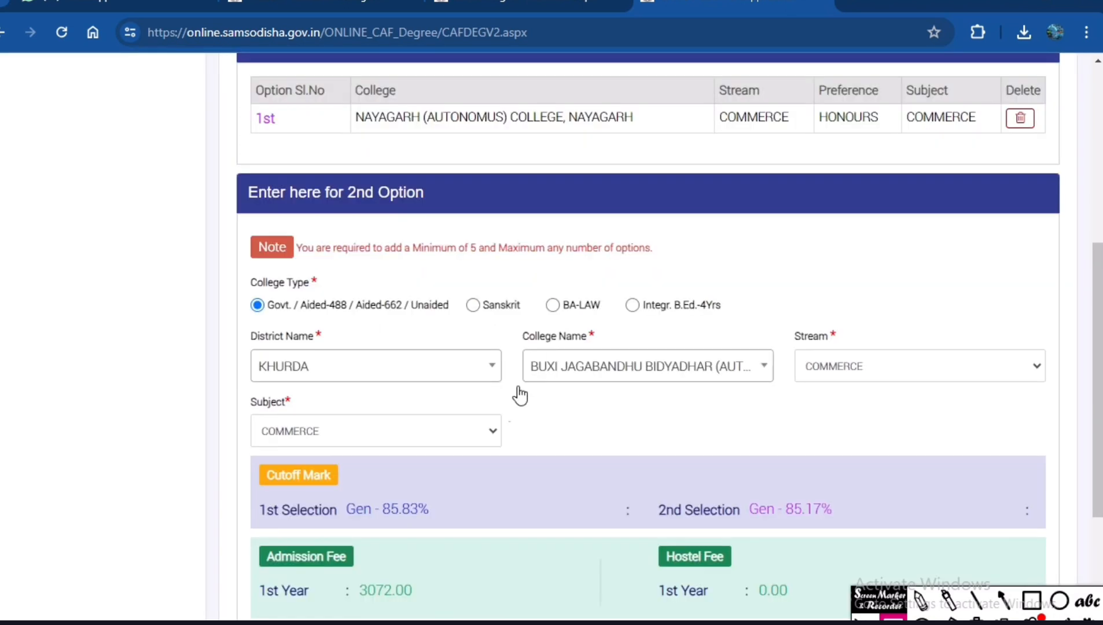
# Outline the 2nd option's 1st and 2nd selection cutoff marks, admission fee and hostel fee in red, and clear the boxes.
pyautogui.scroll(-4, 517, 395)
pyautogui.click(1031, 602)
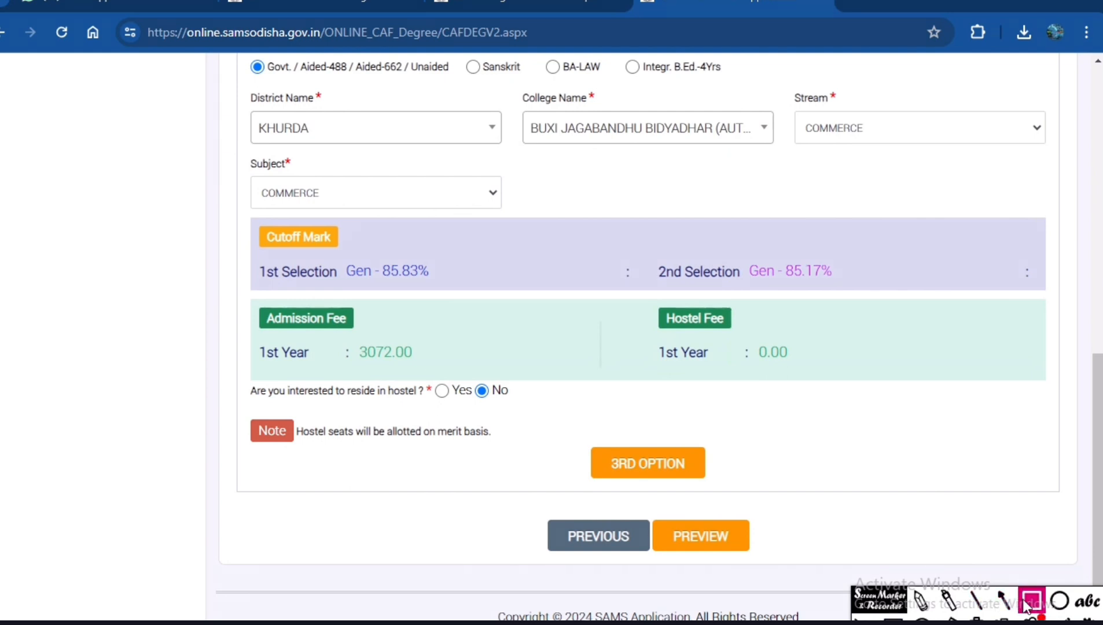
pyautogui.moveTo(242, 219); pyautogui.dragTo(486, 301)
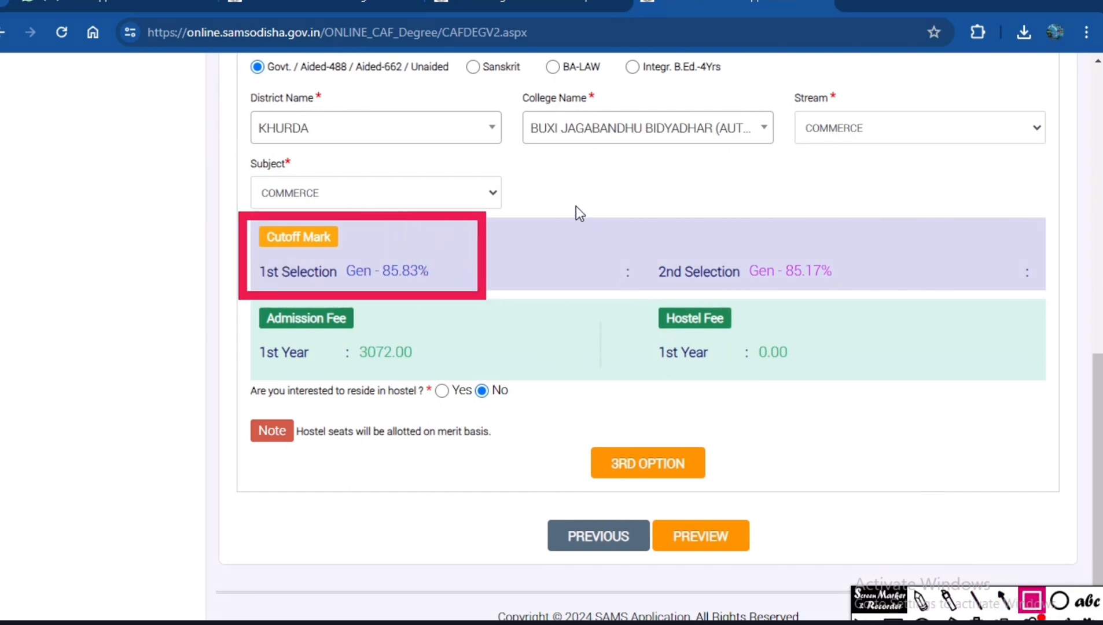
pyautogui.moveTo(576, 206)
pyautogui.mouseDown()
pyautogui.moveTo(832, 285)
pyautogui.moveTo(917, 292)
pyautogui.mouseUp()
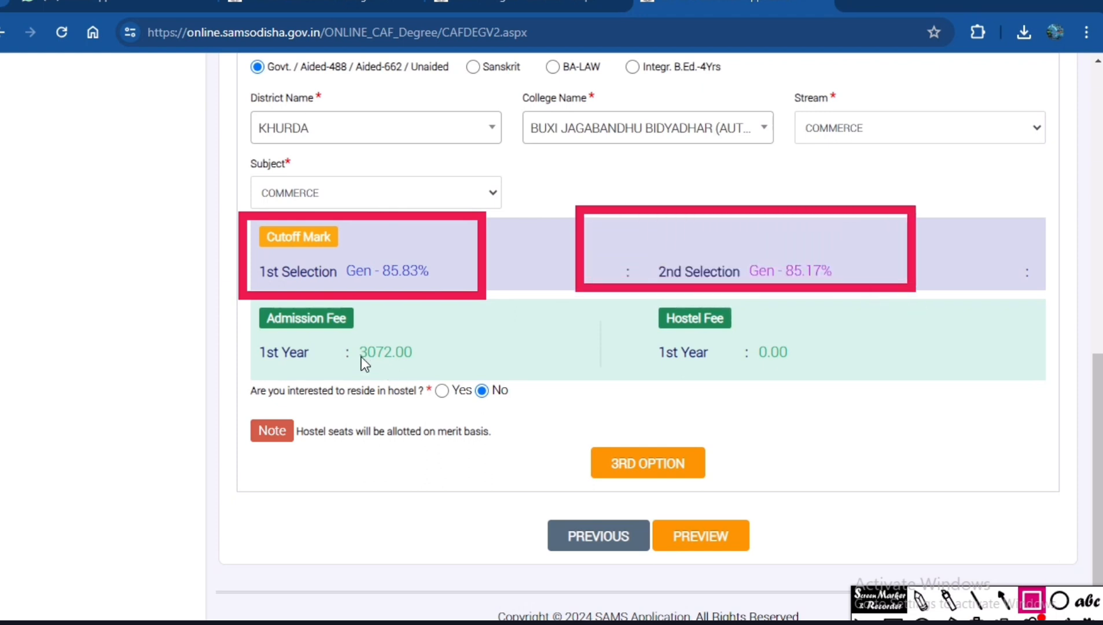
pyautogui.moveTo(247, 308)
pyautogui.mouseDown()
pyautogui.moveTo(255, 366)
pyautogui.moveTo(460, 387)
pyautogui.mouseUp()
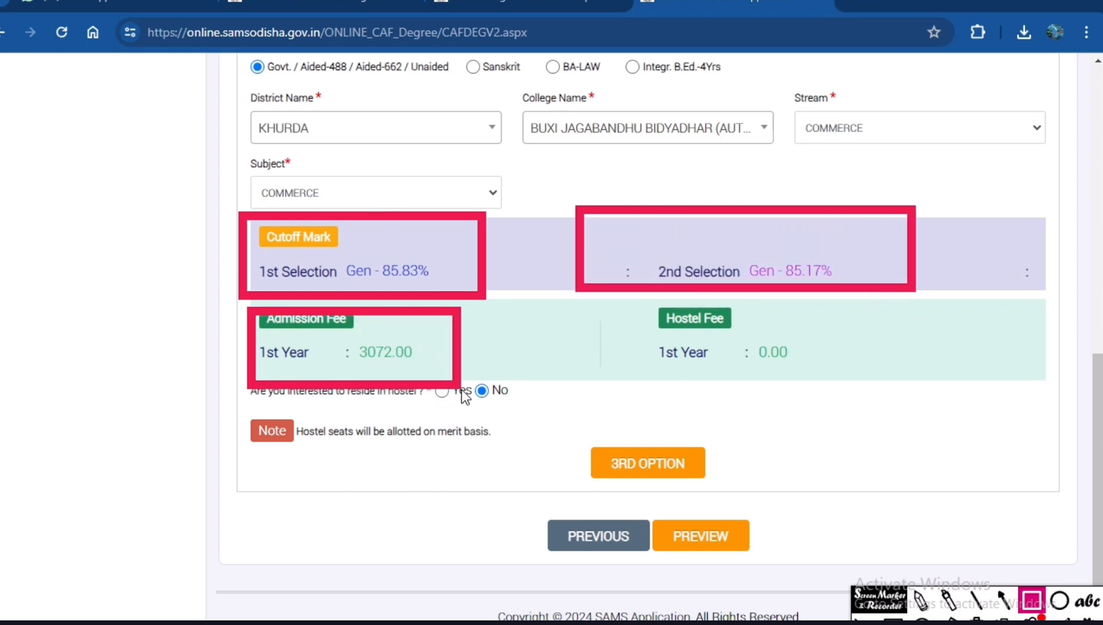
pyautogui.moveTo(581, 296)
pyautogui.mouseDown()
pyautogui.moveTo(781, 409)
pyautogui.moveTo(856, 384)
pyautogui.mouseUp()
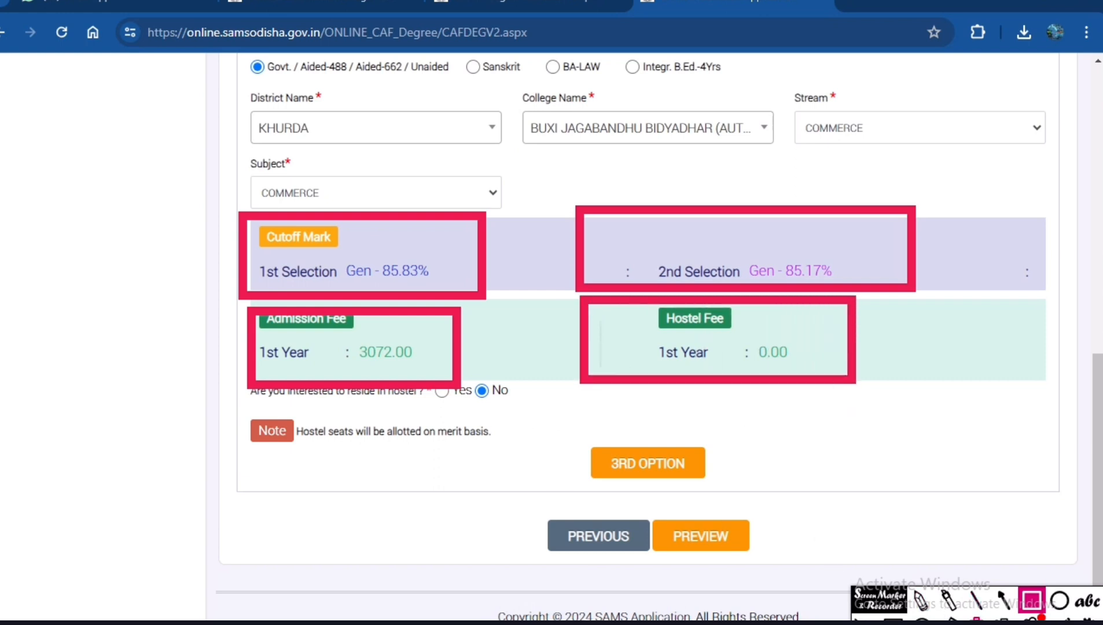
pyautogui.click(977, 618)
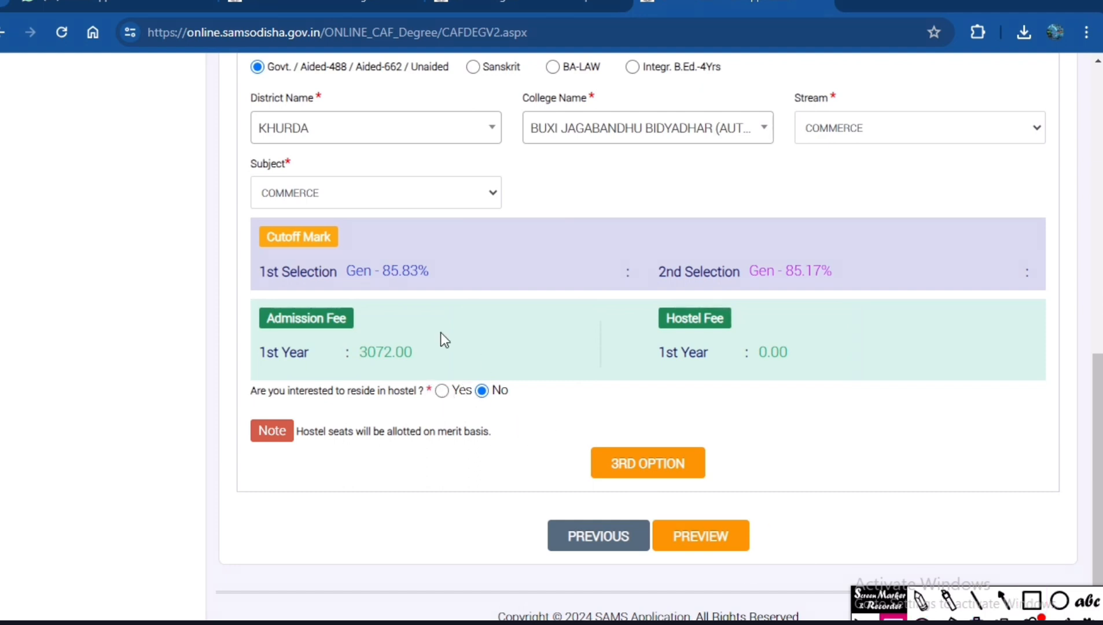
# Check the hostel seat strength by answering Yes, set hostel residence back to No, and add the 2nd option to proceed to the 3rd.
pyautogui.click(442, 391)
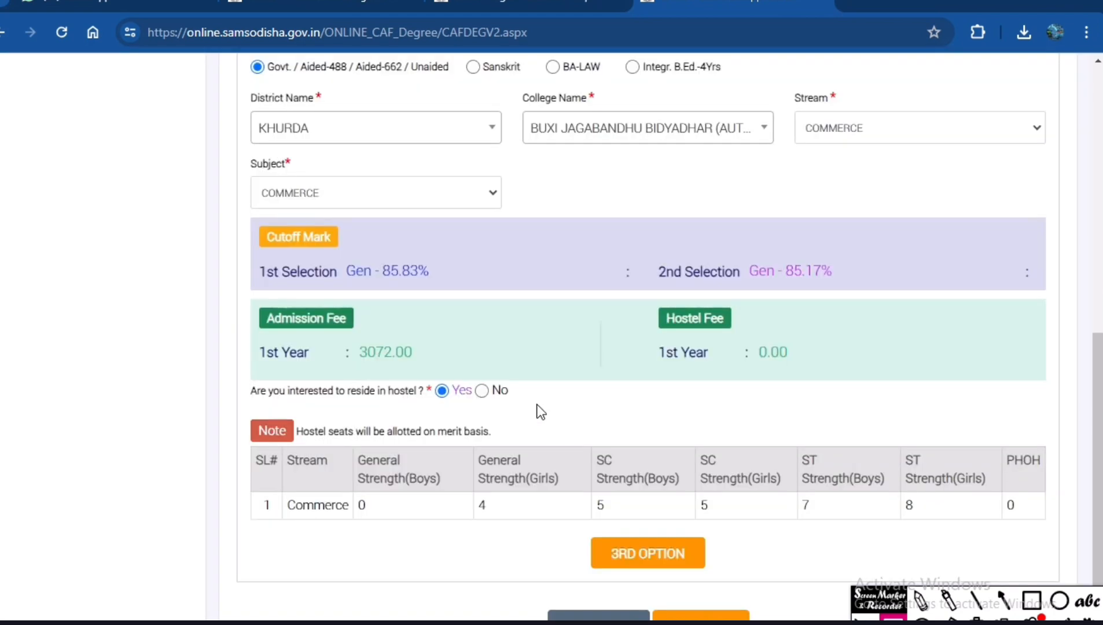
pyautogui.scroll(-3, 540, 412)
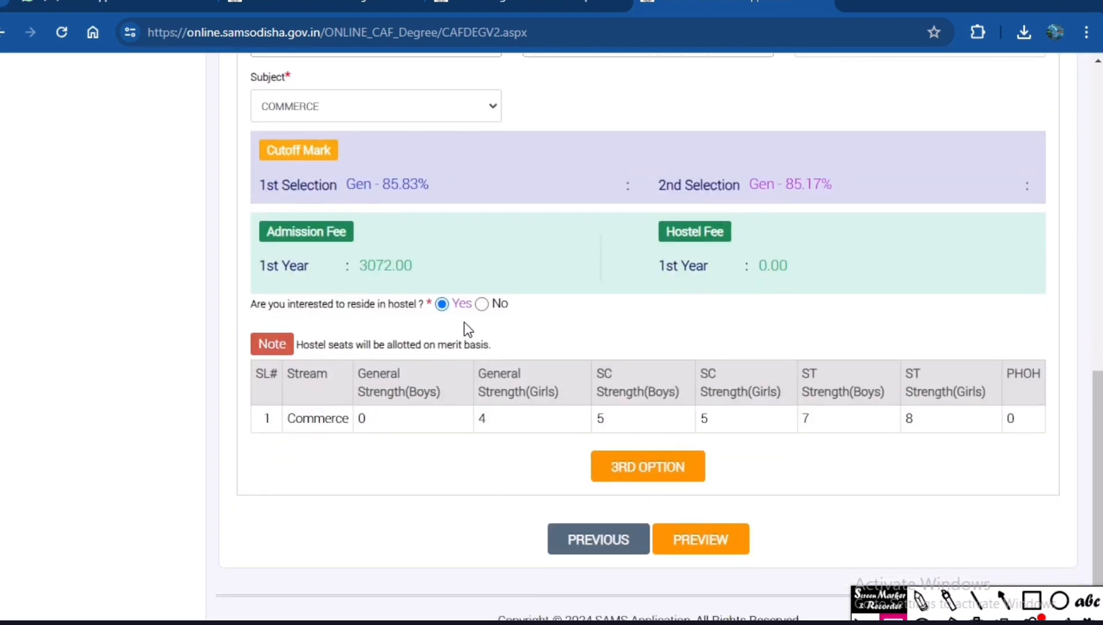
pyautogui.click(482, 305)
pyautogui.click(666, 471)
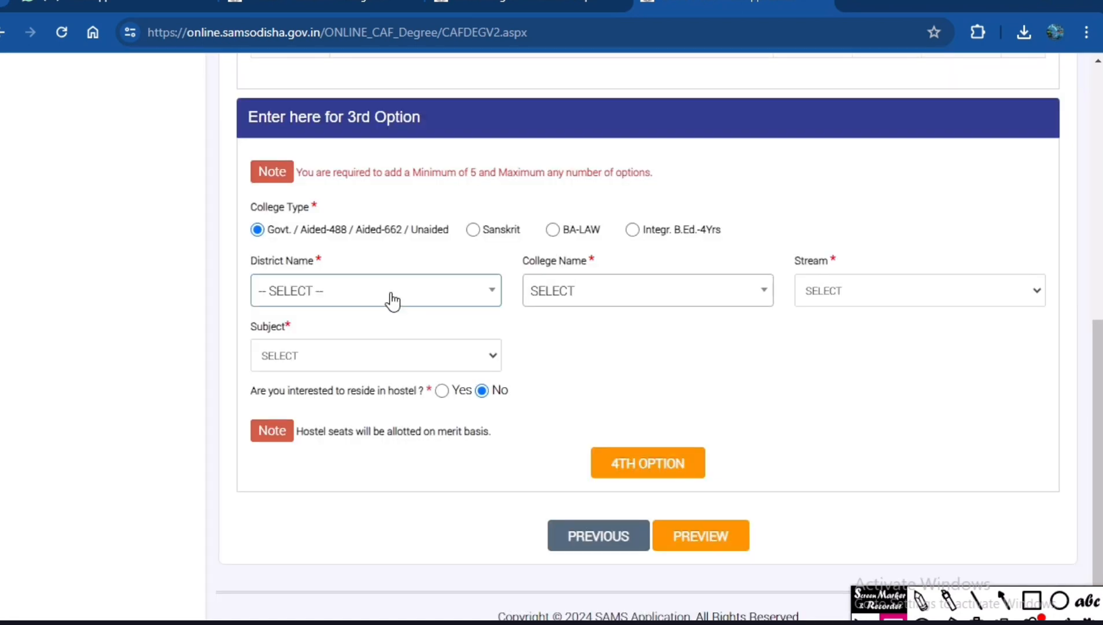
# Set the 3rd option's district to CUTTACK and its college to RAVENSHAW UNIVERSITY, CUTTACK.
pyautogui.click(392, 301)
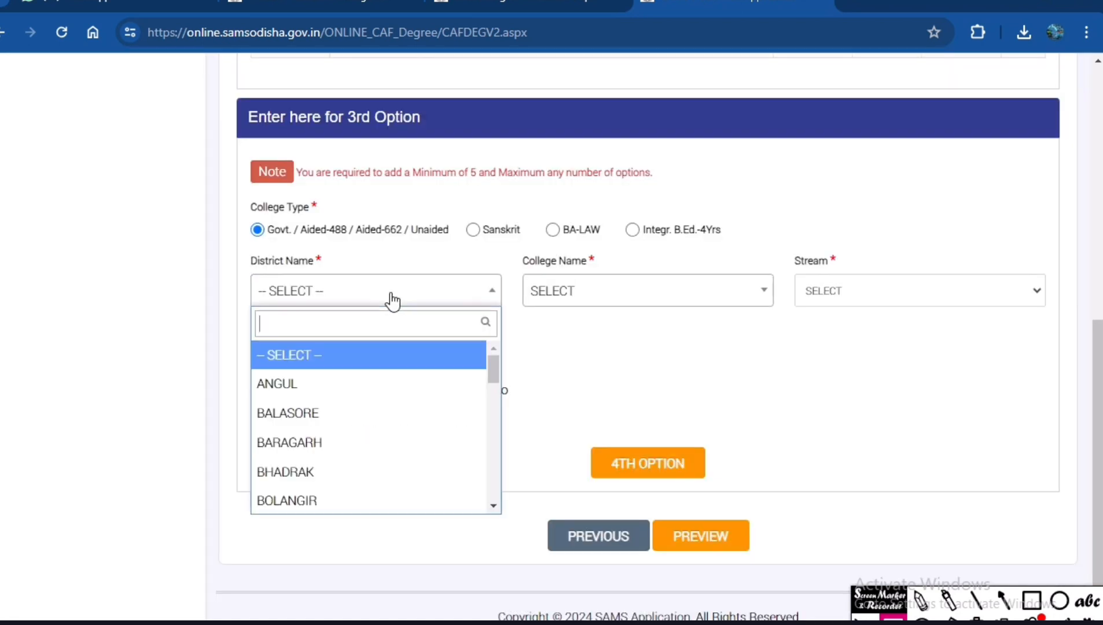
pyautogui.write('CU')
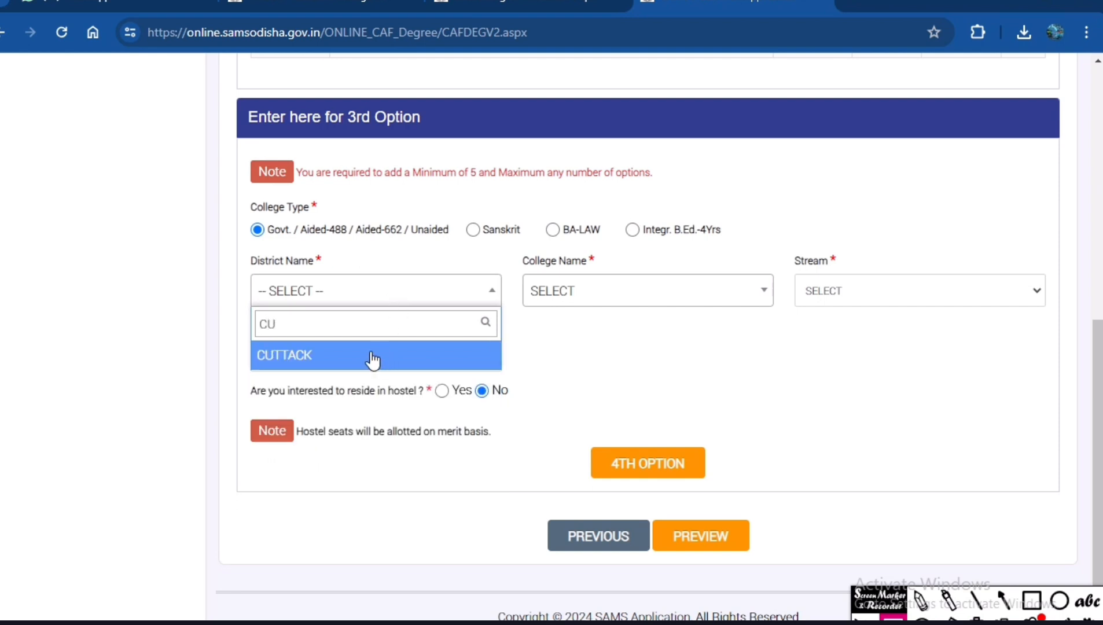
pyautogui.click(369, 357)
pyautogui.click(589, 296)
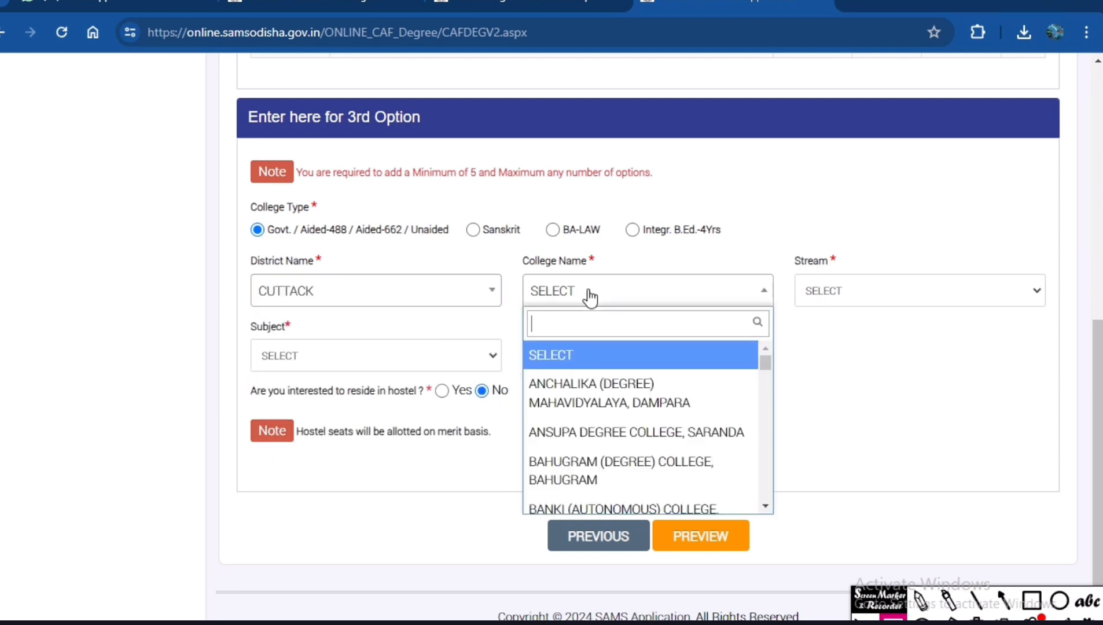
pyautogui.write('RA')
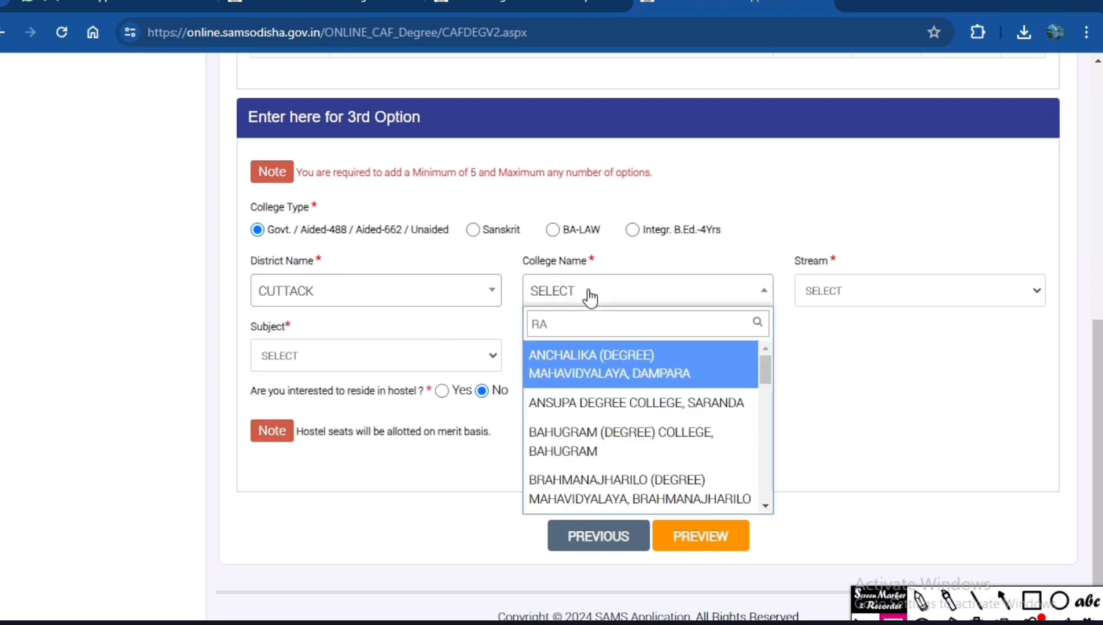
pyautogui.write('V')
pyautogui.click(631, 363)
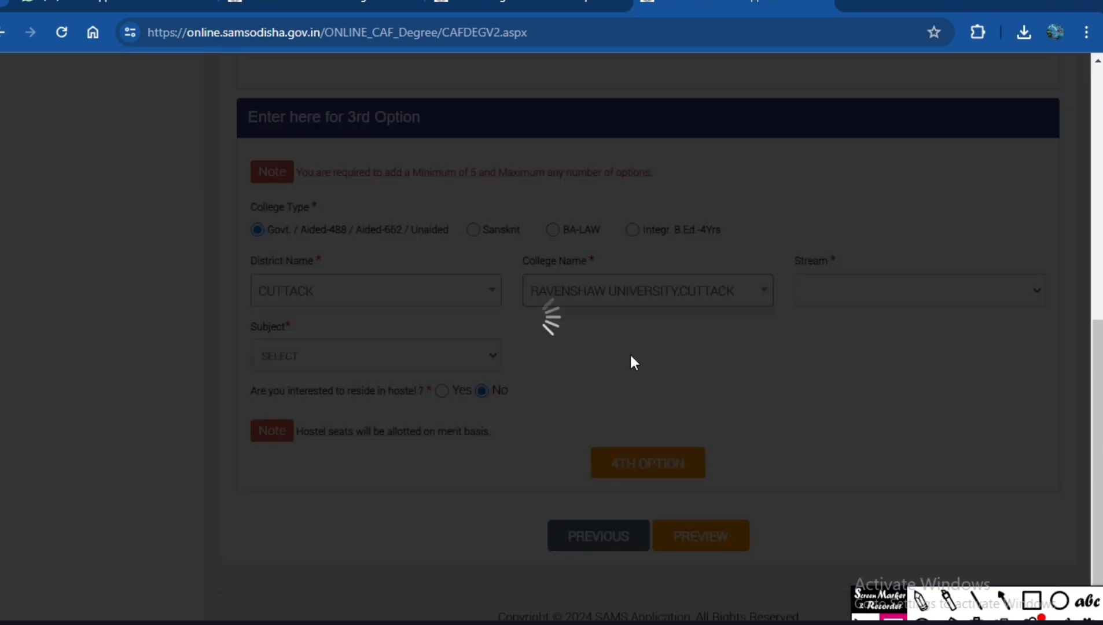
# Choose COMMERCE as stream and subject for the 3rd option and accept the fee consent notice.
pyautogui.click(857, 298)
pyautogui.click(845, 345)
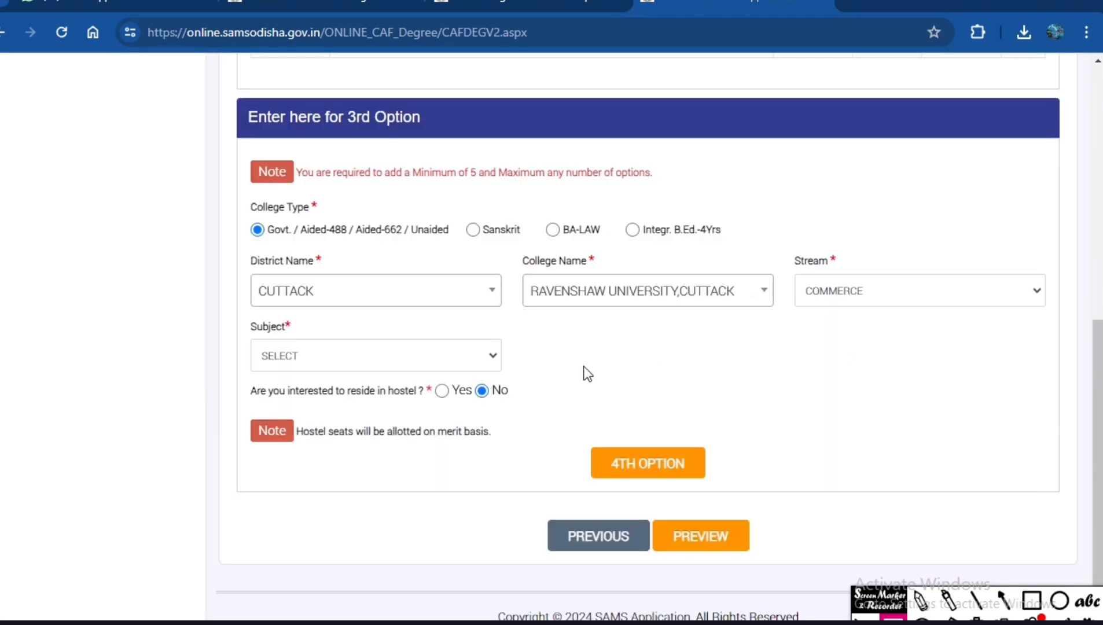
pyautogui.click(412, 356)
pyautogui.click(351, 396)
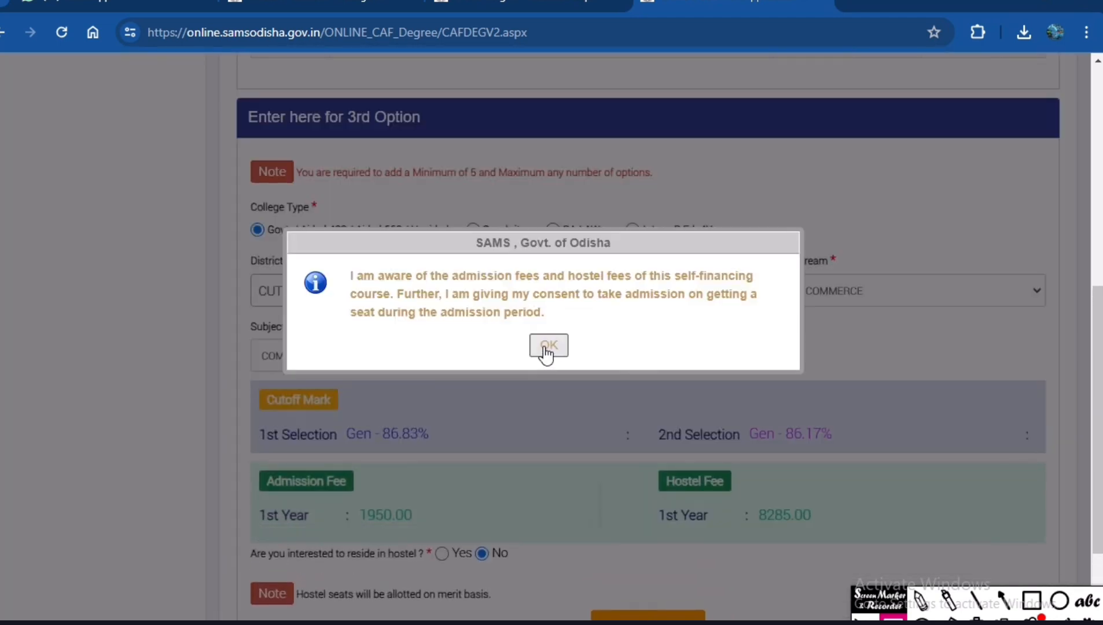
pyautogui.click(546, 345)
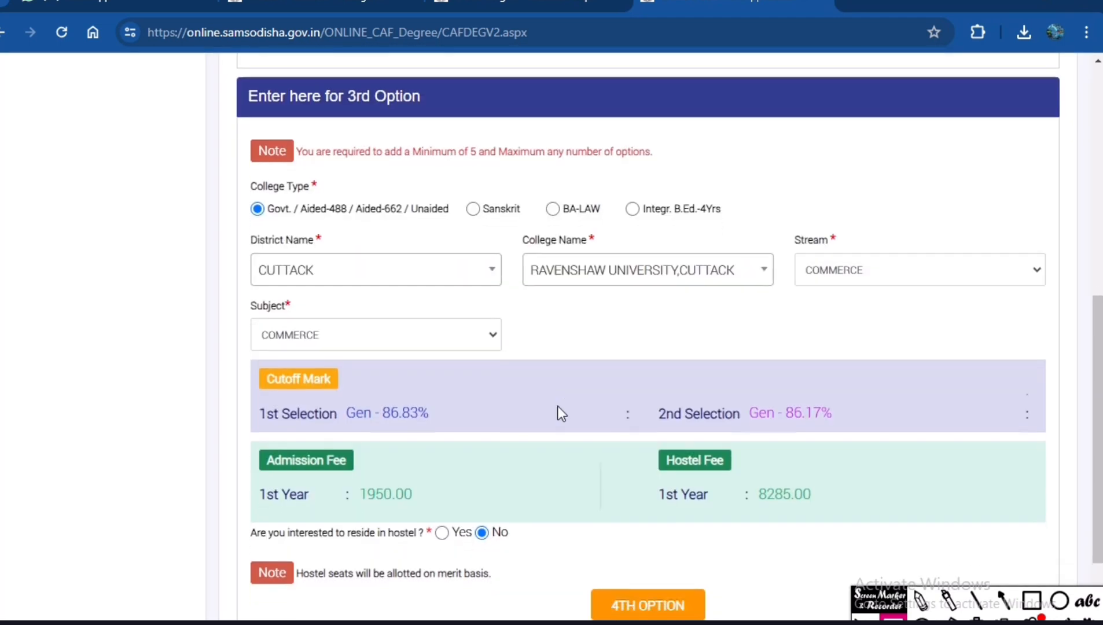
# Outline the cutoff marks for both selections, the admission fee and the hostel fee of the 3rd option in red, and clear the boxes.
pyautogui.scroll(-2, 558, 408)
pyautogui.click(1039, 605)
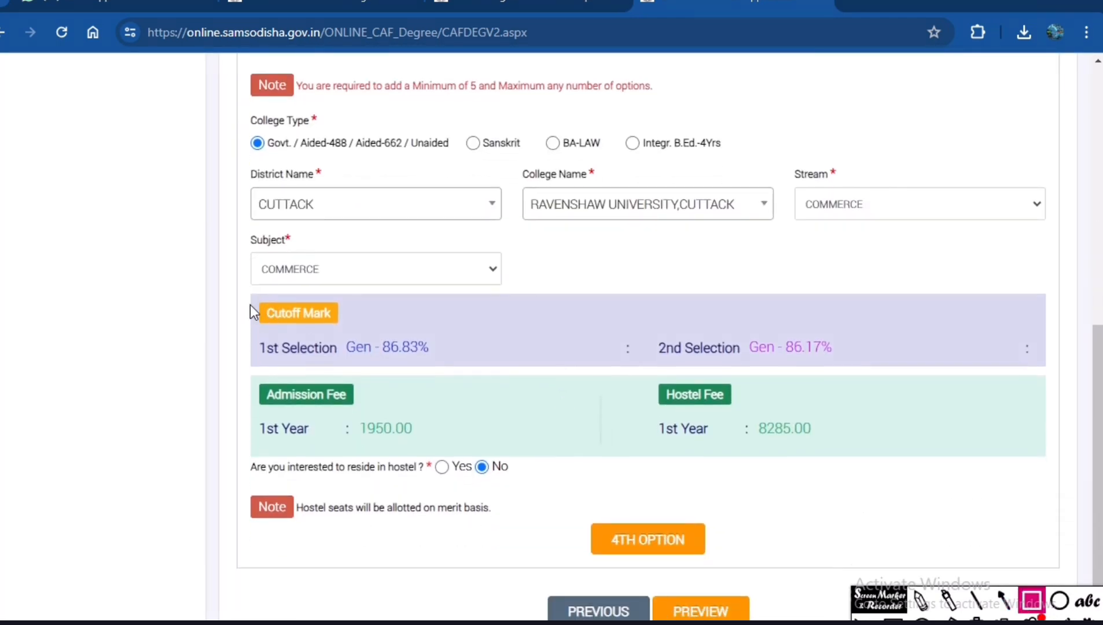
pyautogui.moveTo(238, 287)
pyautogui.mouseDown()
pyautogui.moveTo(341, 379)
pyautogui.moveTo(466, 375)
pyautogui.mouseUp()
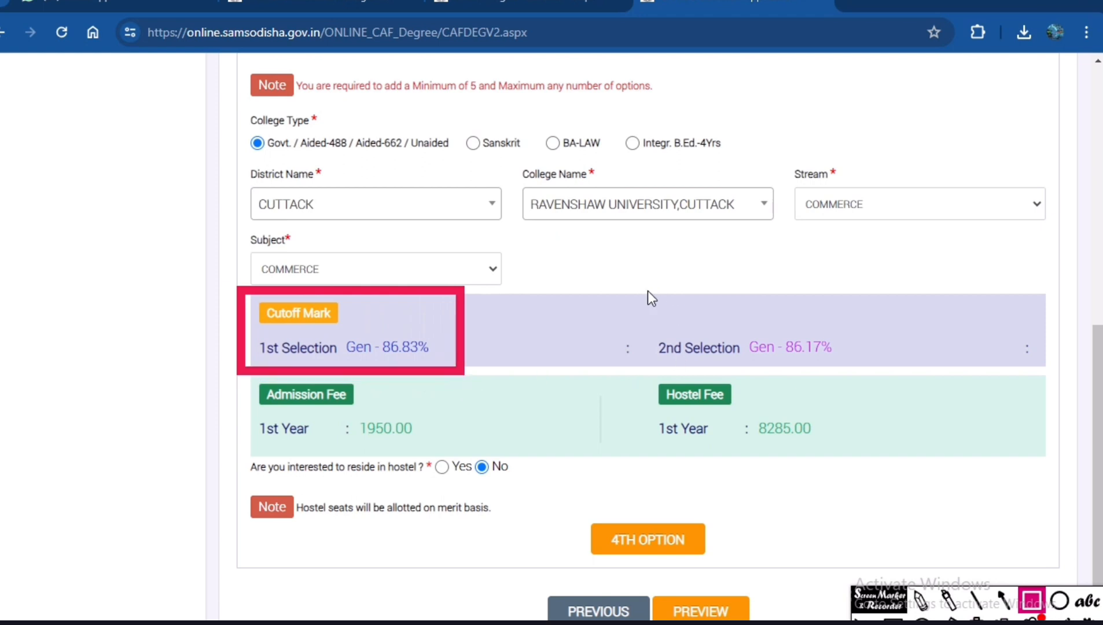
pyautogui.moveTo(633, 289)
pyautogui.mouseDown()
pyautogui.moveTo(712, 358)
pyautogui.moveTo(877, 370)
pyautogui.mouseUp()
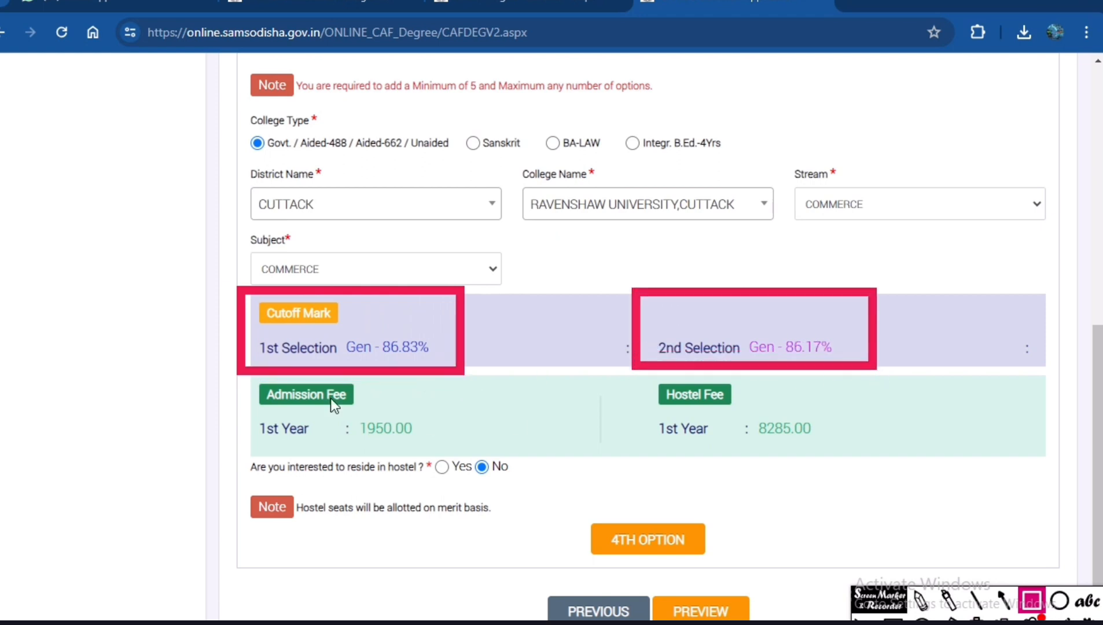
pyautogui.moveTo(242, 375); pyautogui.dragTo(496, 458)
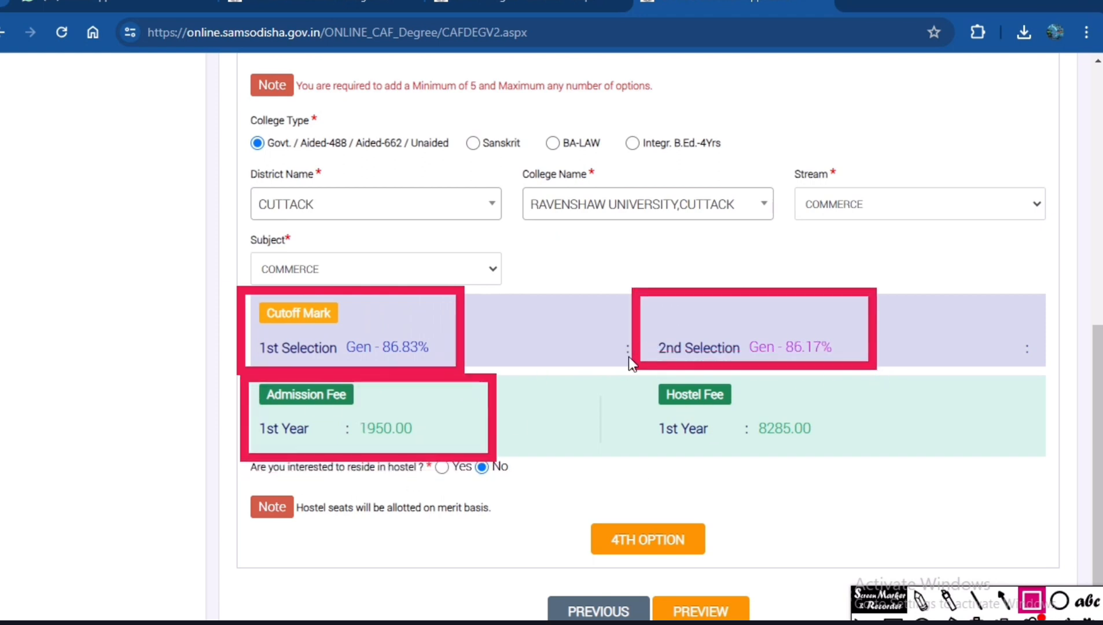
pyautogui.moveTo(606, 380)
pyautogui.mouseDown()
pyautogui.moveTo(807, 495)
pyautogui.moveTo(910, 463)
pyautogui.mouseUp()
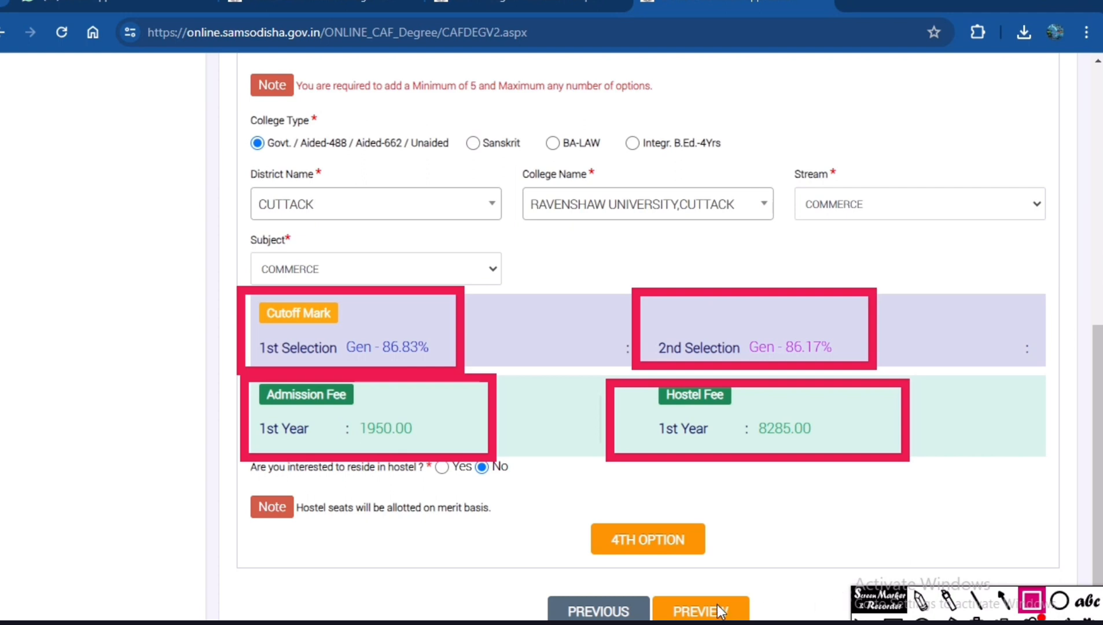
pyautogui.click(955, 609)
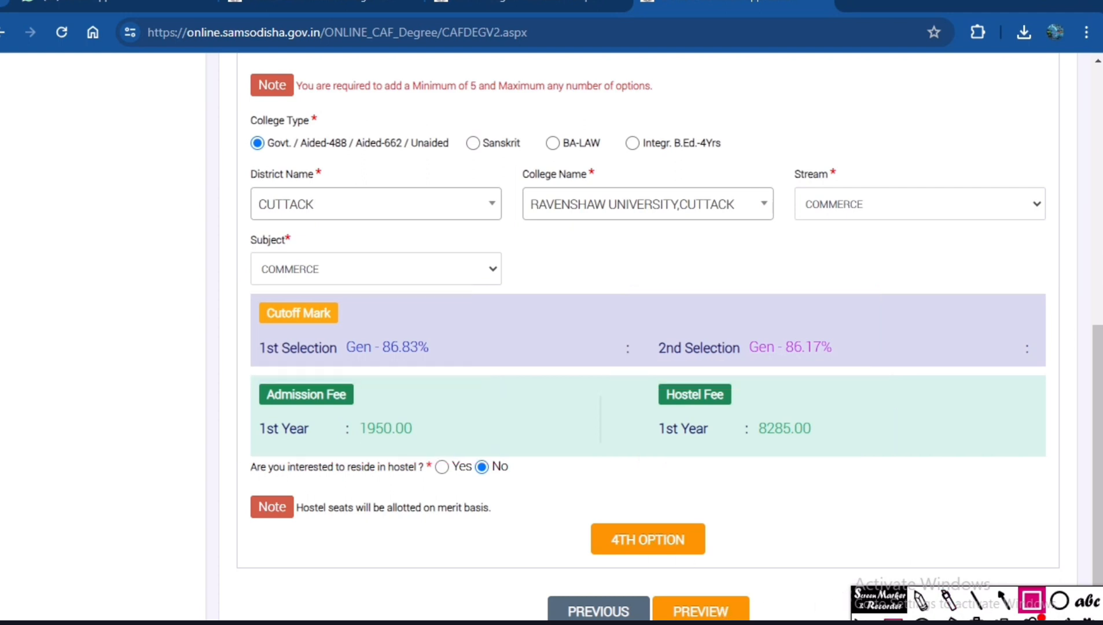
# Add the 3rd option to proceed to the 4th, and set the 4th option's district to KHURDA.
pyautogui.click(637, 543)
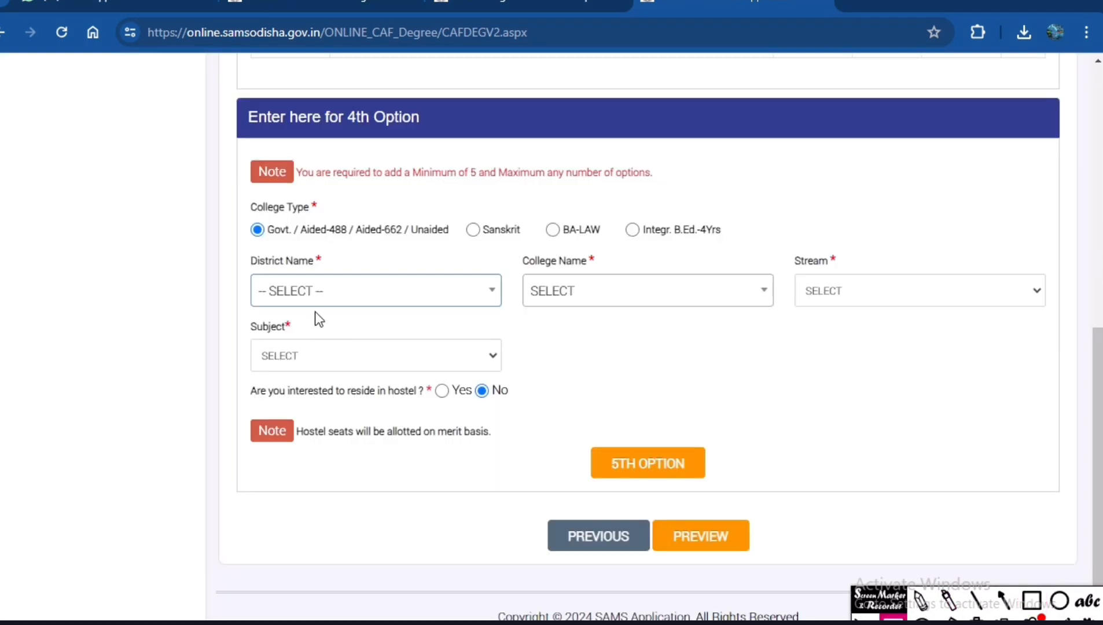
pyautogui.click(328, 301)
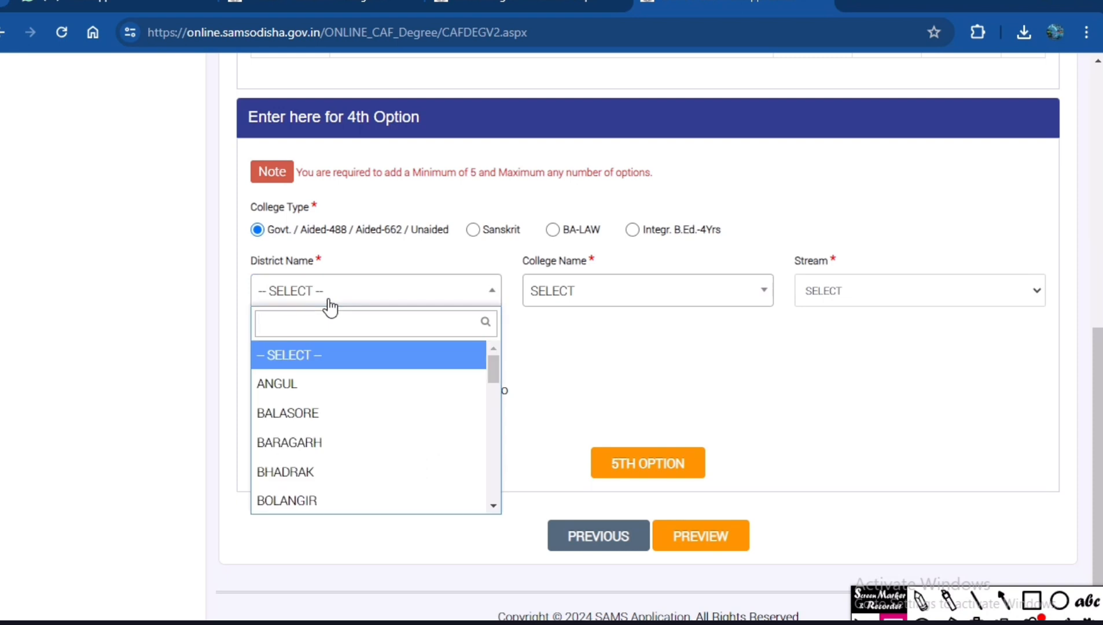
pyautogui.write('khu')
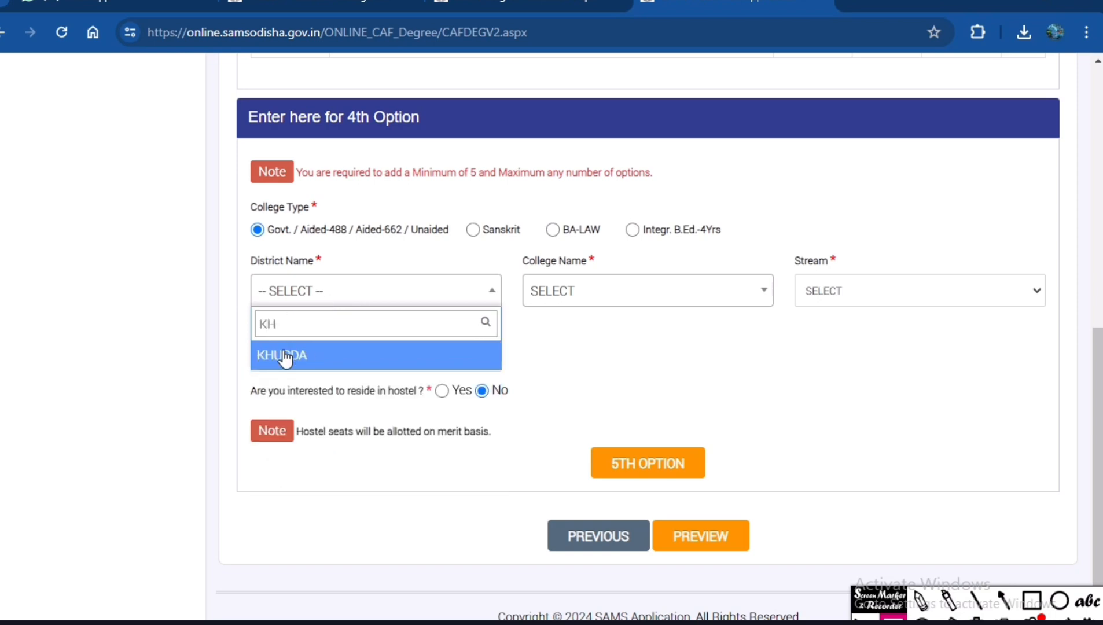
pyautogui.click(283, 355)
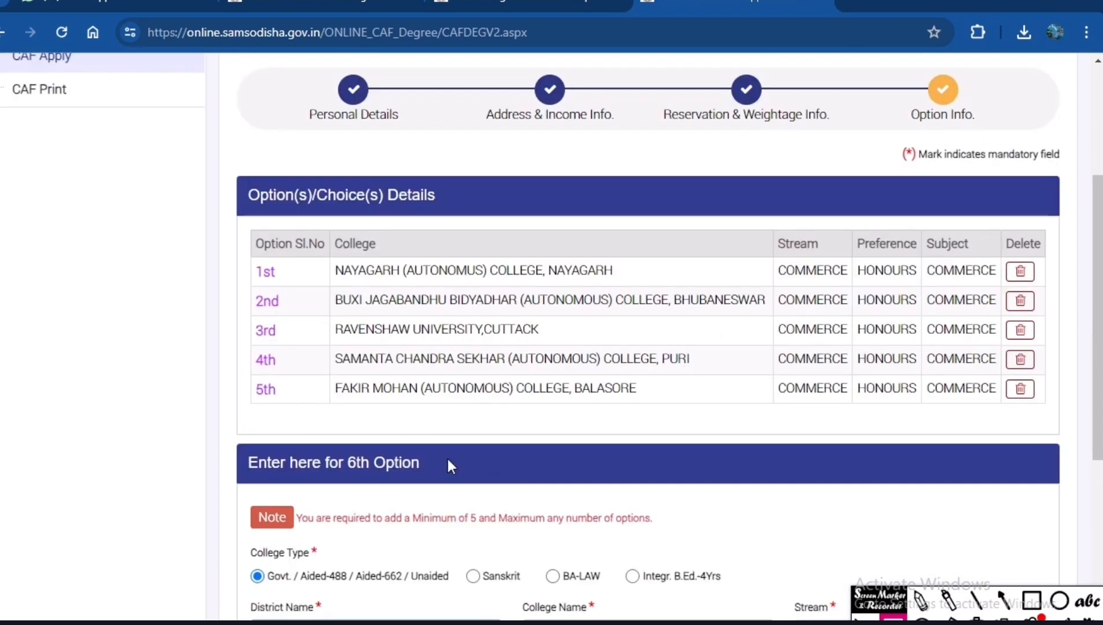
# Outline the table of five saved college choices in red, clear the box and leave drawing mode.
pyautogui.click(1032, 601)
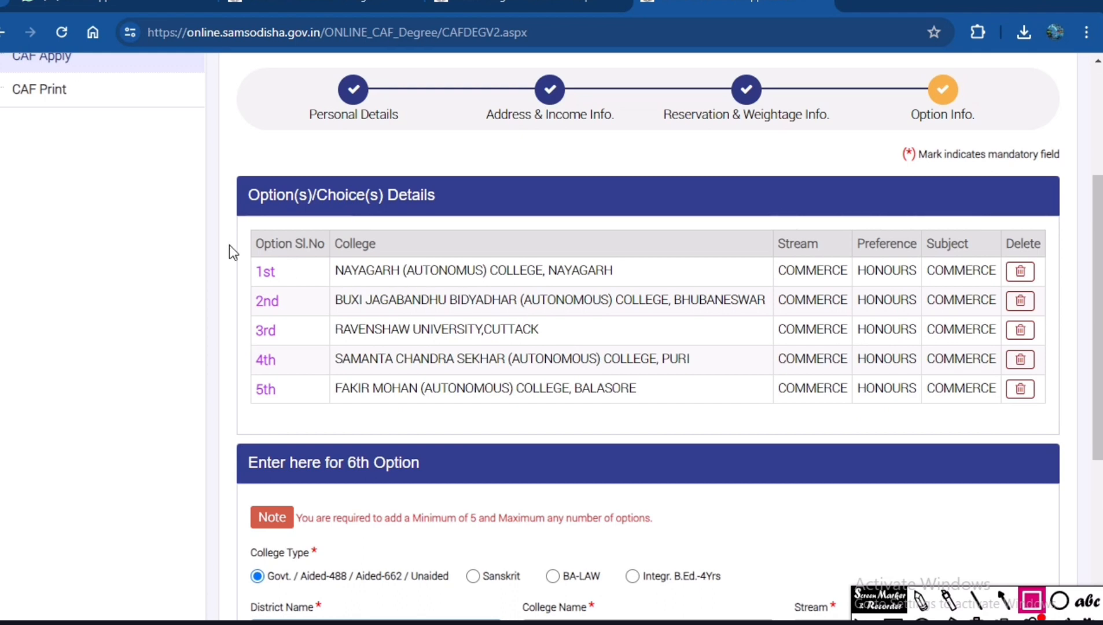
pyautogui.moveTo(233, 228)
pyautogui.mouseDown()
pyautogui.moveTo(243, 292)
pyautogui.moveTo(538, 418)
pyautogui.moveTo(1070, 422)
pyautogui.mouseUp()
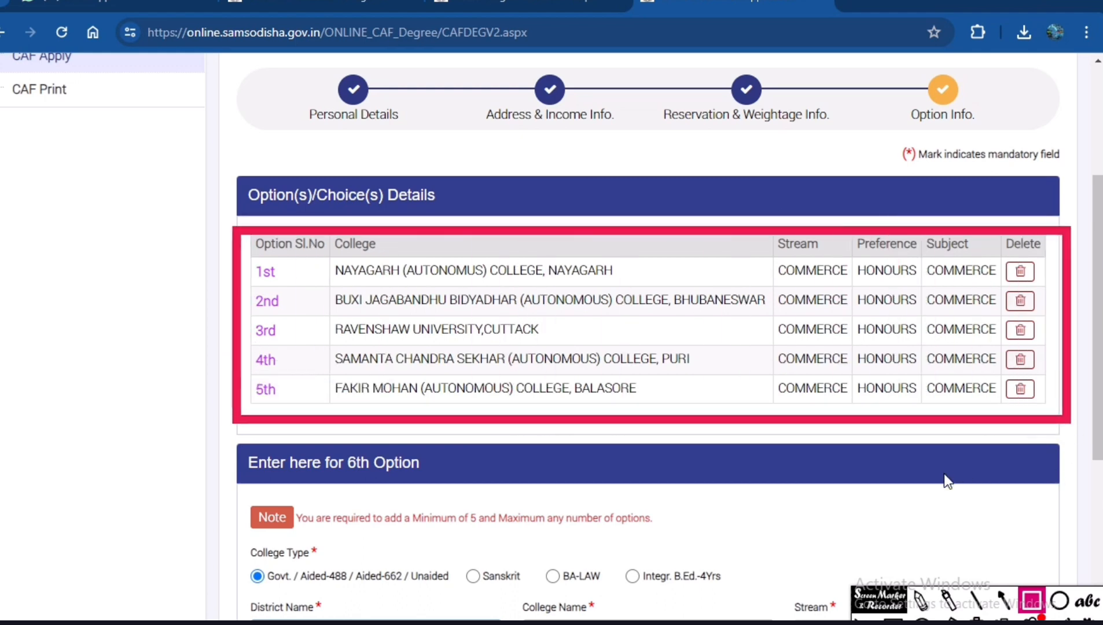
pyautogui.click(977, 622)
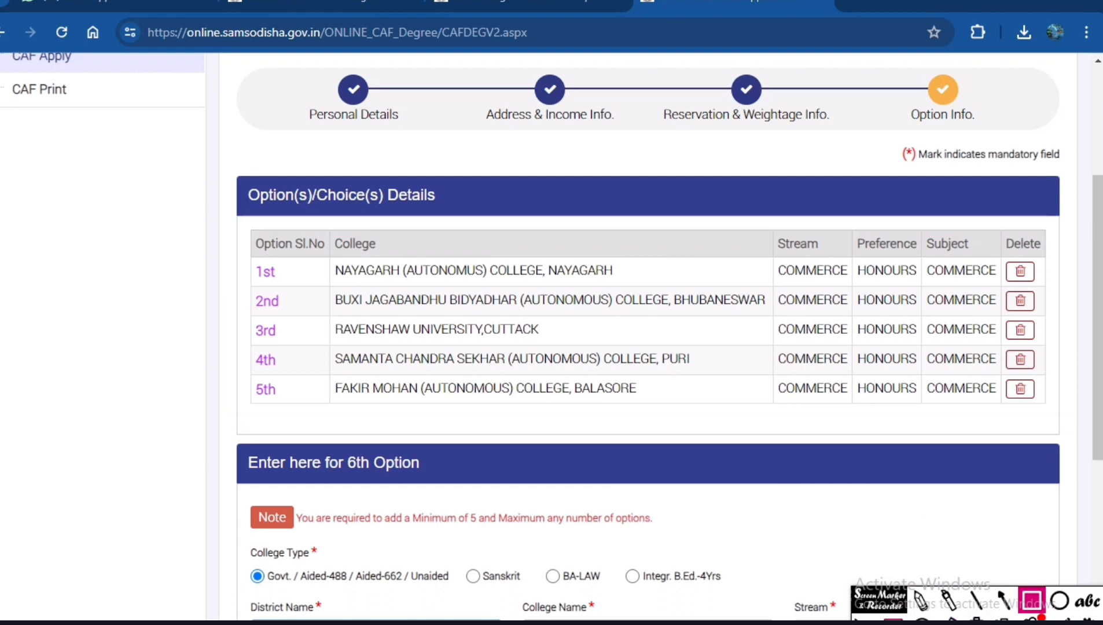
pyautogui.click(893, 619)
# Outline the PREVIOUS and PREVIEW buttons below the 6th option form with red boxes.
pyautogui.scroll(-5, 212, 463)
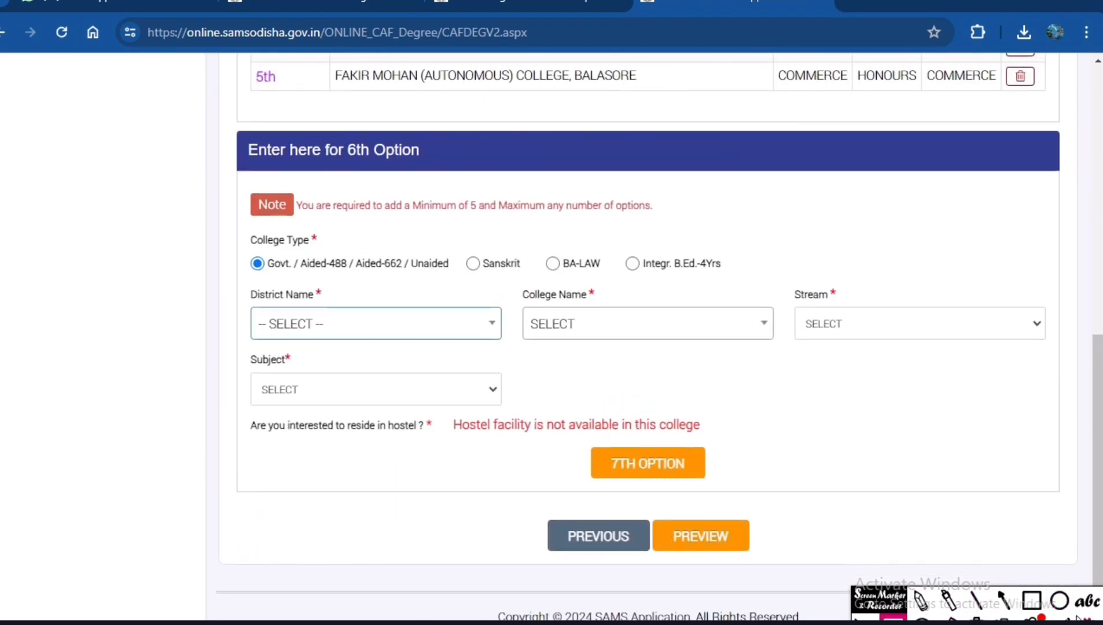
pyautogui.click(1031, 601)
pyautogui.moveTo(507, 504); pyautogui.dragTo(653, 572)
pyautogui.moveTo(655, 518); pyautogui.dragTo(779, 576)
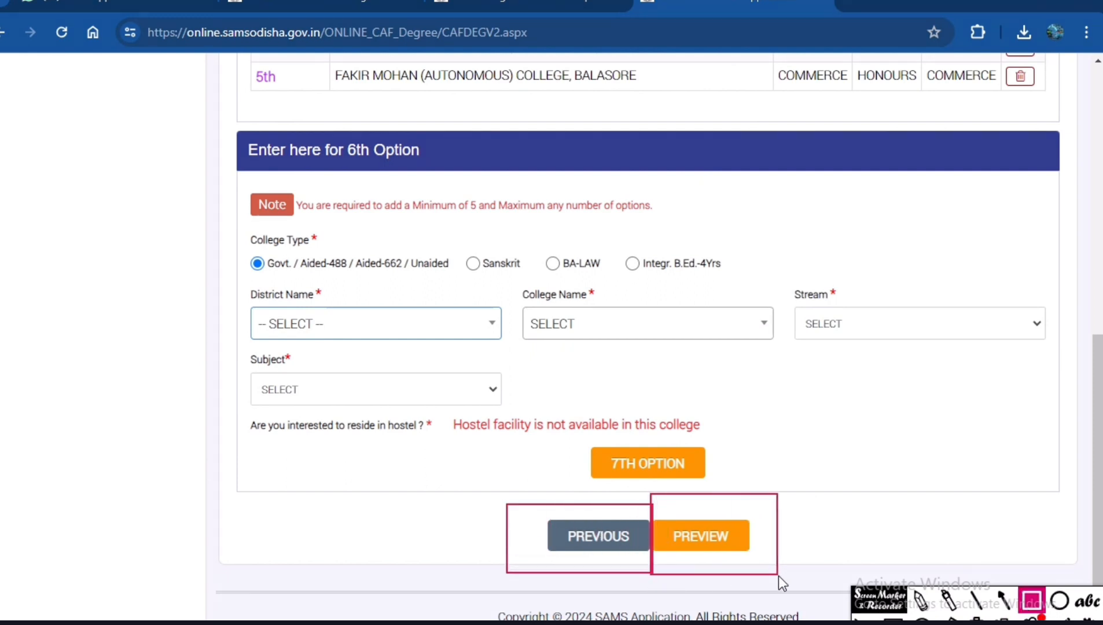
# Point a red arrow at the PREVIEW button, clear all drawings and leave drawing mode.
pyautogui.click(1004, 601)
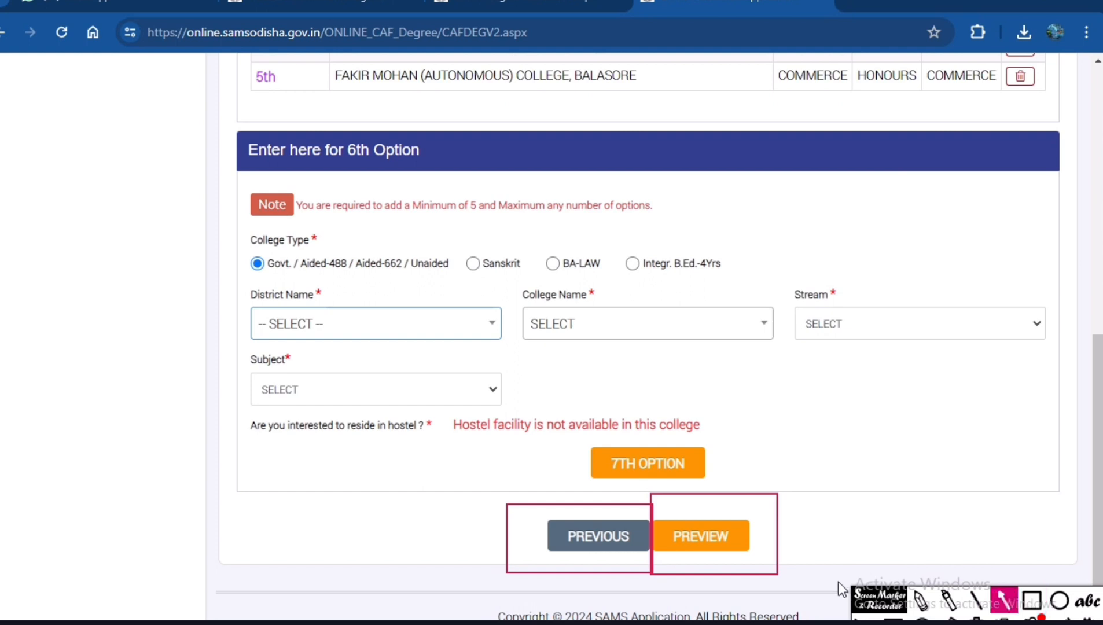
pyautogui.moveTo(836, 582); pyautogui.dragTo(754, 548)
pyautogui.click(976, 621)
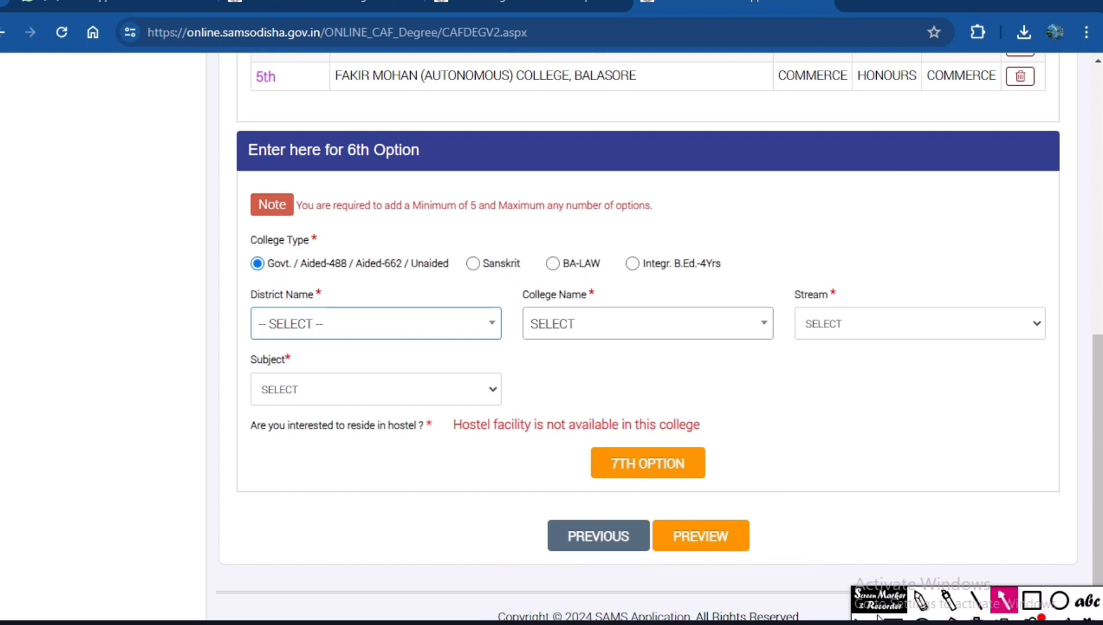
pyautogui.click(865, 620)
pyautogui.click(866, 620)
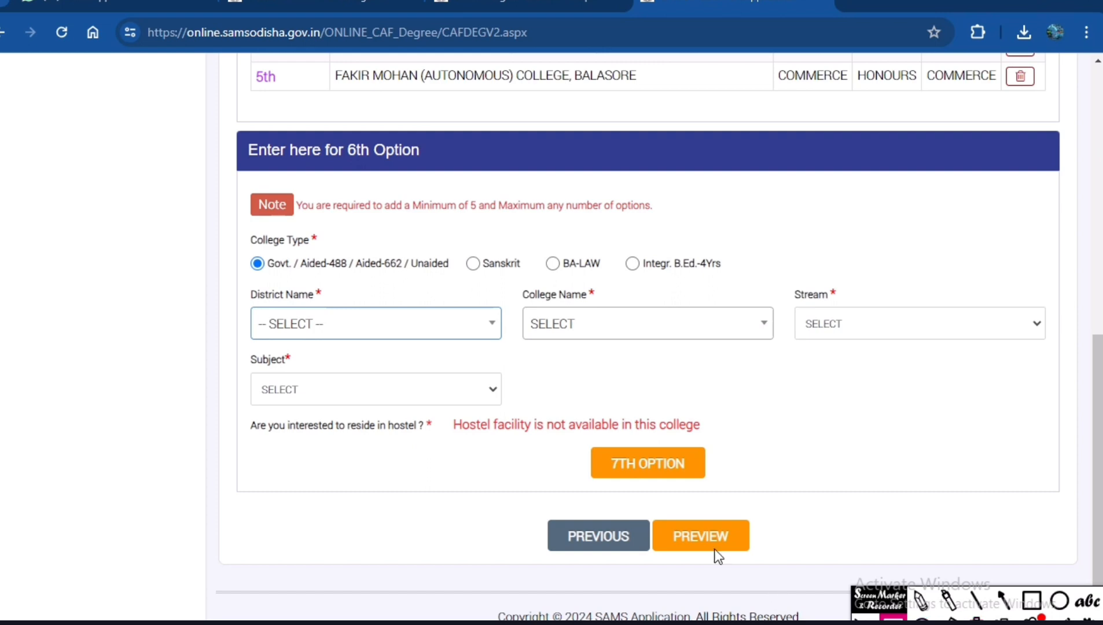
# Open the application preview and review it from the personal details through to the option choices and scholarship note.
pyautogui.click(686, 535)
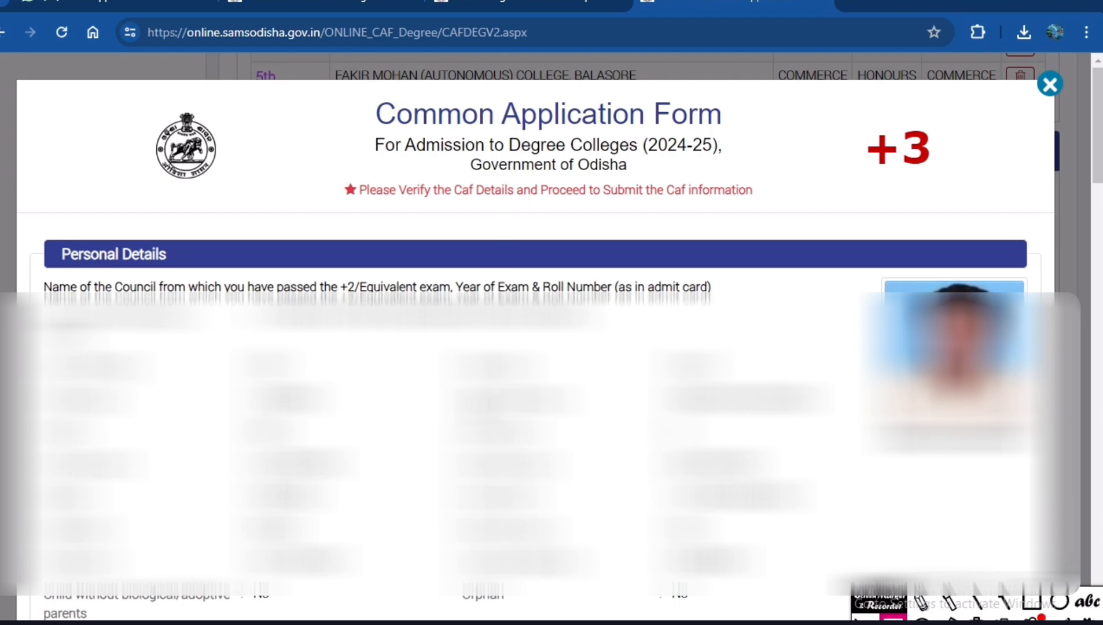
pyautogui.scroll(-20, 550, 336)
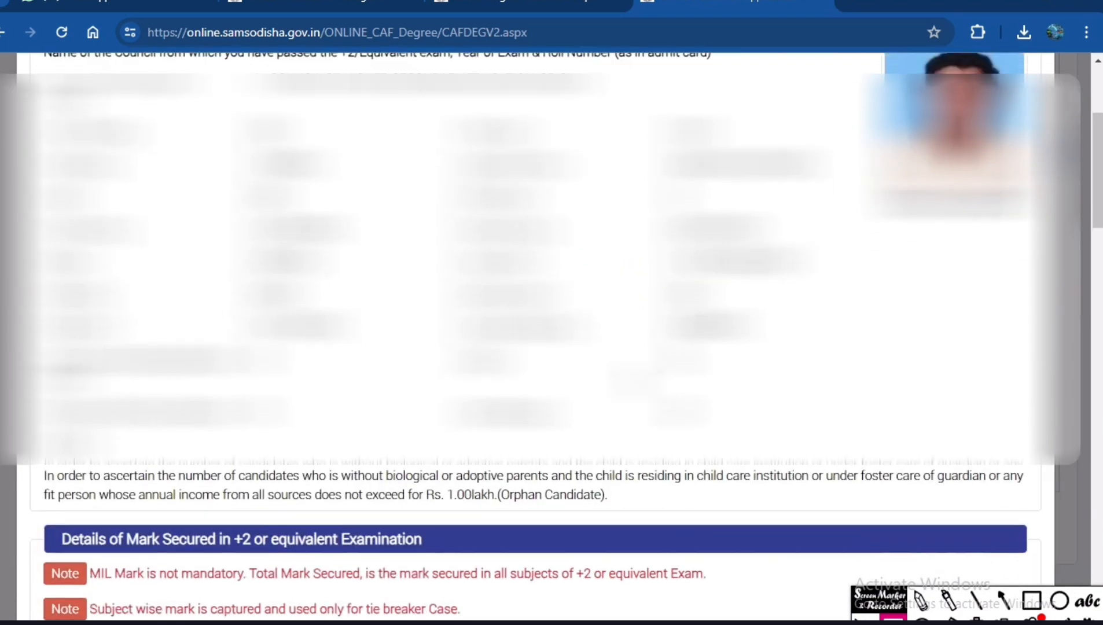
pyautogui.scroll(-8, 550, 336)
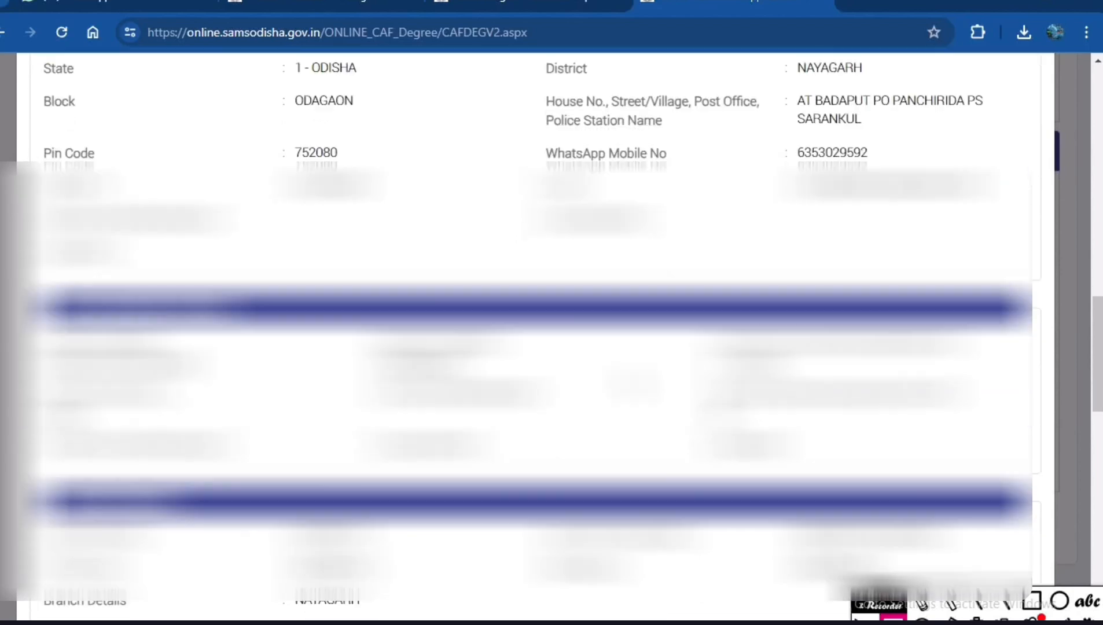
pyautogui.scroll(4, 550, 335)
pyautogui.scroll(15, 550, 336)
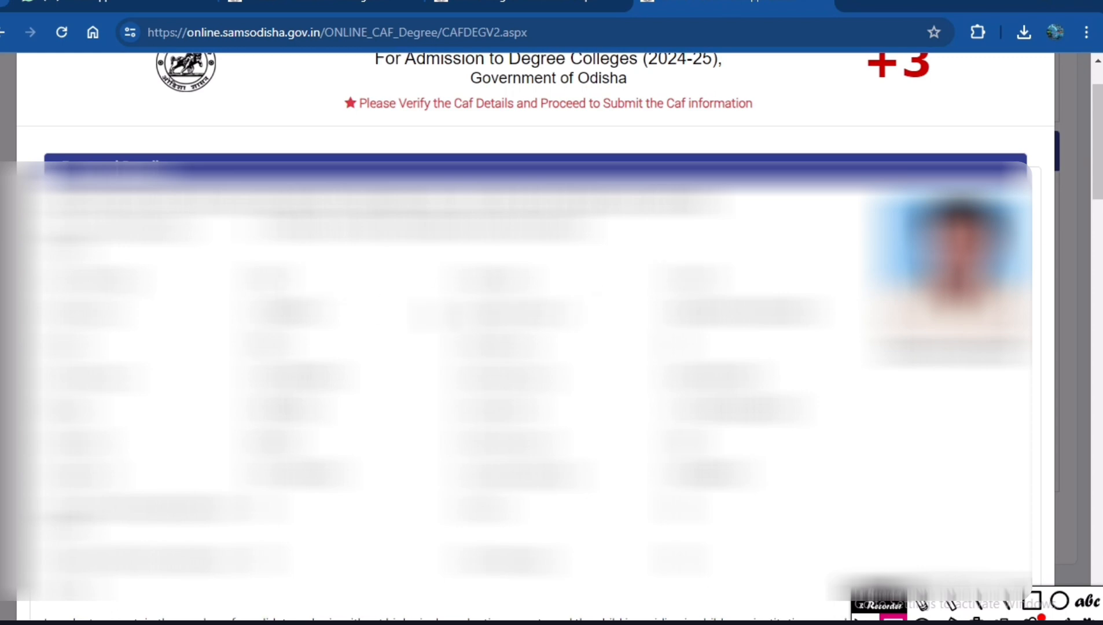
pyautogui.scroll(-10, 550, 336)
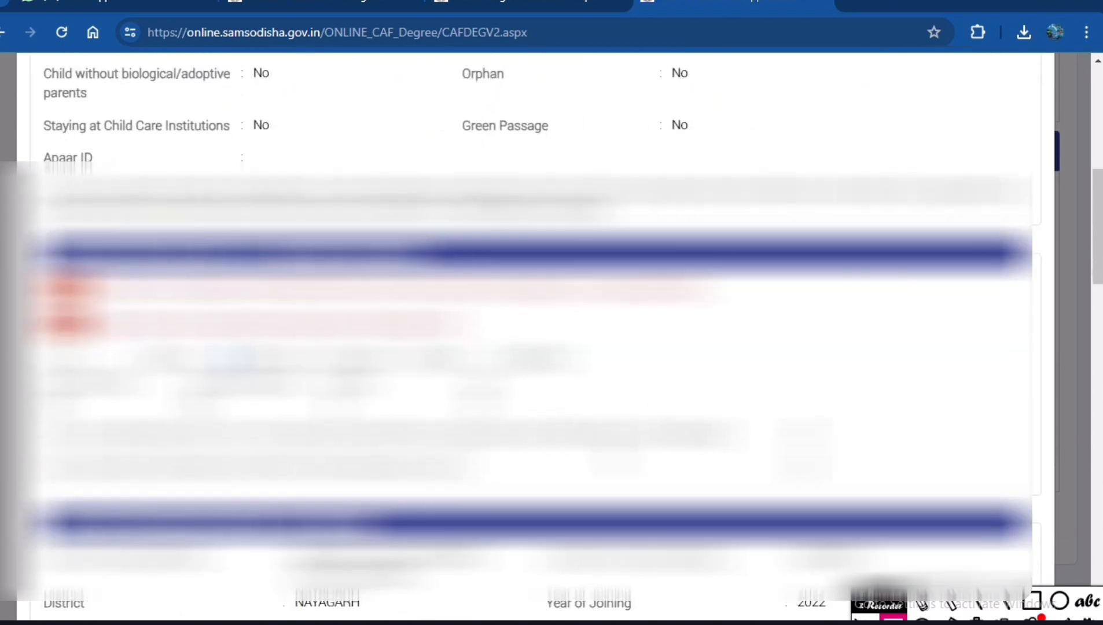
pyautogui.scroll(-15, 550, 336)
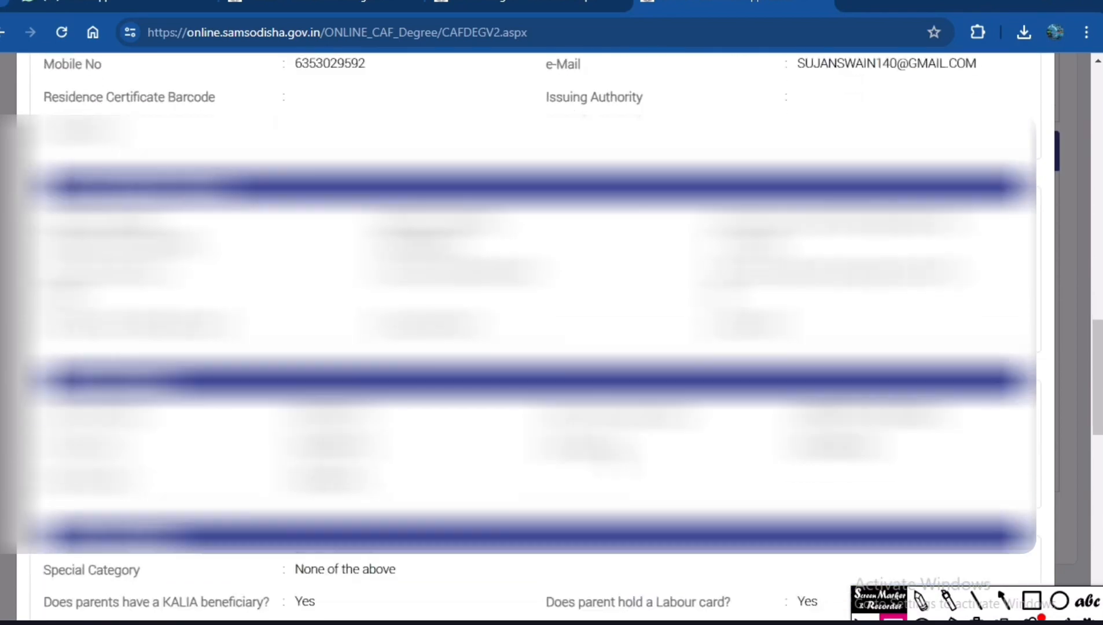
pyautogui.scroll(-10, 550, 336)
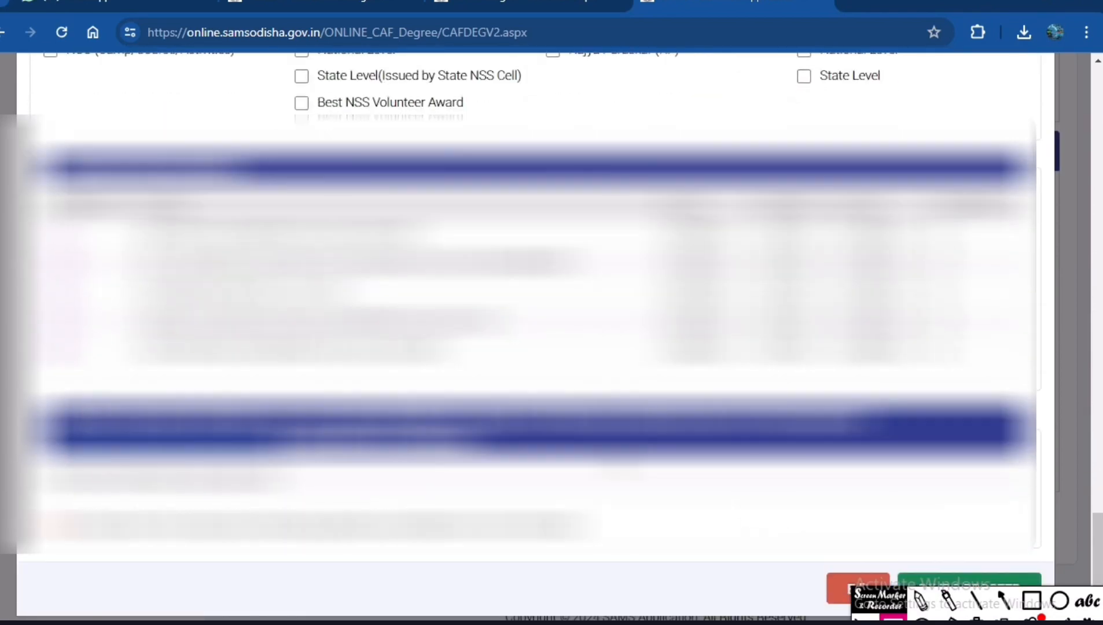
# Mark the SAVE & PROCEED button with a red box and arrow, move the marker toolbar away and clear the drawings.
pyautogui.moveTo(867, 615); pyautogui.dragTo(863, 624)
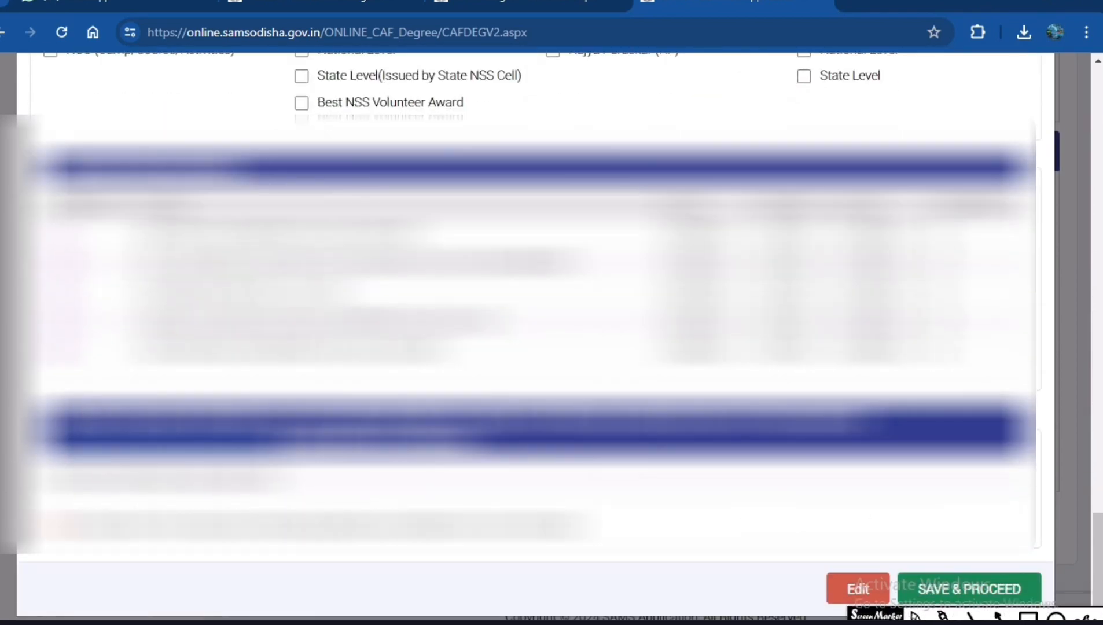
pyautogui.click(1029, 617)
pyautogui.moveTo(890, 542); pyautogui.dragTo(985, 600)
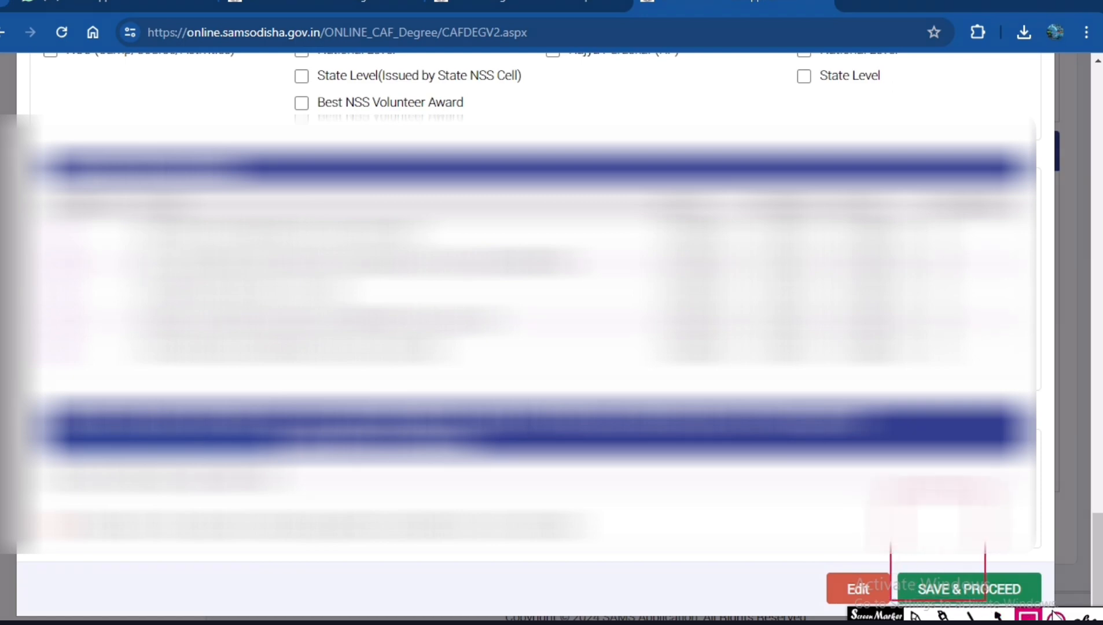
pyautogui.click(998, 616)
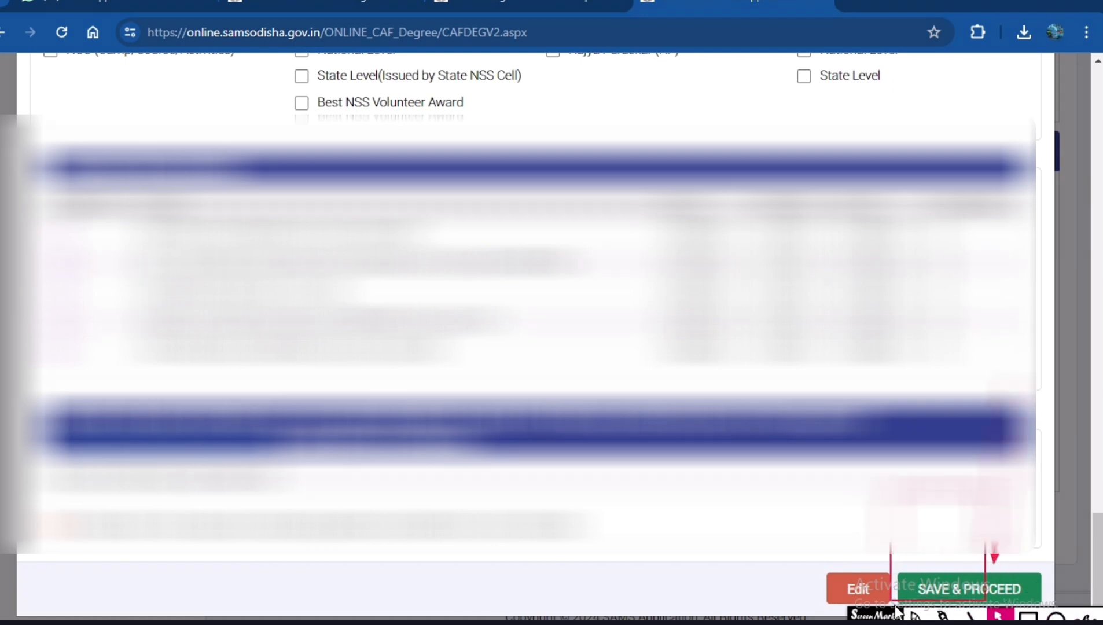
pyautogui.moveTo(897, 615)
pyautogui.mouseDown()
pyautogui.moveTo(472, 615)
pyautogui.moveTo(478, 591)
pyautogui.mouseUp()
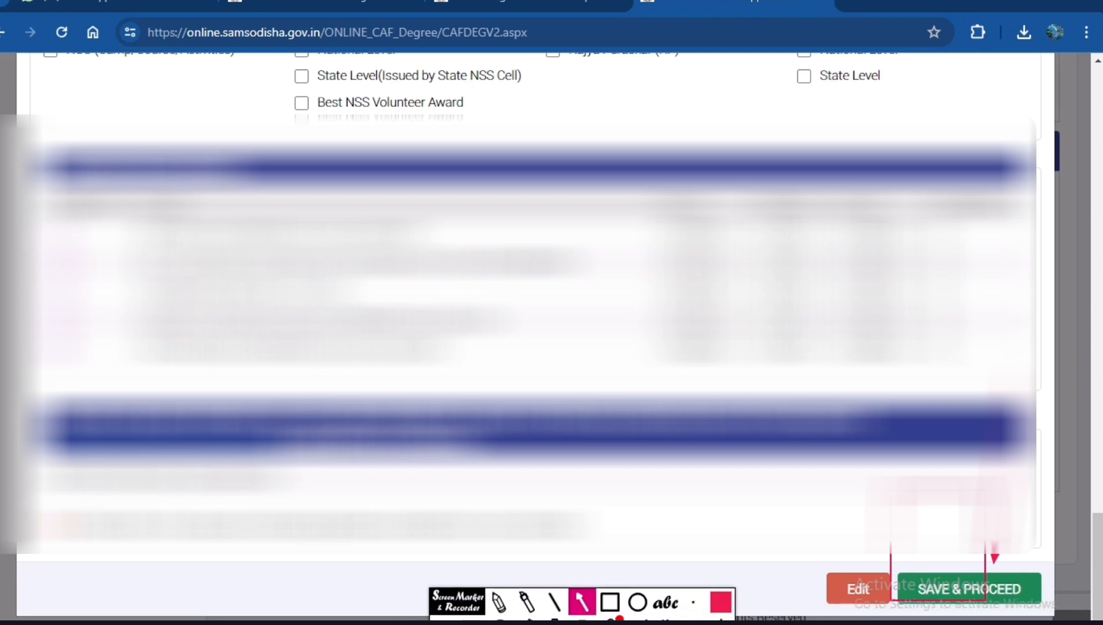
pyautogui.click(555, 619)
pyautogui.click(471, 619)
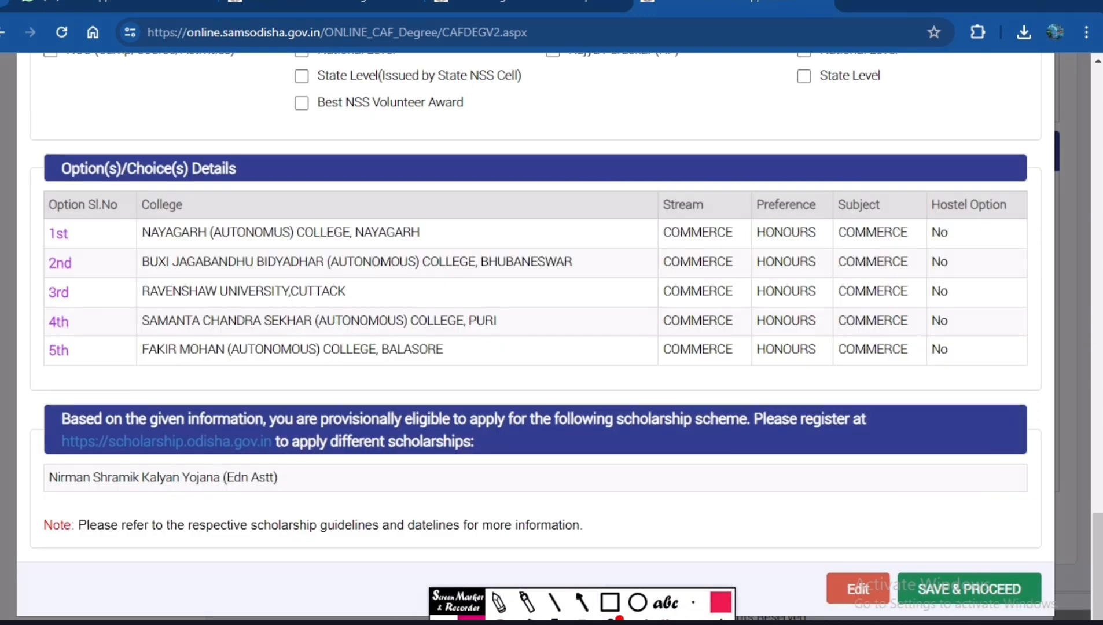
# Save and proceed with the five options, and confirm the submission of the application.
pyautogui.click(930, 596)
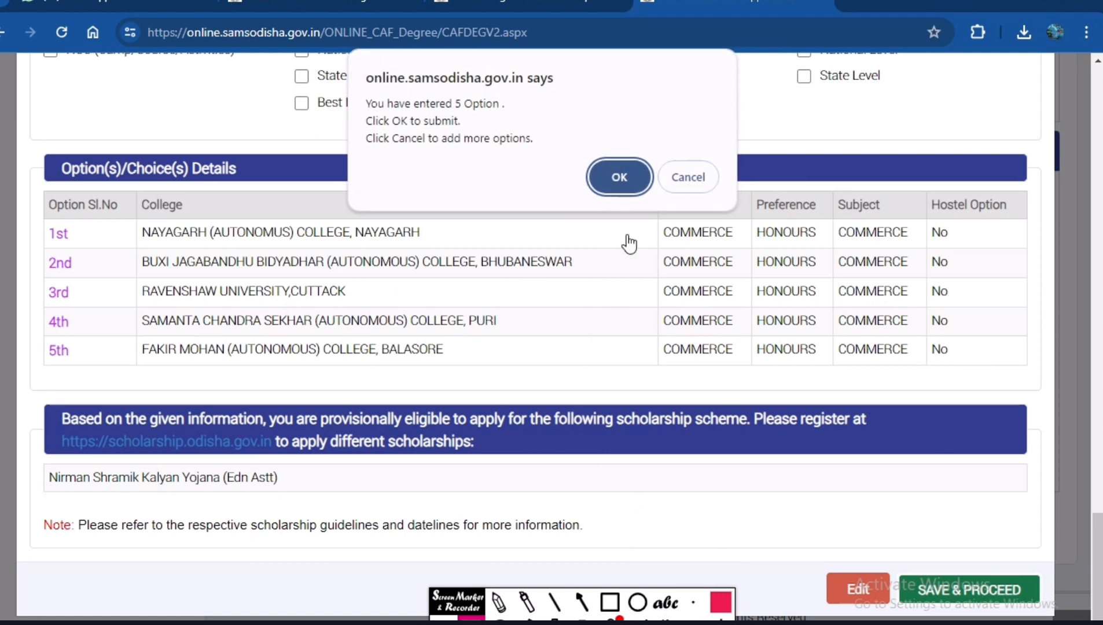
pyautogui.click(615, 173)
pyautogui.click(619, 140)
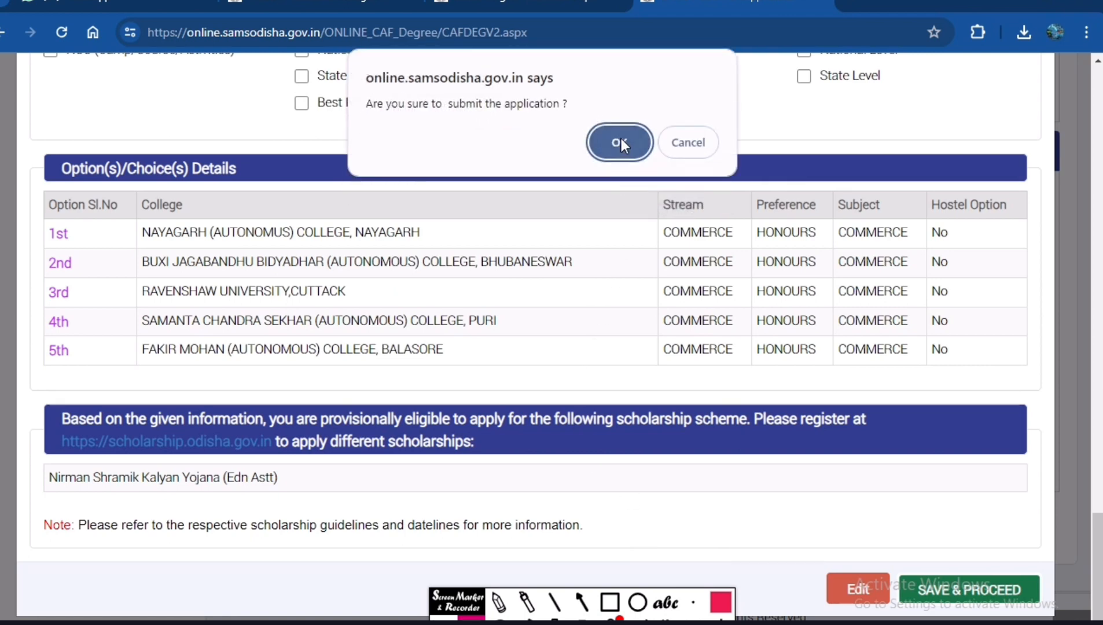
pyautogui.click(622, 140)
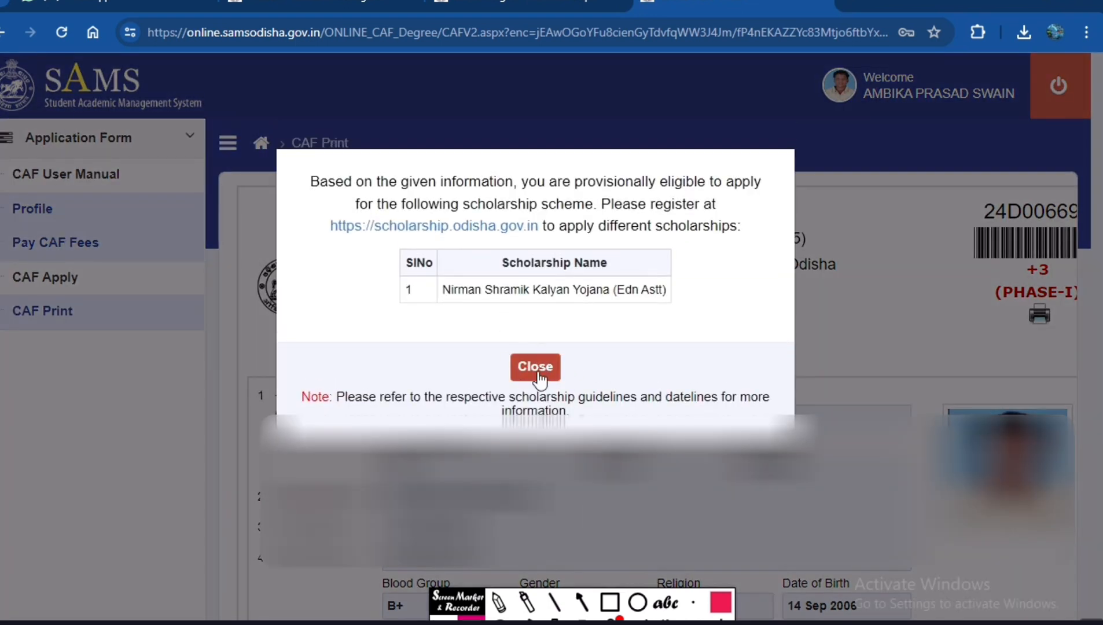
# Outline the scholarship eligibility notice and its scholarship name table in red, clear the boxes and leave drawing mode.
pyautogui.click(610, 602)
pyautogui.moveTo(291, 156)
pyautogui.mouseDown()
pyautogui.moveTo(340, 265)
pyautogui.moveTo(609, 337)
pyautogui.moveTo(749, 339)
pyautogui.moveTo(778, 323)
pyautogui.mouseUp()
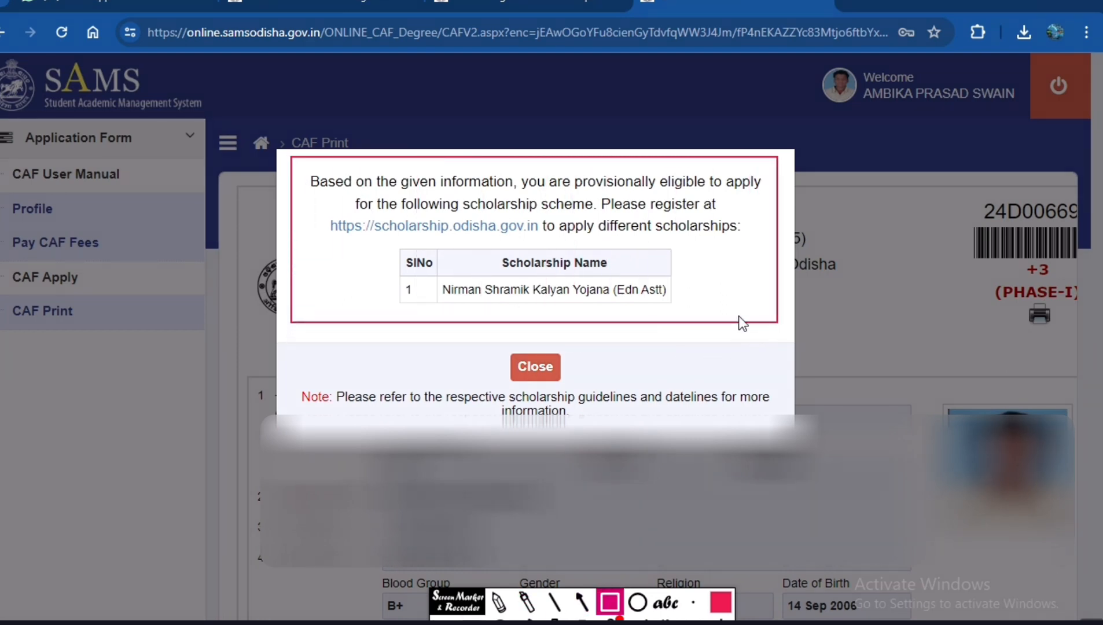
pyautogui.moveTo(390, 242)
pyautogui.mouseDown()
pyautogui.moveTo(647, 331)
pyautogui.moveTo(709, 315)
pyautogui.mouseUp()
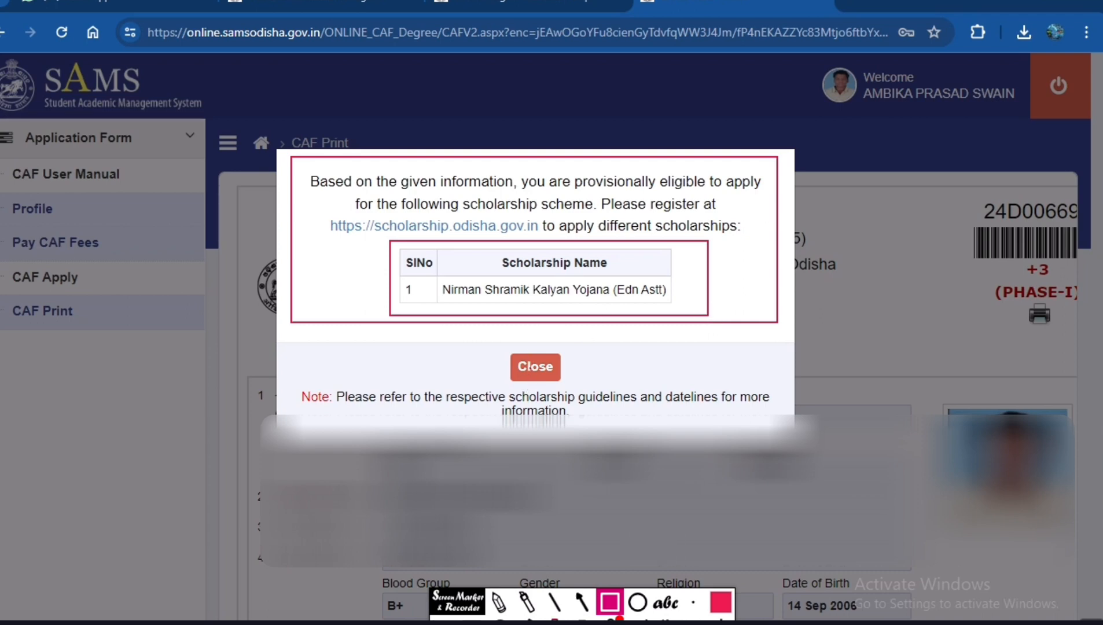
pyautogui.click(554, 622)
pyautogui.click(472, 619)
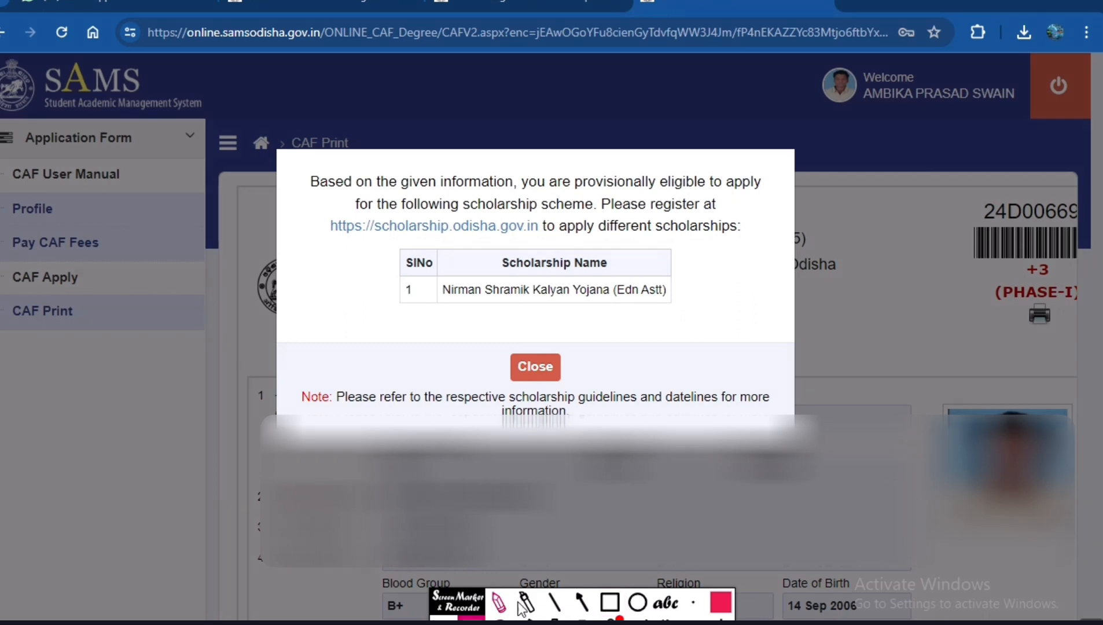
# Close the scholarship notice, mark the barcode area and printer icon with red boxes and an arrow, and clear the drawings.
pyautogui.click(535, 367)
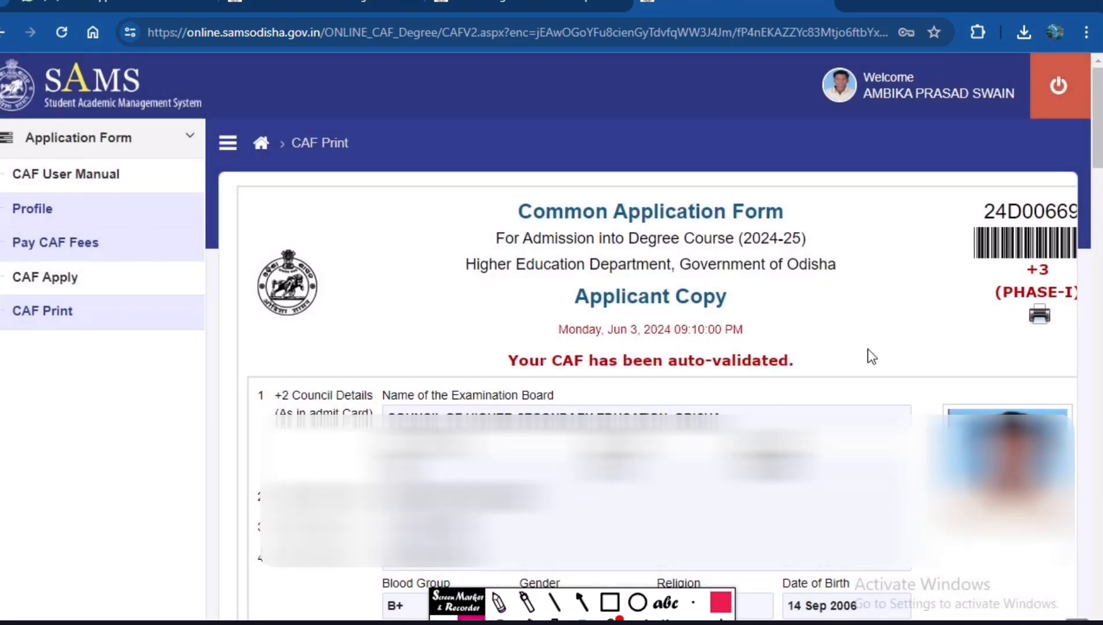
pyautogui.scroll(-1, 1019, 335)
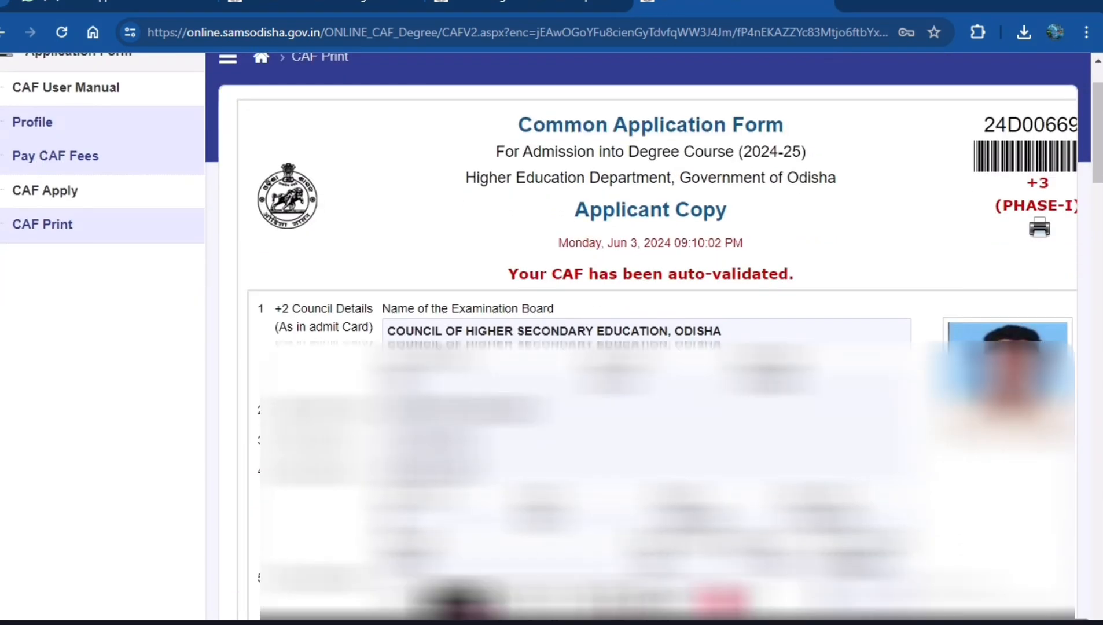
pyautogui.moveTo(916, 131); pyautogui.dragTo(1079, 270)
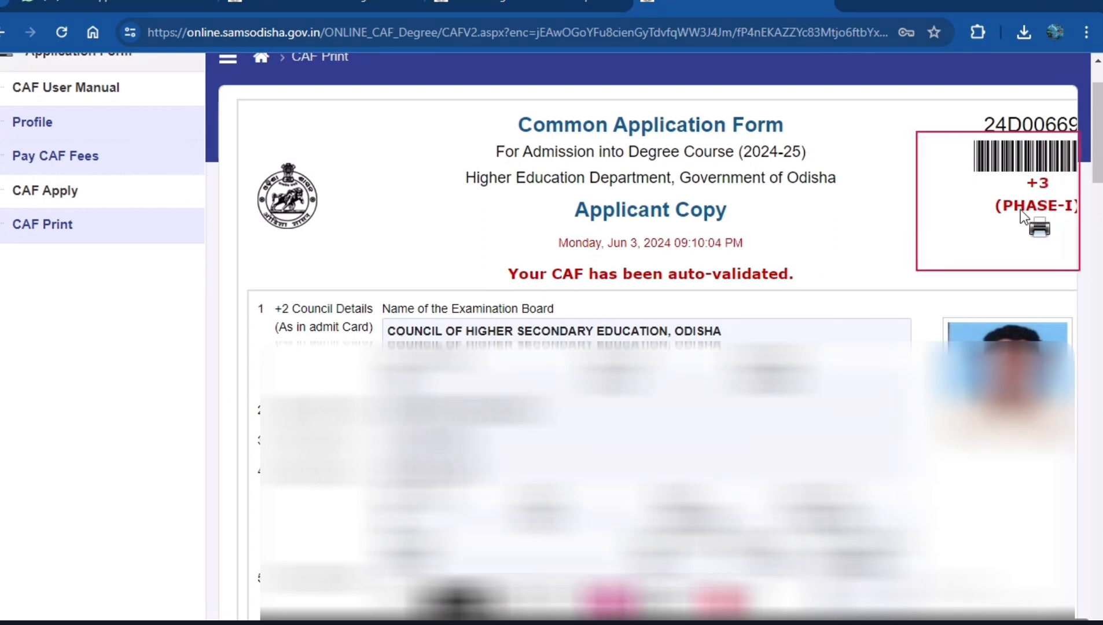
pyautogui.moveTo(1015, 209); pyautogui.dragTo(1068, 257)
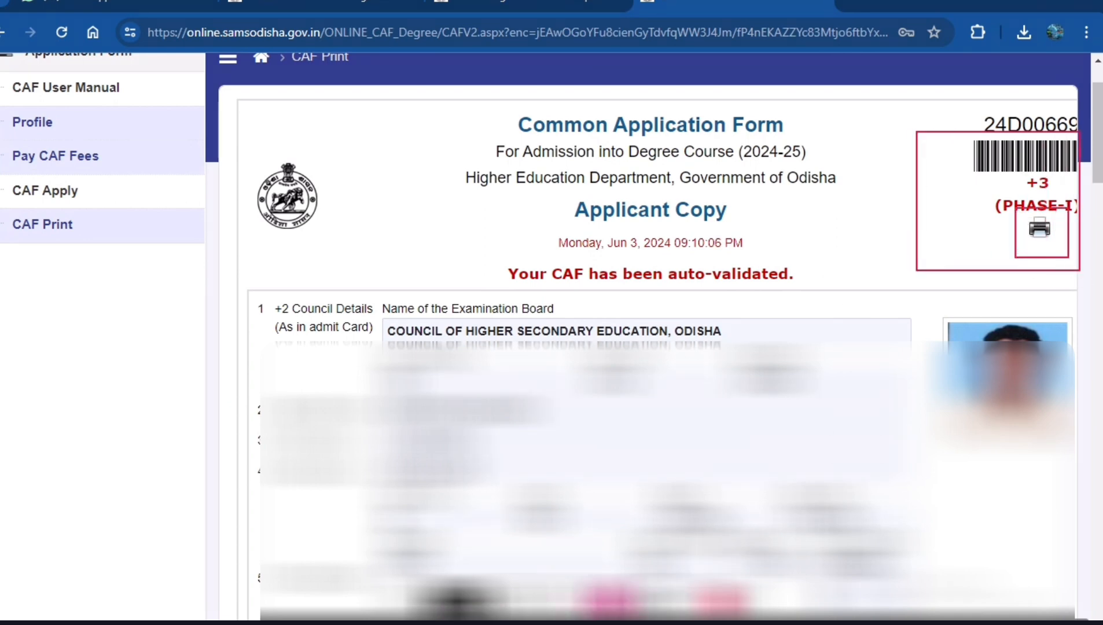
pyautogui.moveTo(865, 411); pyautogui.dragTo(1022, 243)
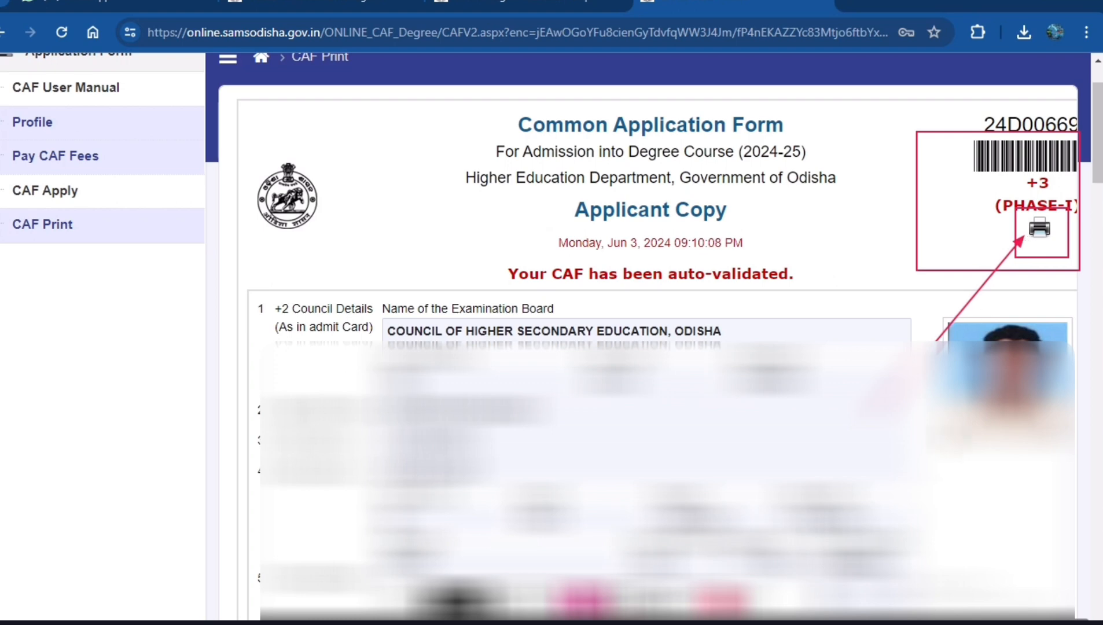
pyautogui.press('Escape')
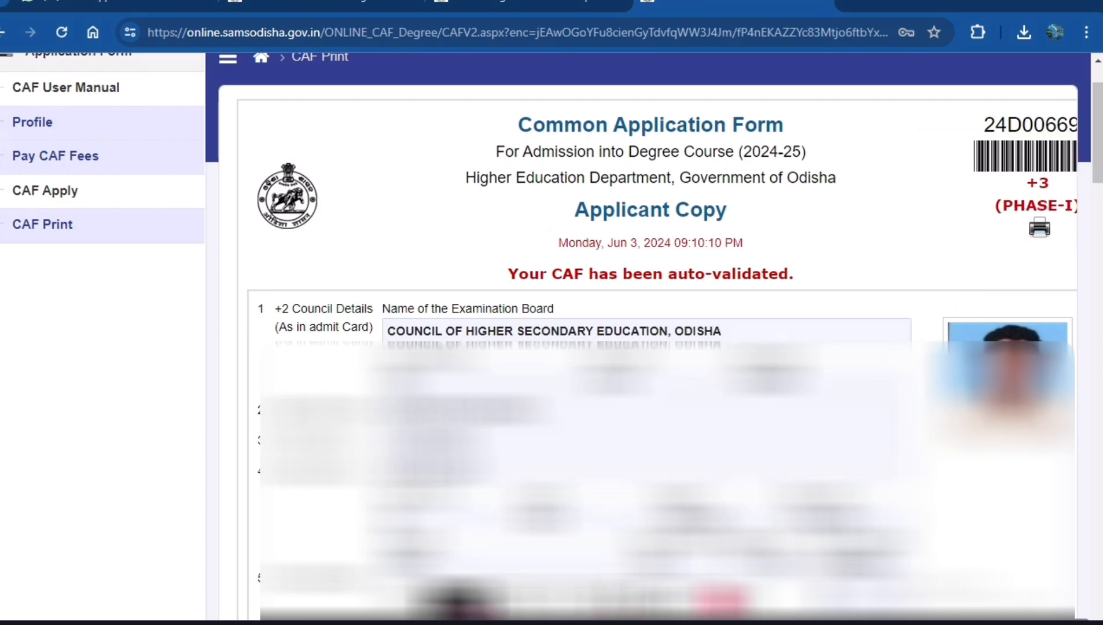
# Print the Applicant Copy with the Kyocera TASKalfa 2201 GX as destination, expanding the additional print settings.
pyautogui.click(1040, 229)
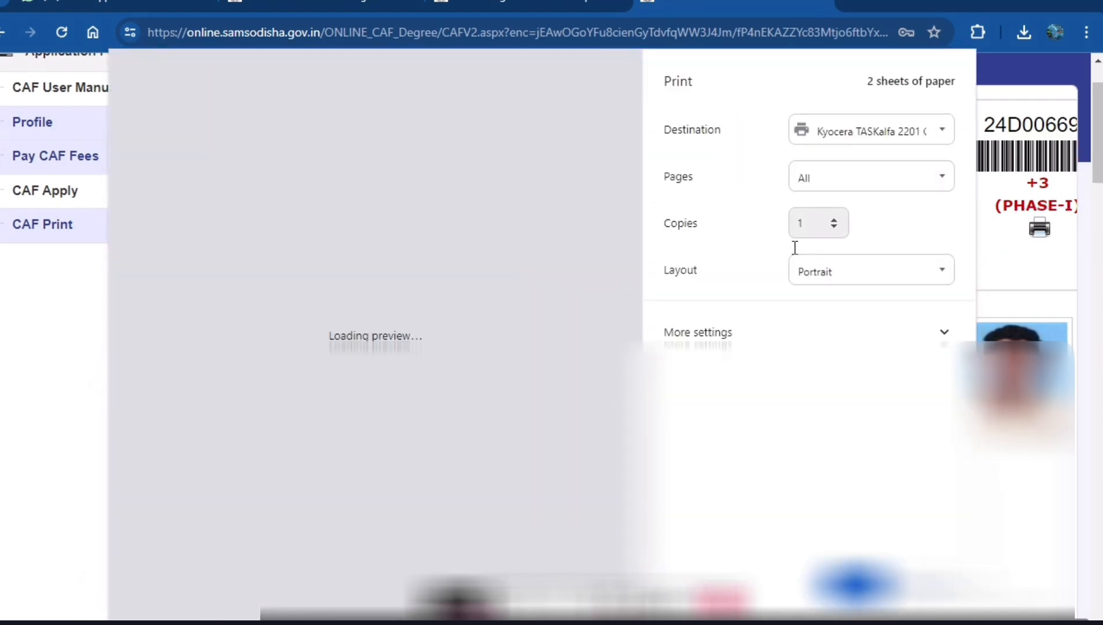
pyautogui.click(764, 336)
pyautogui.click(863, 131)
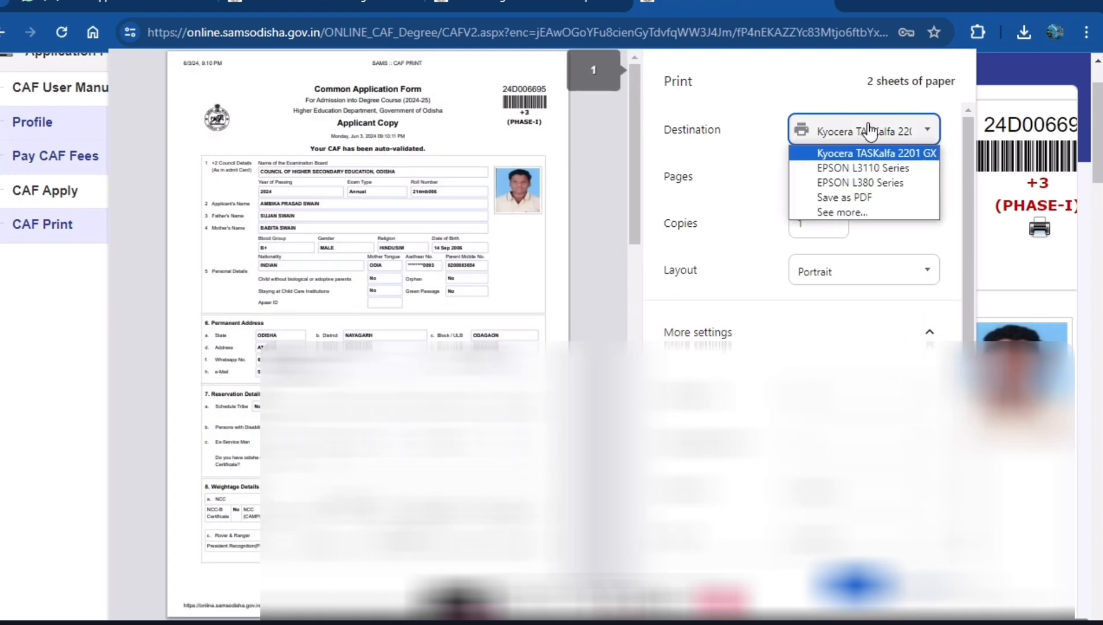
pyautogui.click(863, 151)
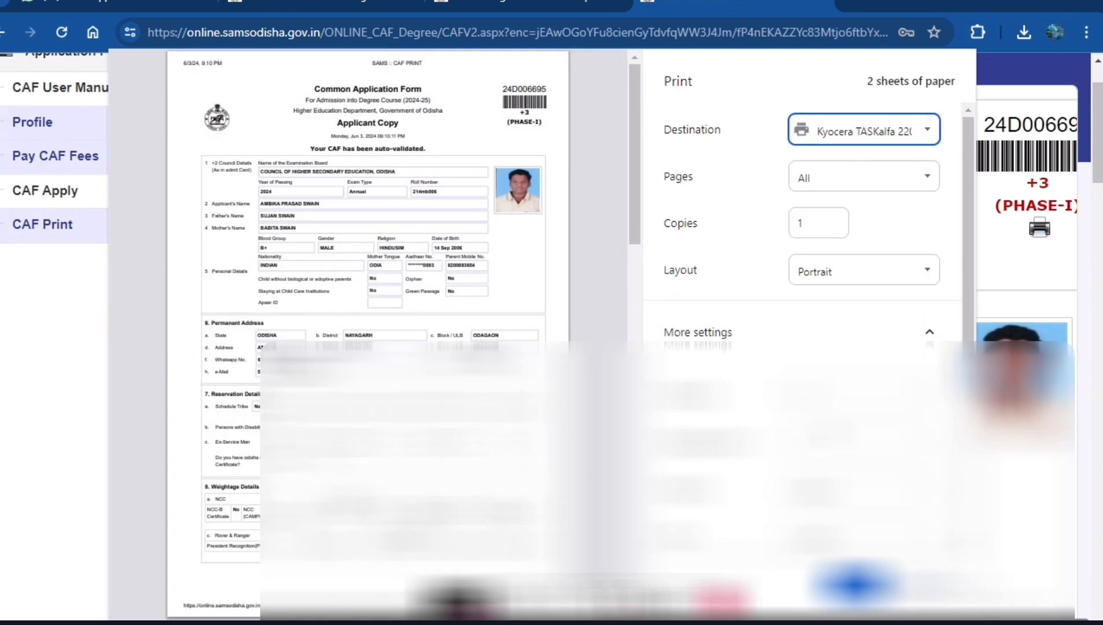
pyautogui.scroll(-5, 834, 405)
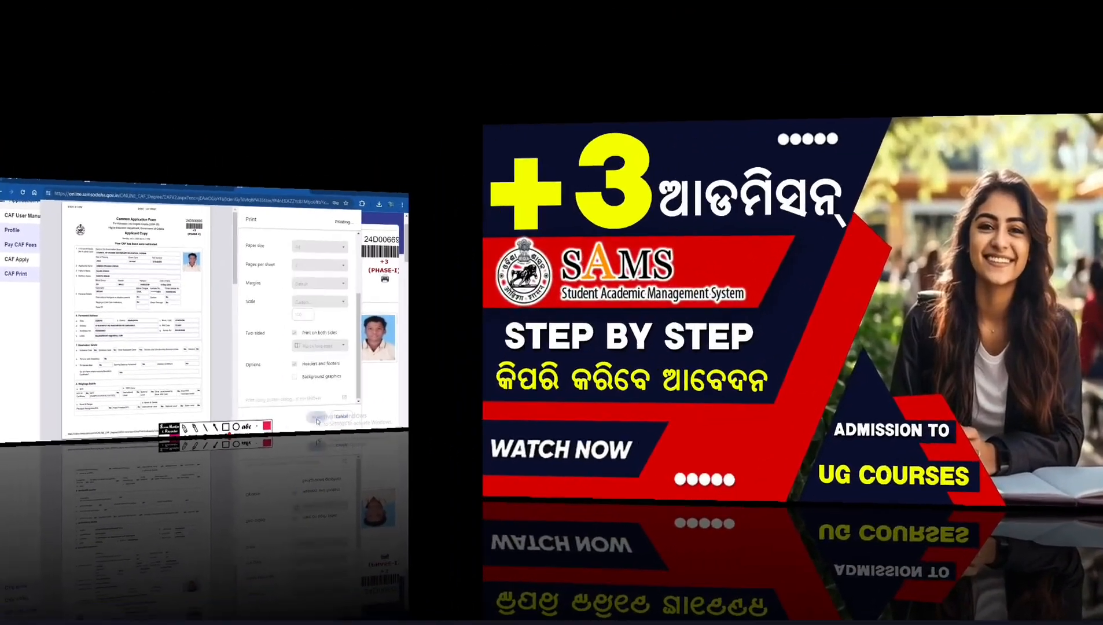